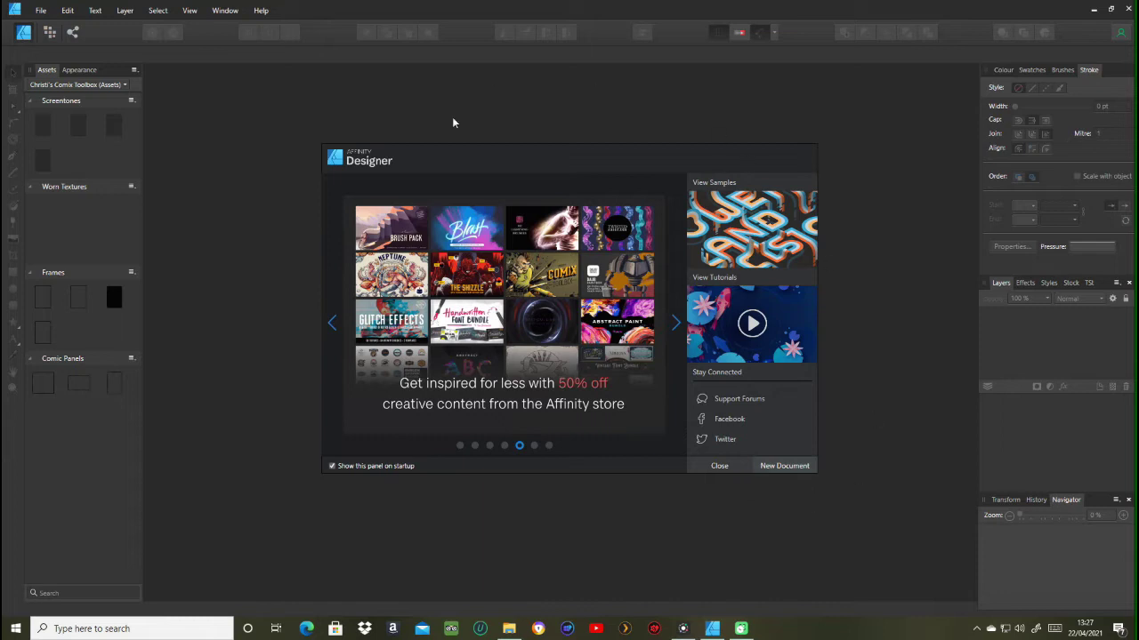
# Step: Create a new blank A4 document in landscape orientation (297 × 210 mm)
pyautogui.click(792, 467)
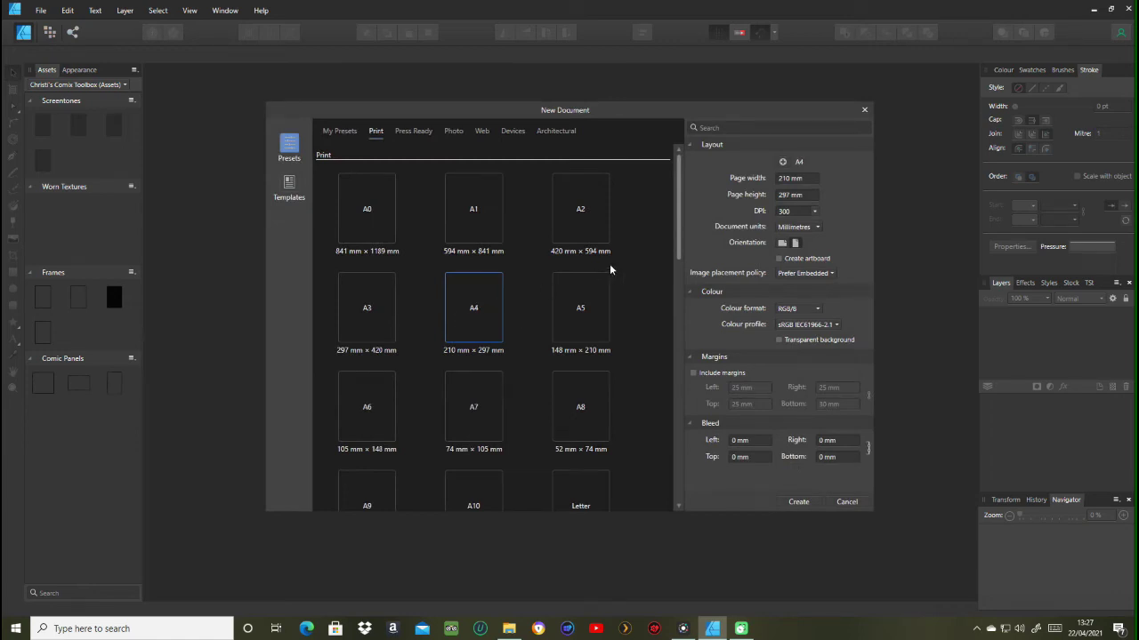
pyautogui.click(782, 243)
pyautogui.click(798, 502)
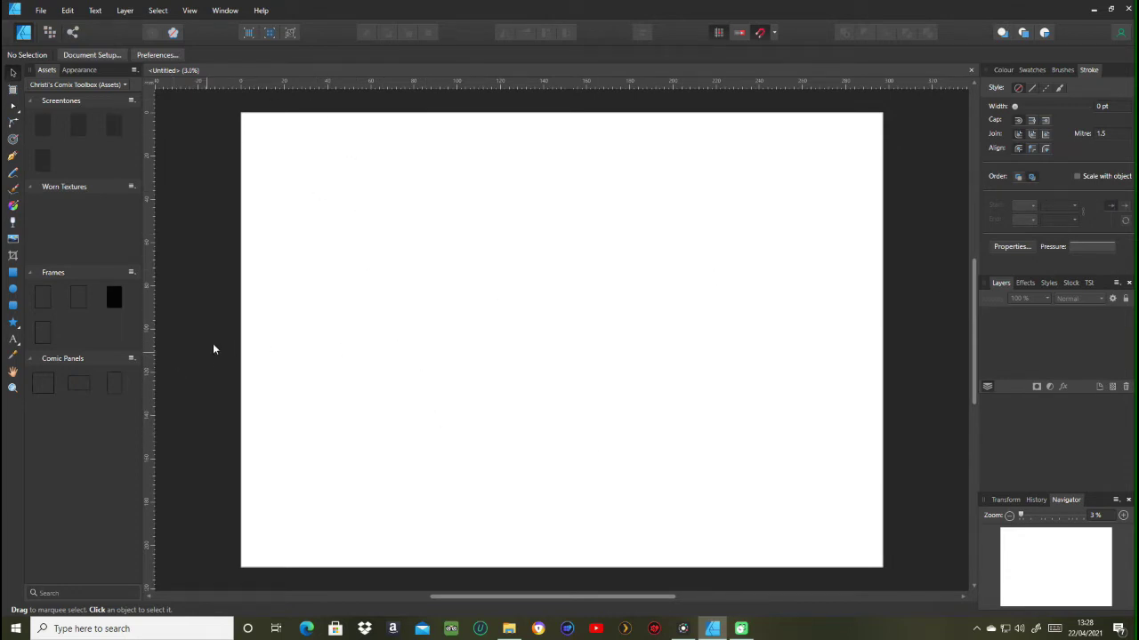
# Step: Drag out a light grey rectangle near the page's top-left with the Rectangle Tool
pyautogui.click(14, 274)
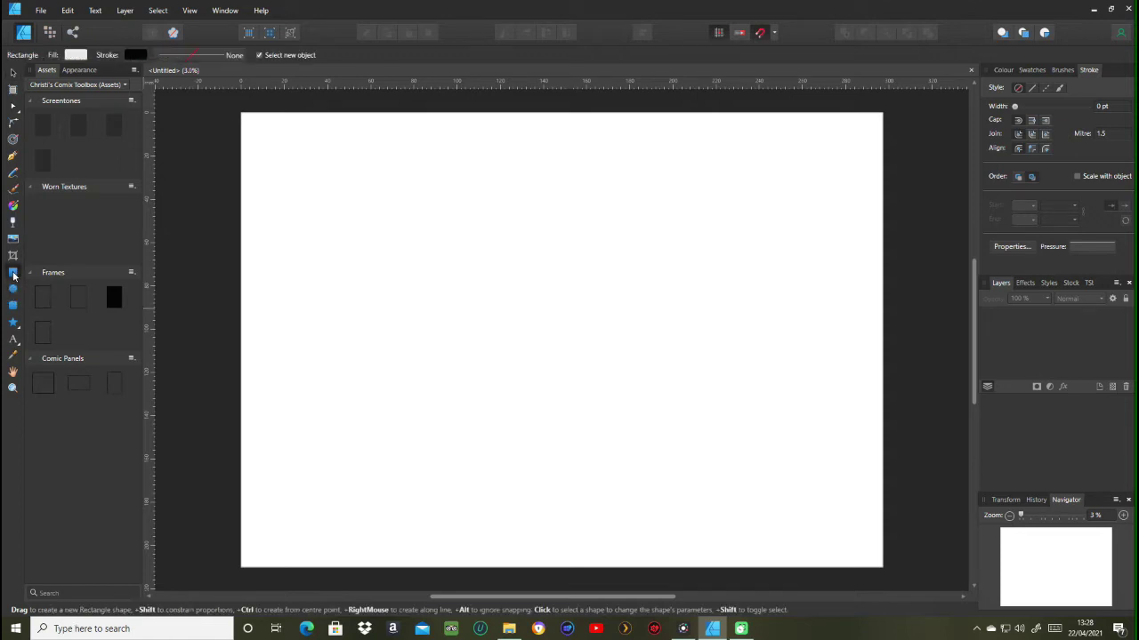
pyautogui.moveTo(315, 144); pyautogui.dragTo(469, 242)
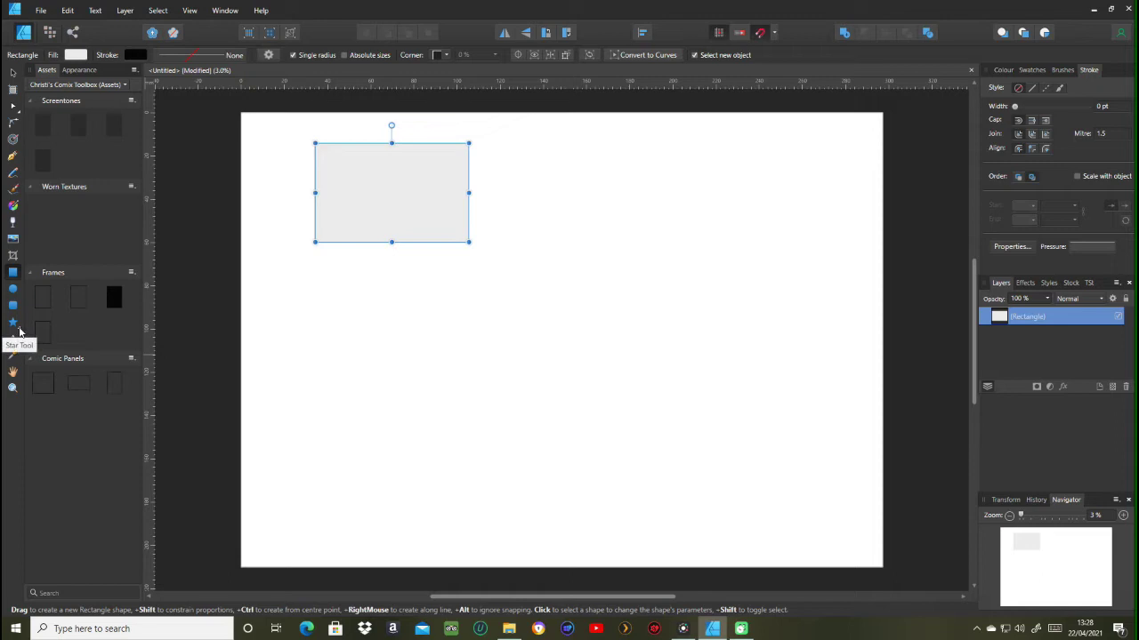
pyautogui.click(20, 329)
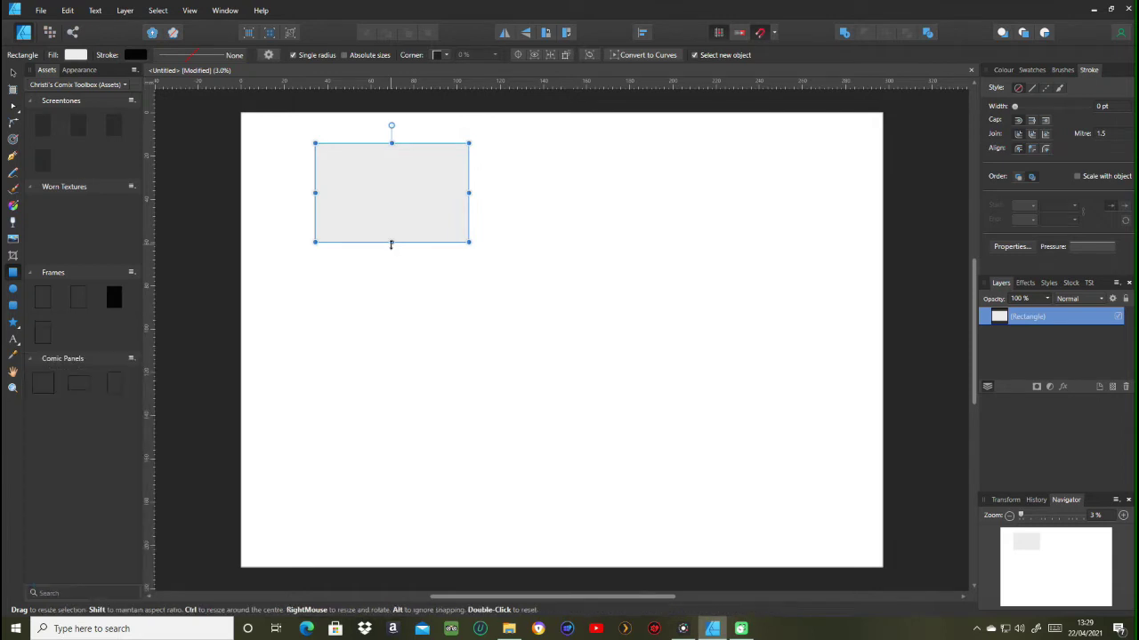
# Step: Reshape the rectangle with its side and corner handles into a larger, roughly square shape
pyautogui.moveTo(391, 244)
pyautogui.mouseDown()
pyautogui.moveTo(389, 356)
pyautogui.moveTo(383, 234)
pyautogui.moveTo(392, 246)
pyautogui.mouseUp()
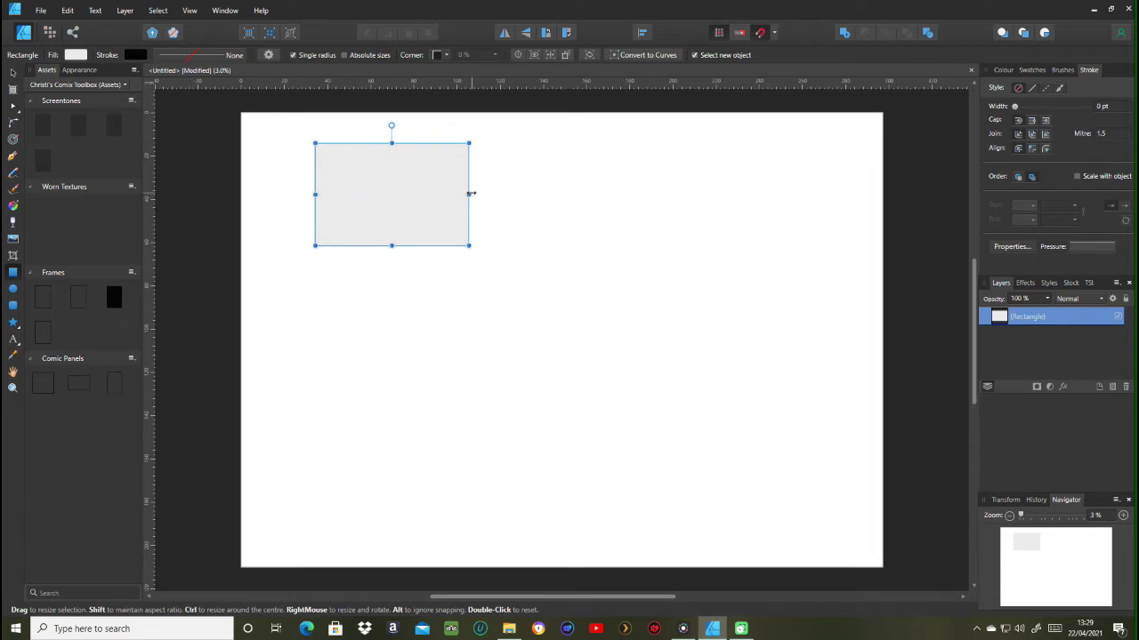
pyautogui.moveTo(473, 194)
pyautogui.mouseDown()
pyautogui.moveTo(724, 196)
pyautogui.moveTo(404, 198)
pyautogui.moveTo(479, 195)
pyautogui.mouseUp()
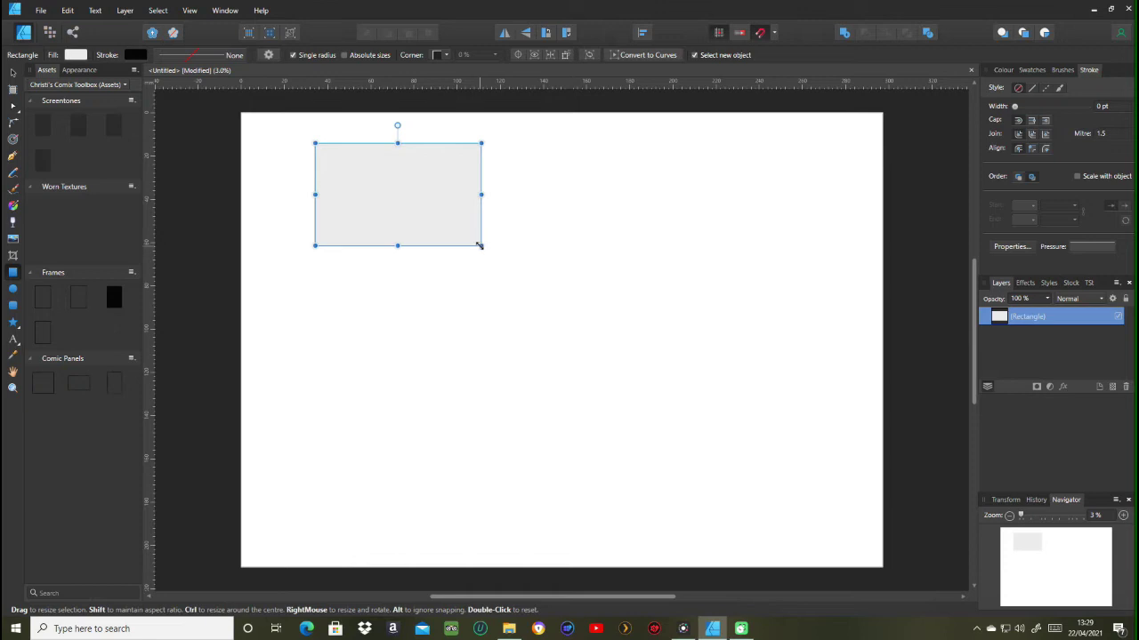
pyautogui.moveTo(480, 245); pyautogui.dragTo(478, 294)
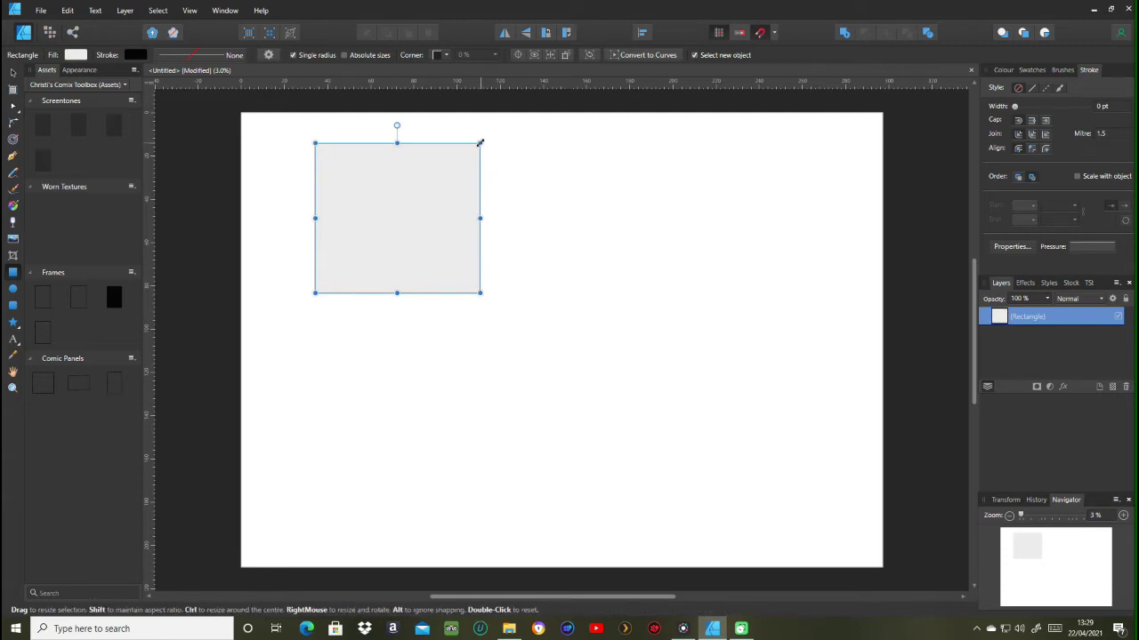
pyautogui.moveTo(480, 143); pyautogui.dragTo(528, 501)
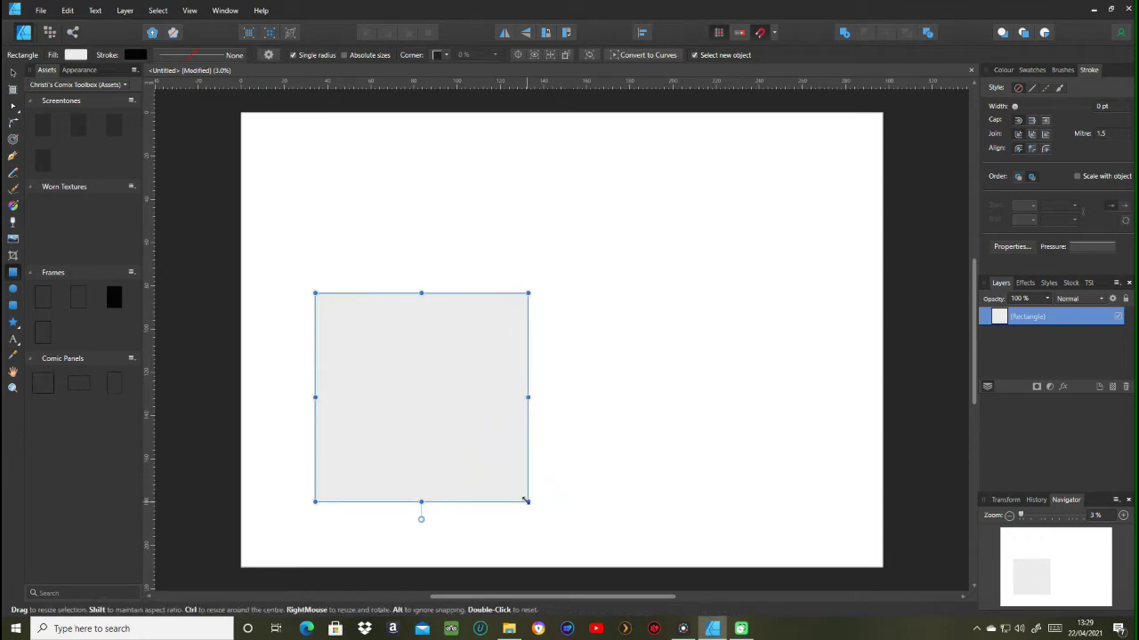
pyautogui.moveTo(528, 468); pyautogui.dragTo(536, 163)
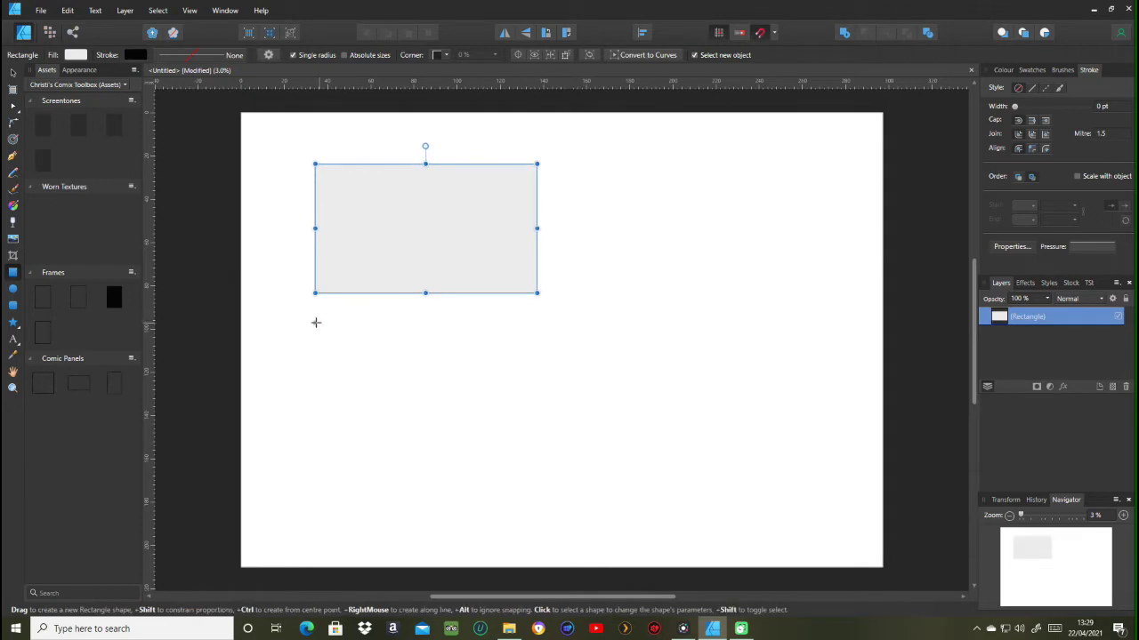
pyautogui.moveTo(316, 291); pyautogui.dragTo(340, 284)
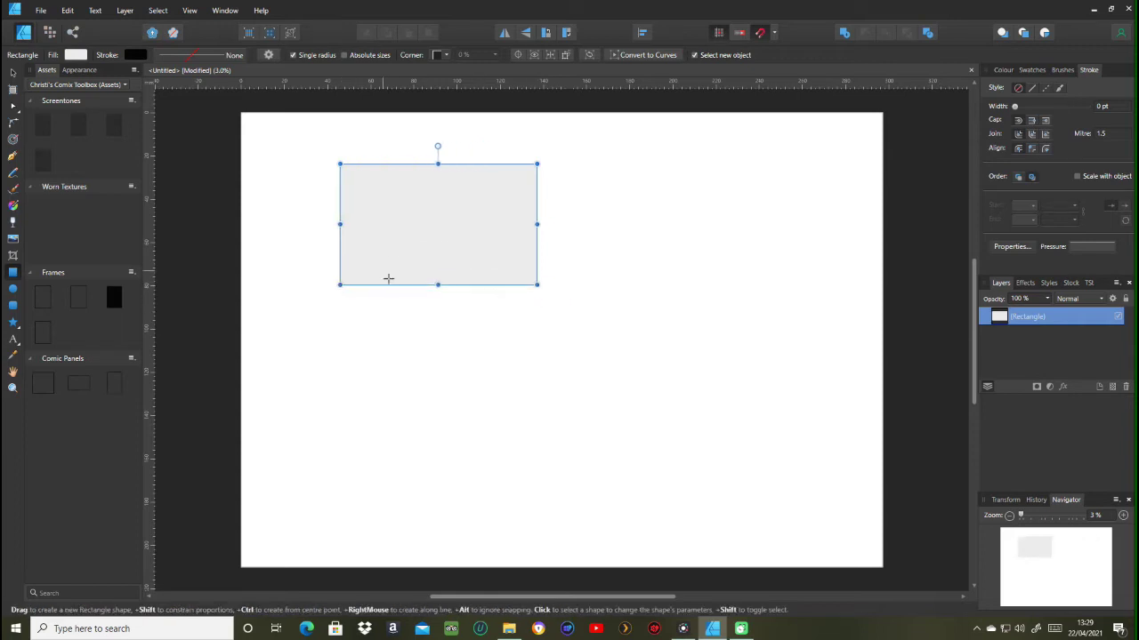
pyautogui.moveTo(437, 287); pyautogui.dragTo(437, 364)
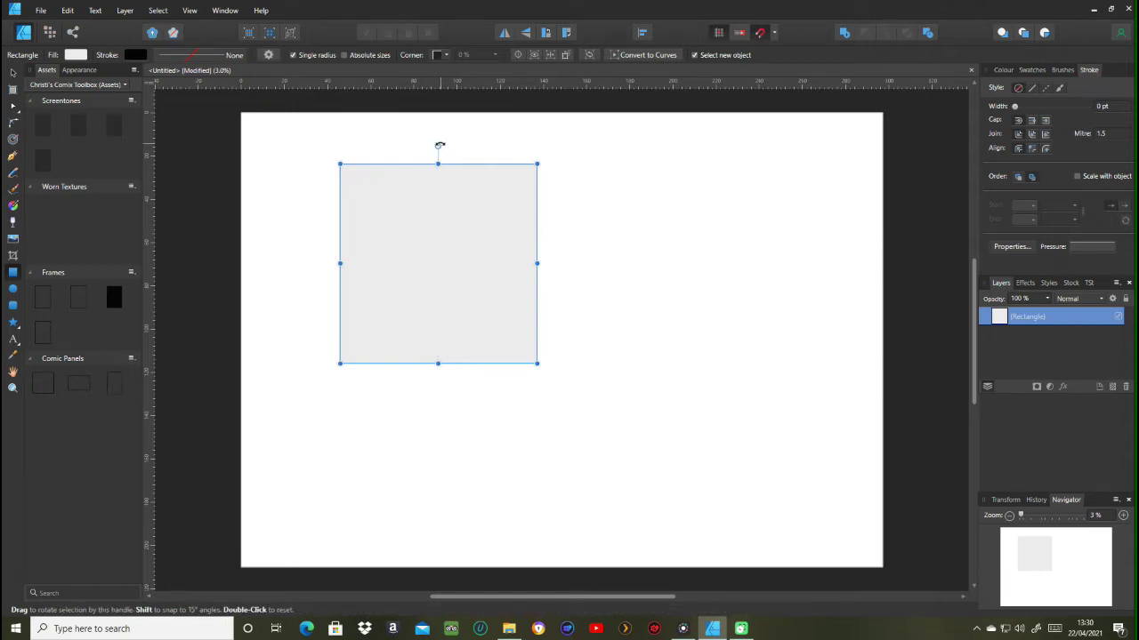
pyautogui.moveTo(439, 145)
pyautogui.mouseDown()
pyautogui.moveTo(333, 178)
pyautogui.moveTo(318, 344)
pyautogui.moveTo(508, 358)
pyautogui.moveTo(587, 201)
pyautogui.moveTo(422, 128)
pyautogui.moveTo(439, 136)
pyautogui.mouseUp()
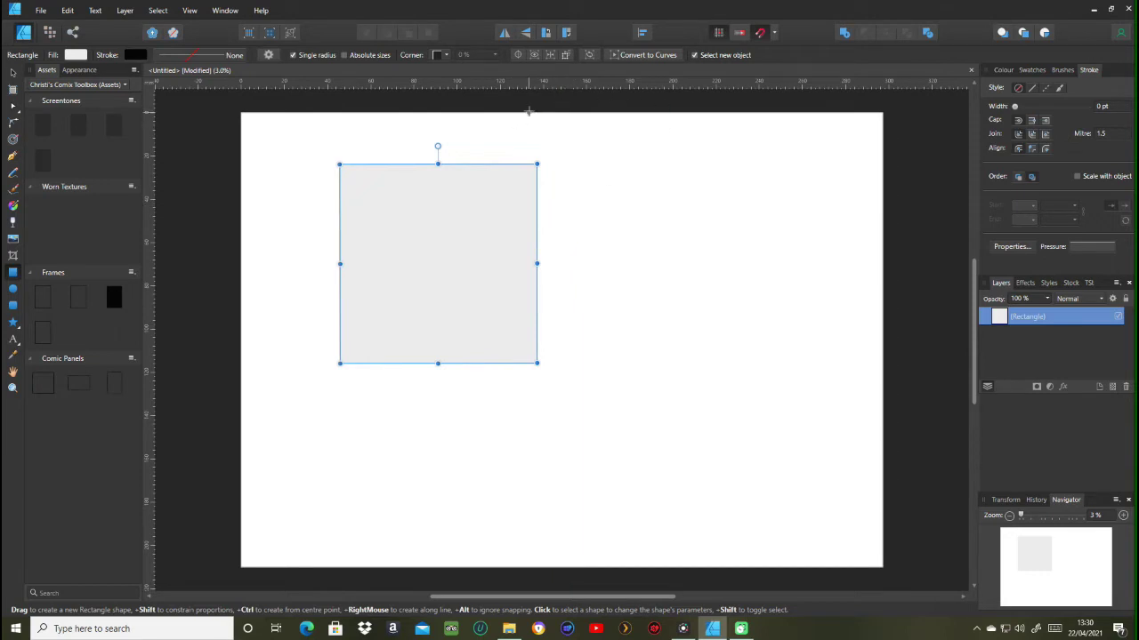
pyautogui.click(518, 55)
# Step: Move the transform origin off-centre, rotate the square around it and back, then recentre it
pyautogui.moveTo(438, 262); pyautogui.dragTo(506, 193)
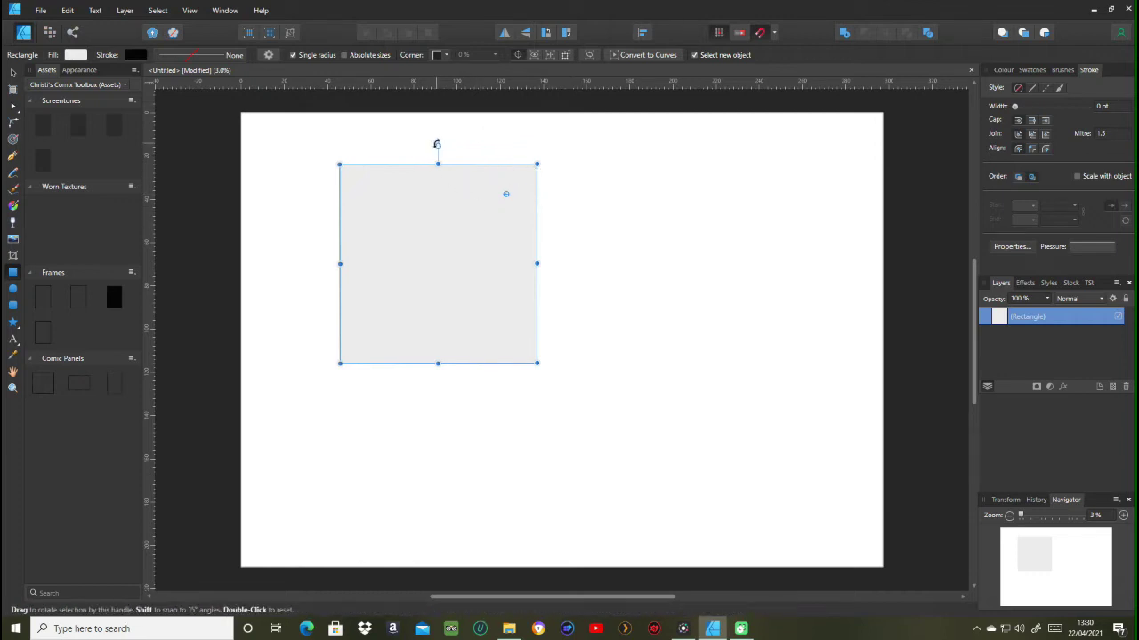
pyautogui.moveTo(439, 145); pyautogui.dragTo(412, 125)
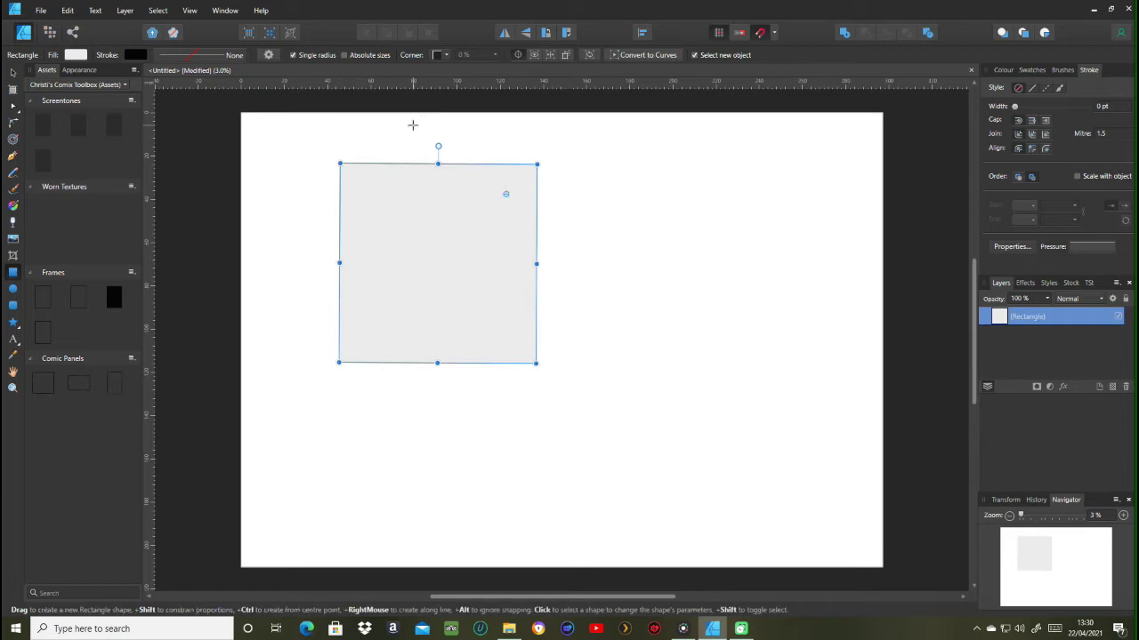
pyautogui.press('ctrl')
pyautogui.moveTo(439, 145); pyautogui.dragTo(490, 218)
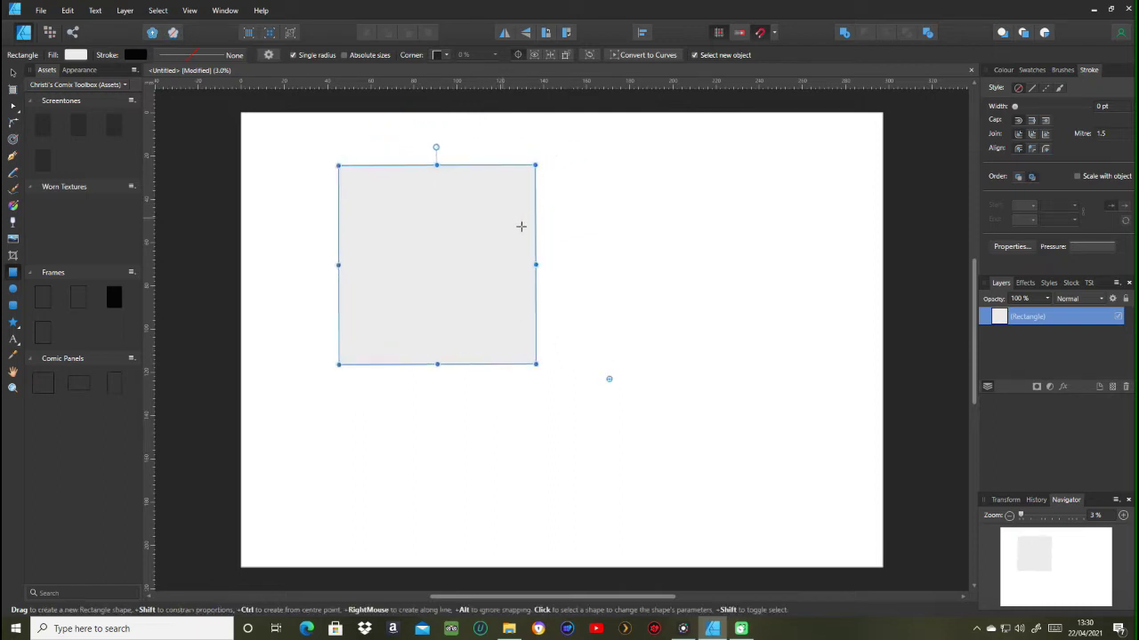
pyautogui.moveTo(611, 380)
pyautogui.mouseDown()
pyautogui.moveTo(572, 329)
pyautogui.moveTo(436, 265)
pyautogui.mouseUp()
# Step: Narrow the square to a tall rectangle about 42.5 mm wide and rotate it anticlockwise four times
pyautogui.click(13, 72)
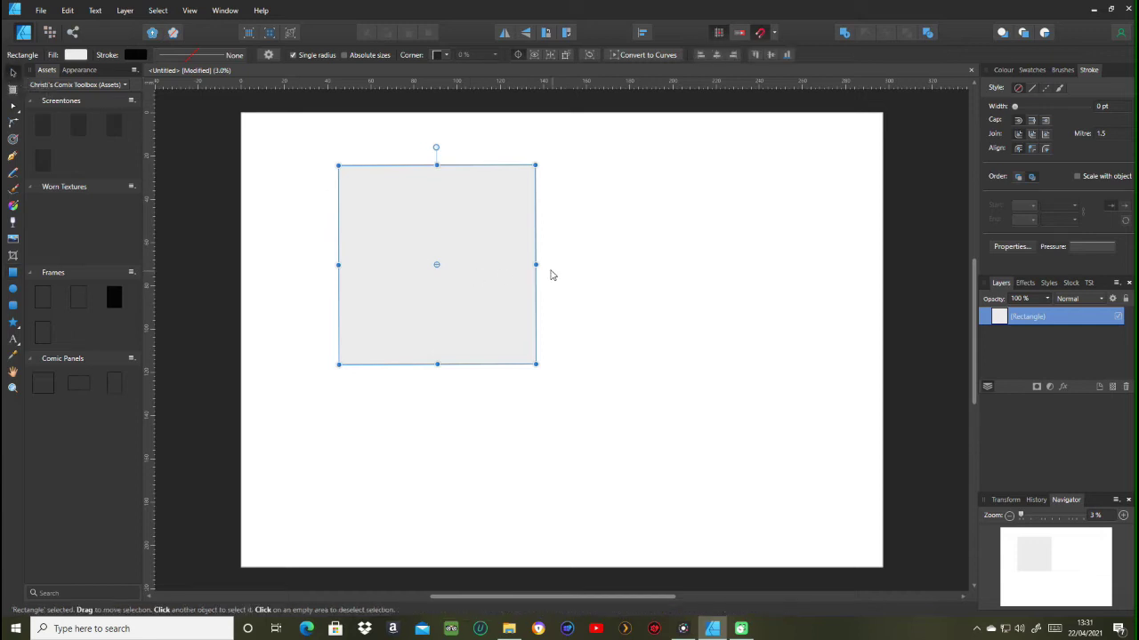
pyautogui.moveTo(536, 264); pyautogui.dragTo(419, 265)
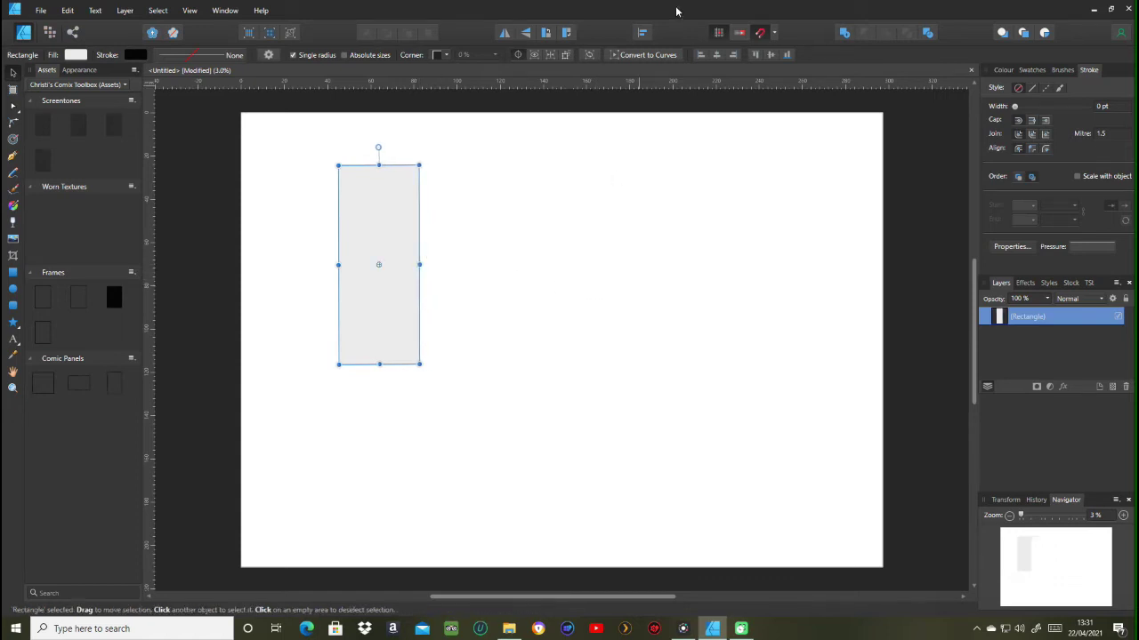
pyautogui.click(548, 34)
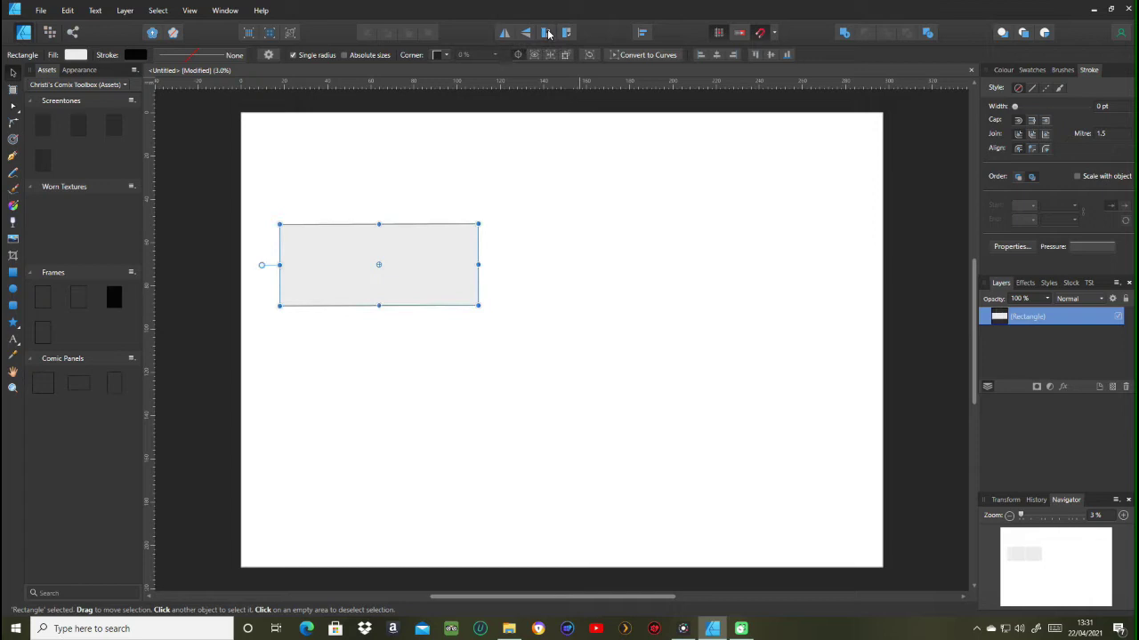
pyautogui.click(548, 34)
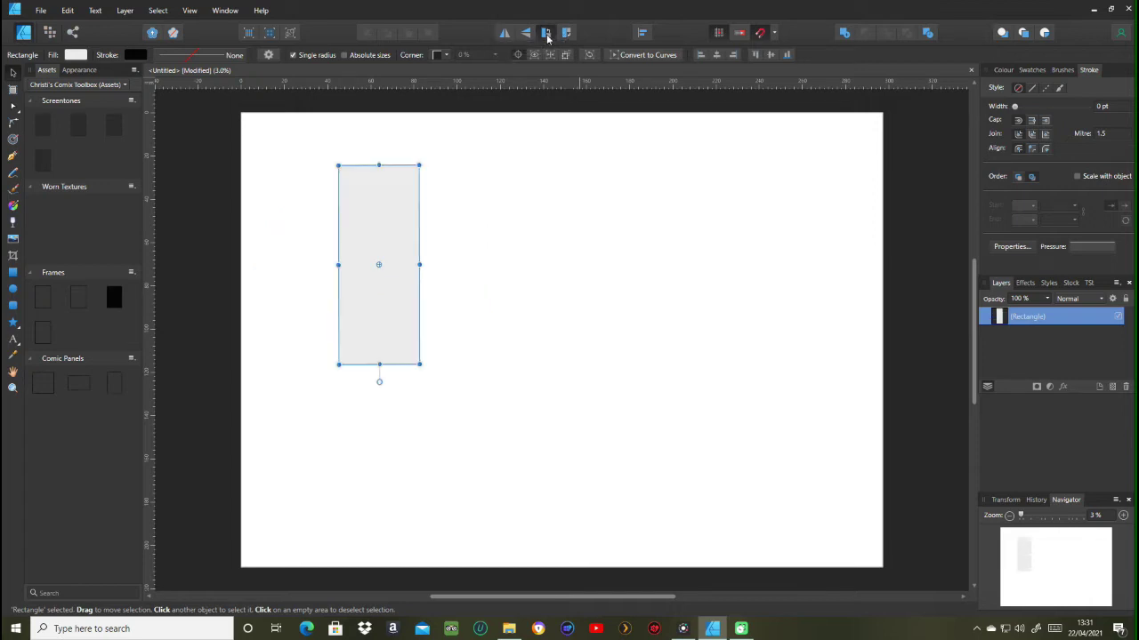
pyautogui.click(547, 34)
pyautogui.click(547, 35)
# Step: Rotate the rectangle clockwise in four 90° steps back to upright
pyautogui.click(567, 34)
pyautogui.click(566, 34)
pyautogui.click(566, 34)
pyautogui.click(567, 34)
pyautogui.click(13, 289)
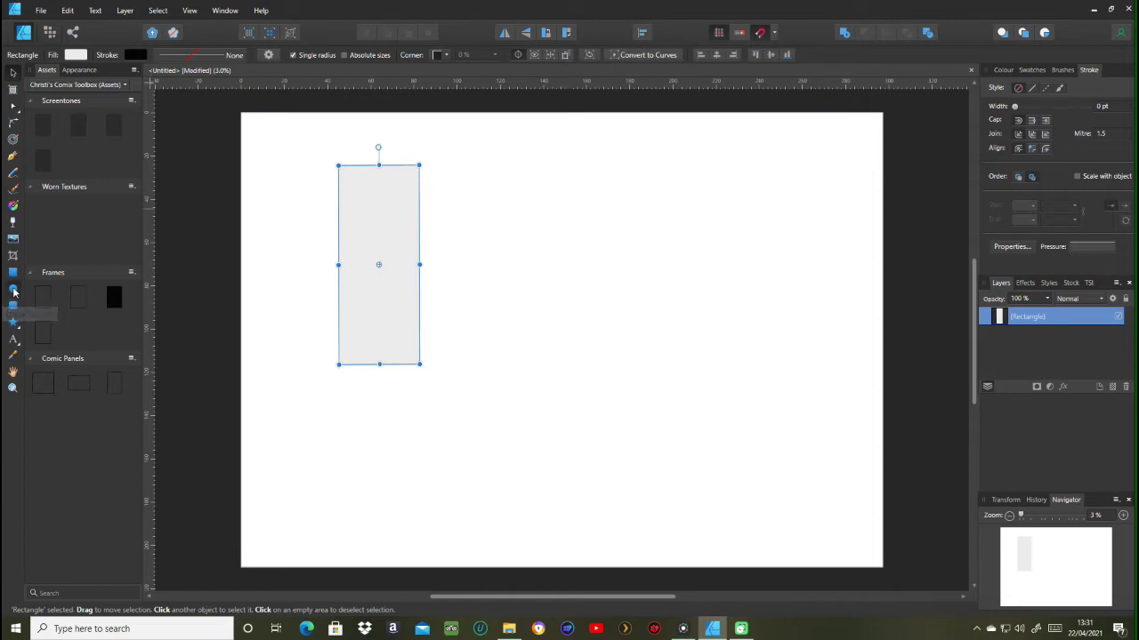
# Step: Draw an ellipse overlapping the rectangle's right edge and marquee-select both shapes
pyautogui.moveTo(455, 225); pyautogui.dragTo(373, 331)
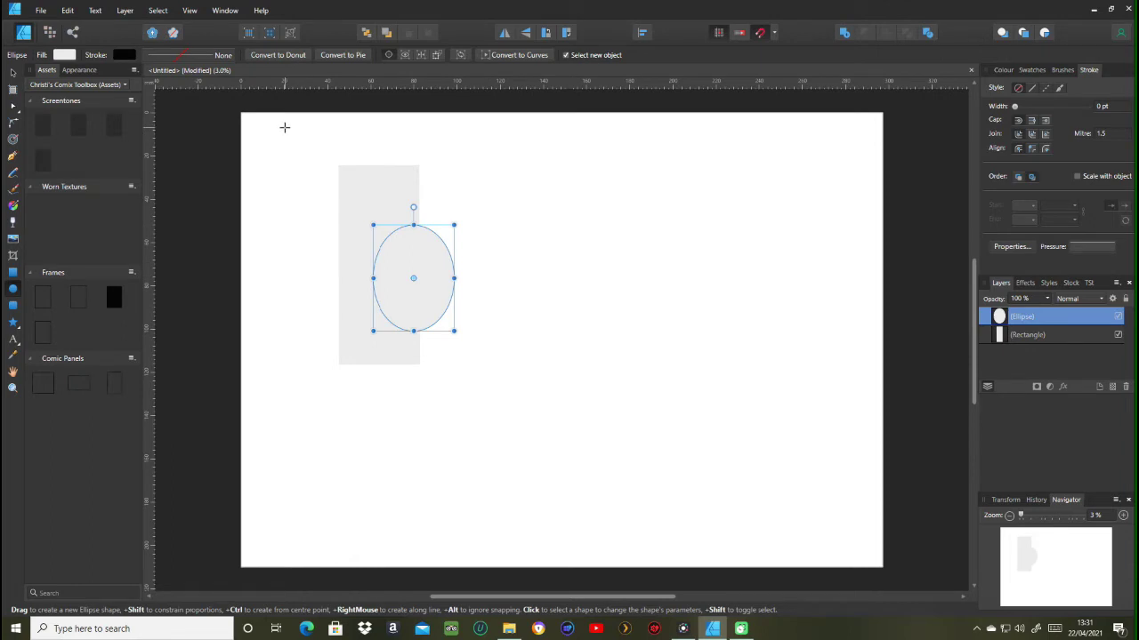
pyautogui.click(13, 72)
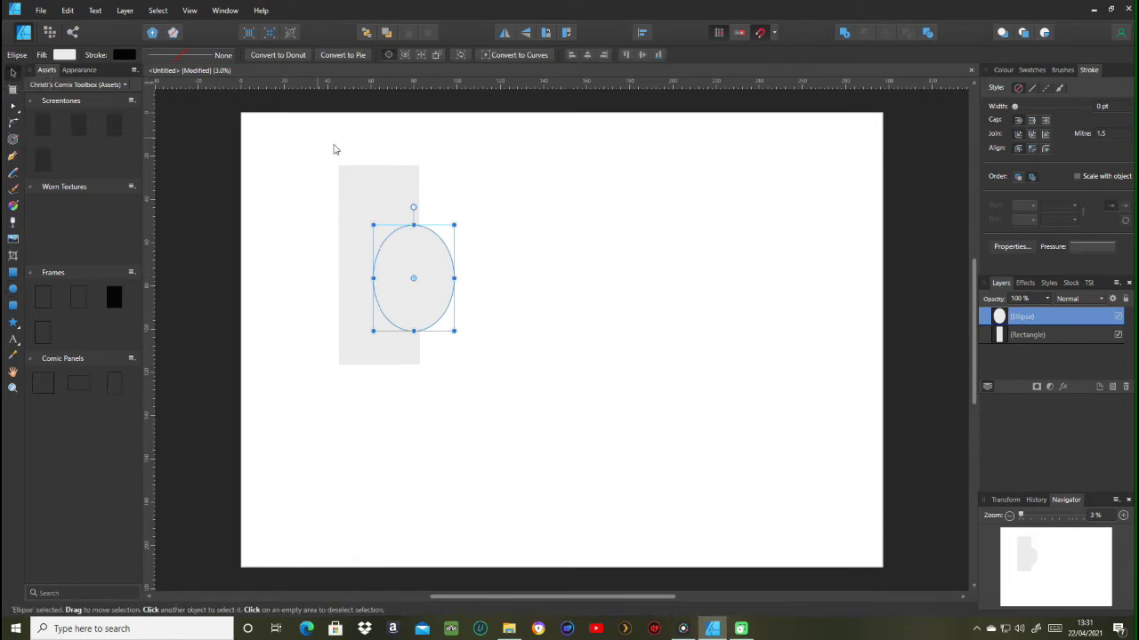
pyautogui.moveTo(318, 139); pyautogui.dragTo(559, 441)
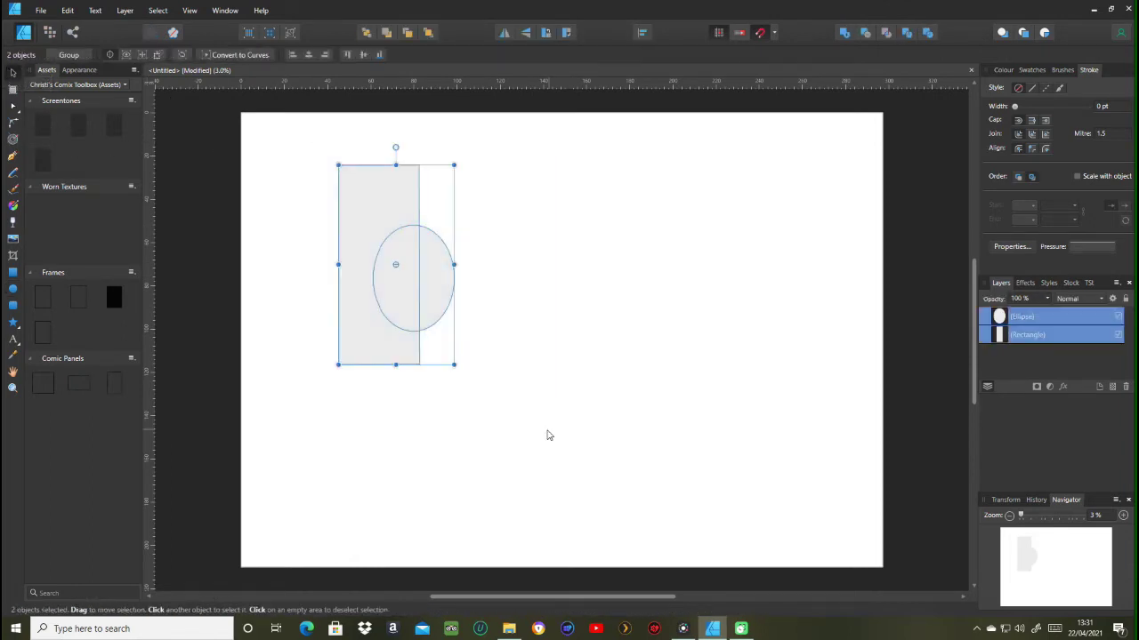
# Step: Flip both shapes horizontally and back, then rotate the pair together about 16°
pyautogui.click(504, 34)
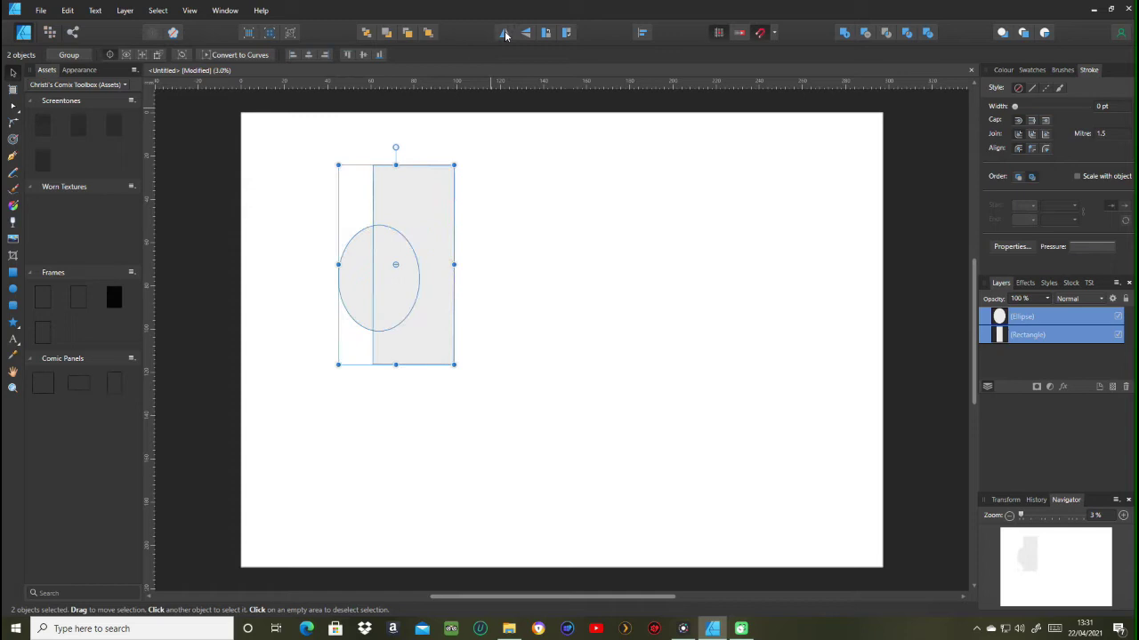
pyautogui.click(505, 34)
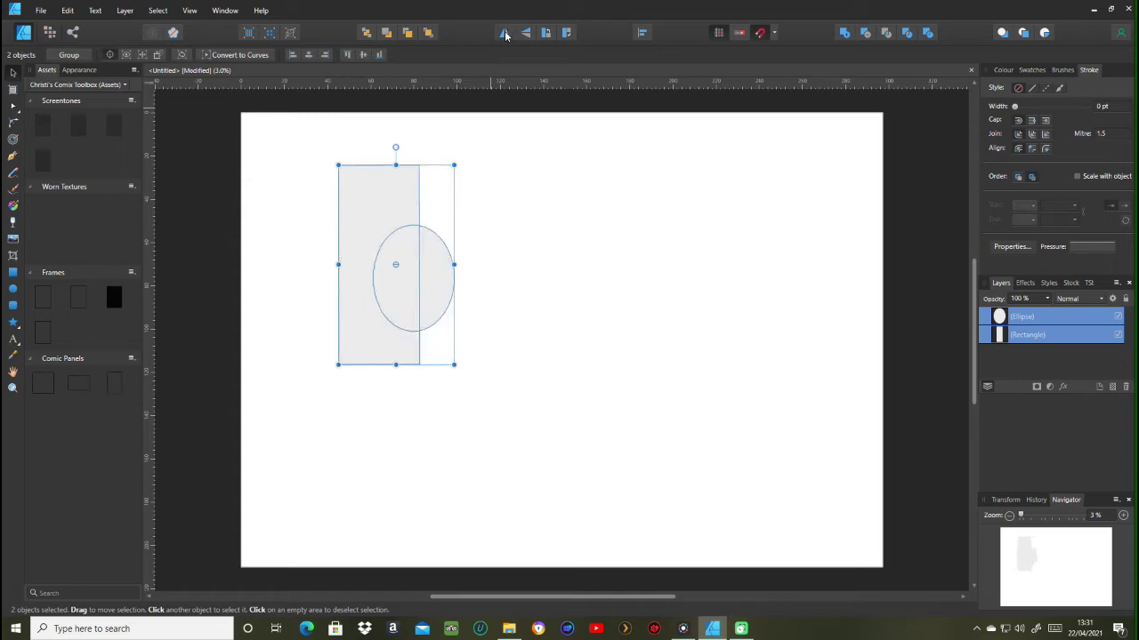
pyautogui.moveTo(395, 147); pyautogui.dragTo(243, 264)
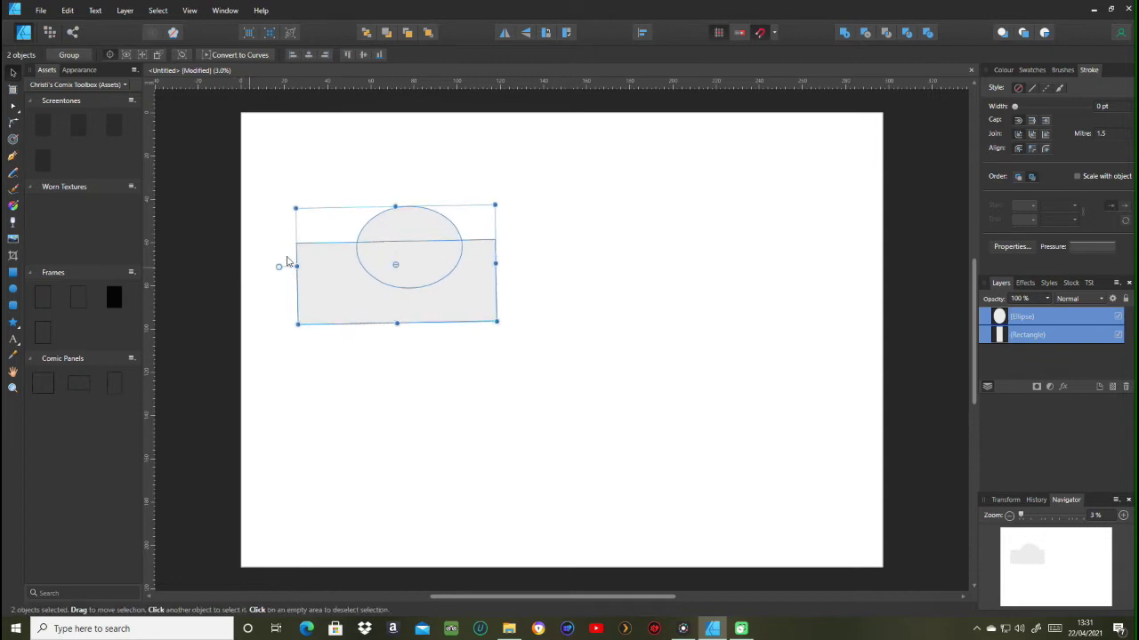
pyautogui.click(523, 35)
pyautogui.click(523, 35)
pyautogui.click(523, 36)
pyautogui.click(523, 36)
pyautogui.rightClick(472, 289)
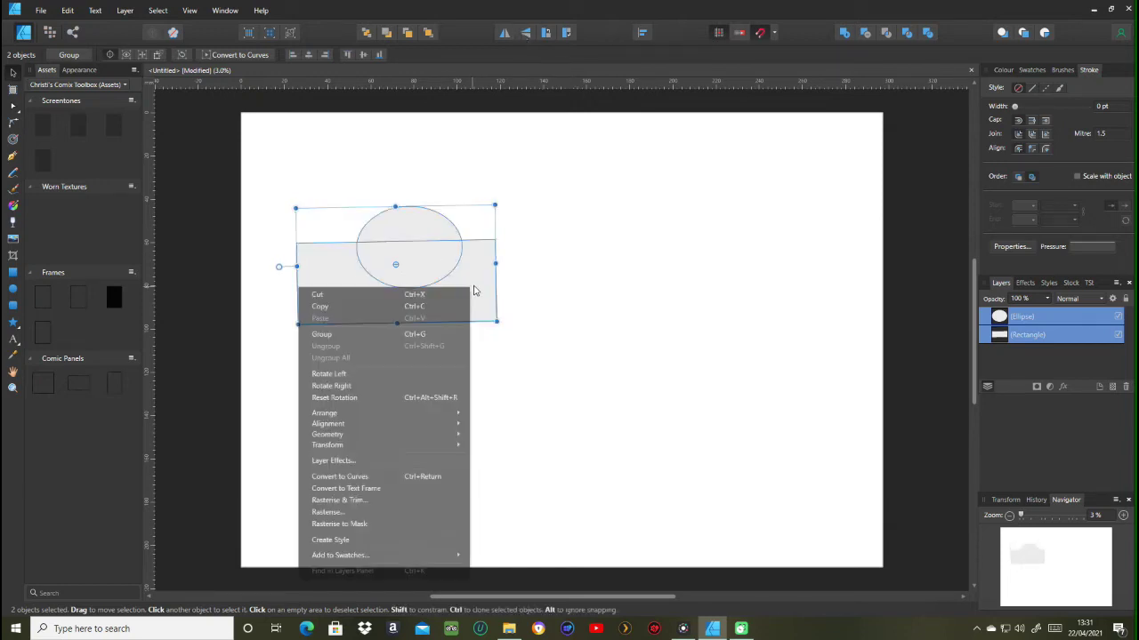
pyautogui.moveTo(404, 436)
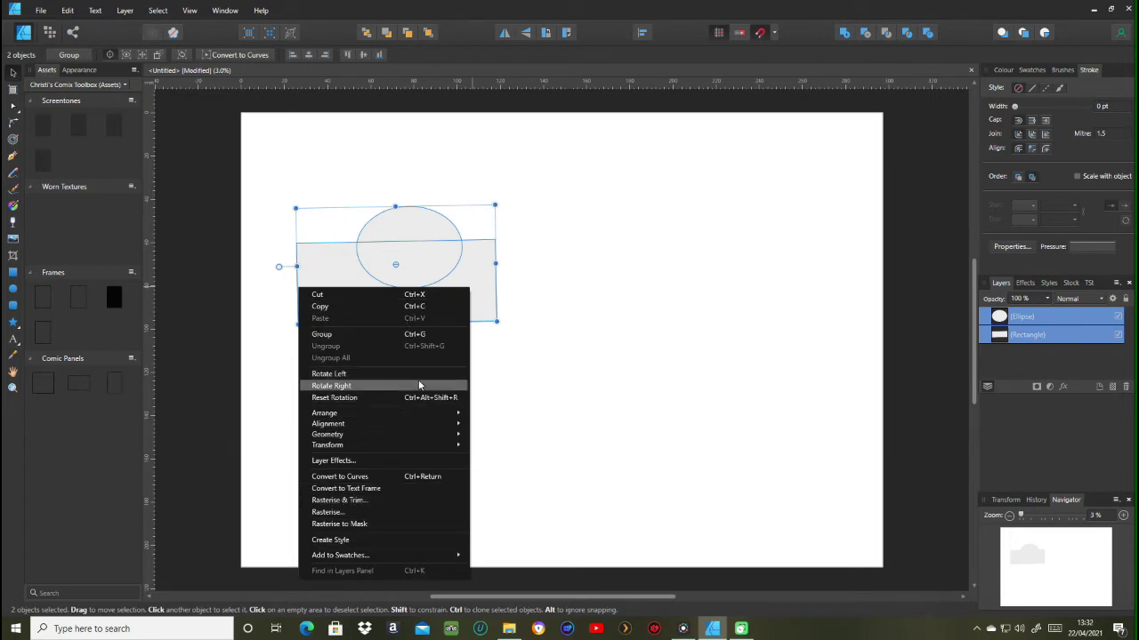
pyautogui.click(496, 269)
pyautogui.rightClick(285, 268)
pyautogui.click(389, 355)
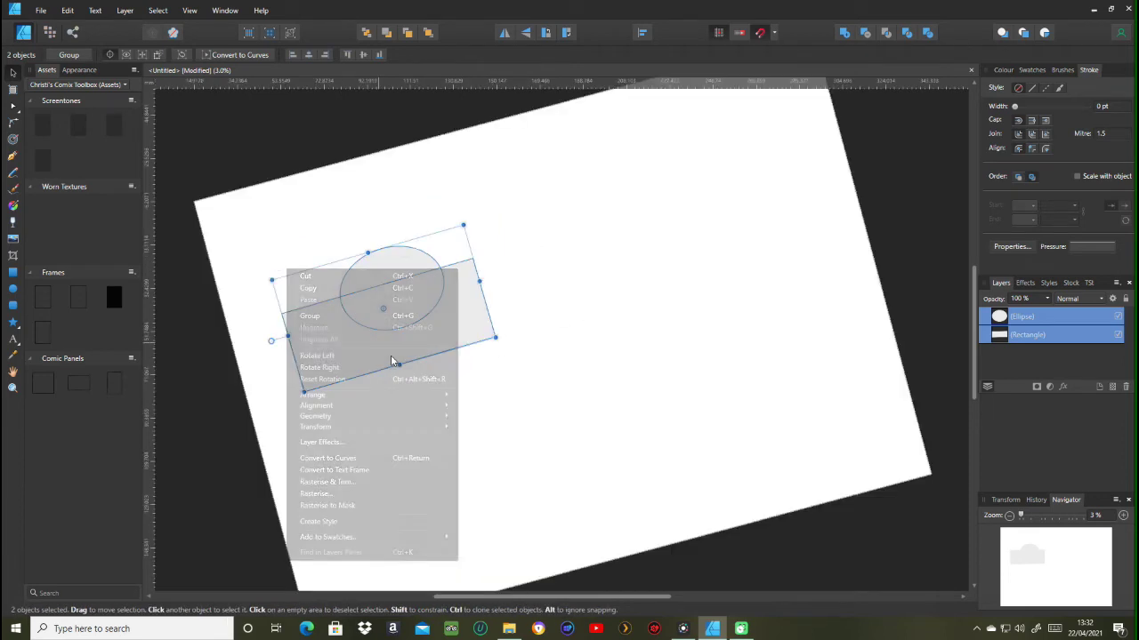
pyautogui.rightClick(435, 341)
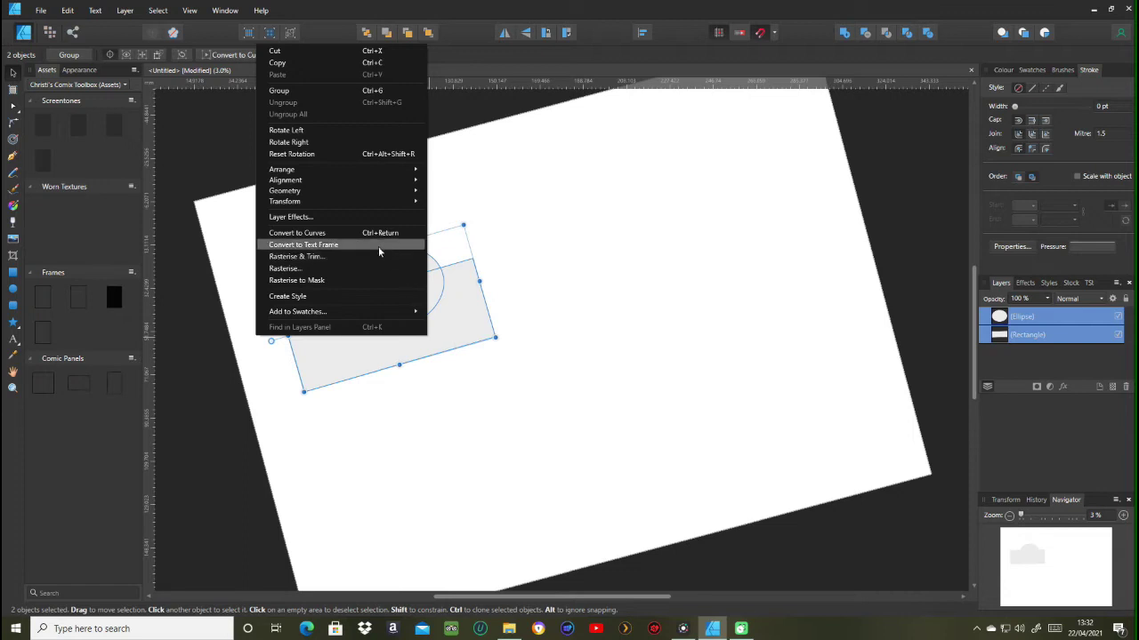
pyautogui.click(366, 142)
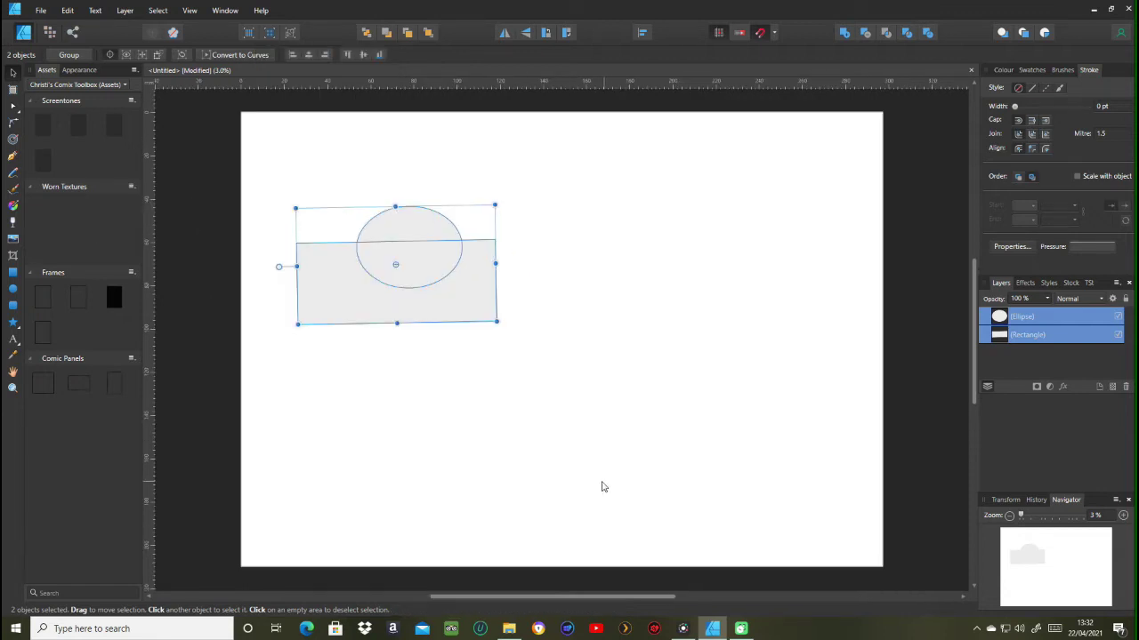
pyautogui.rightClick(449, 297)
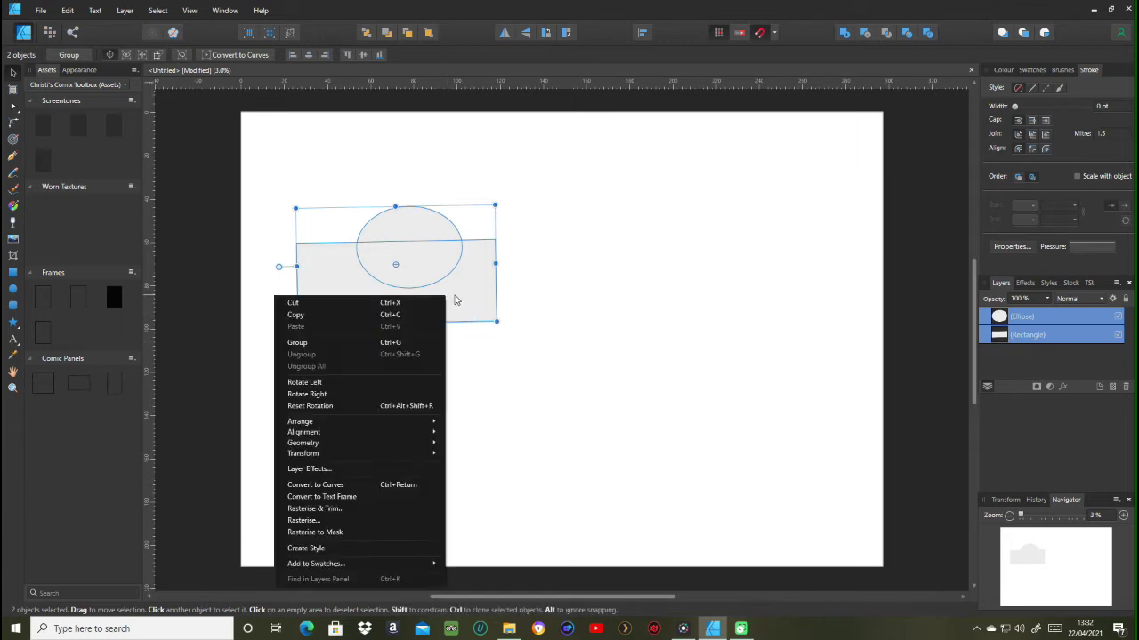
pyautogui.click(363, 407)
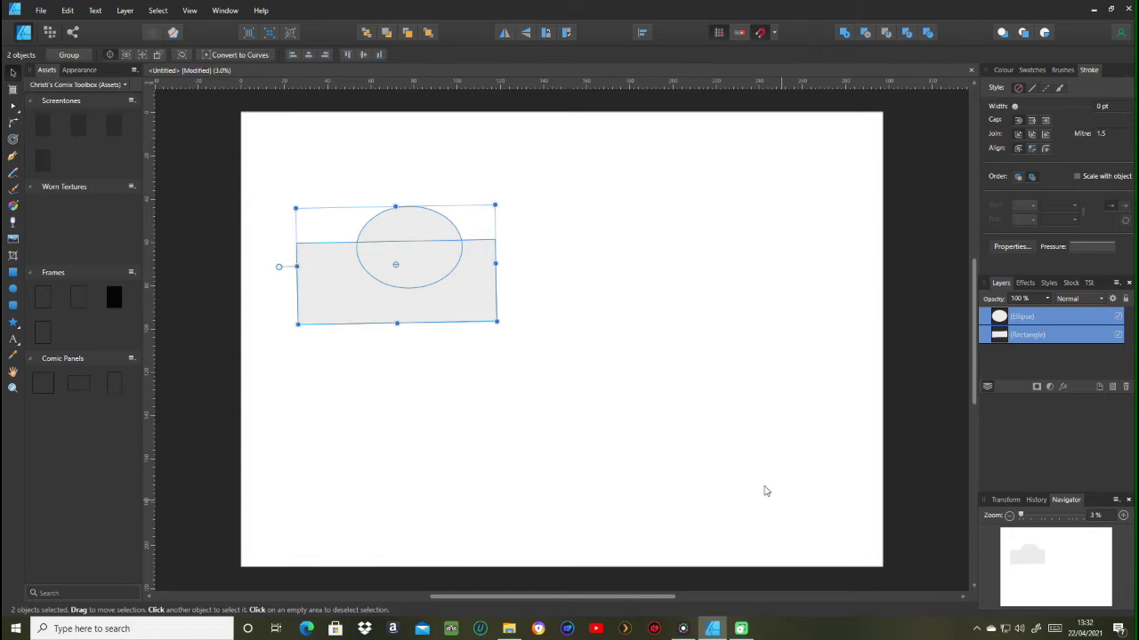
pyautogui.rightClick(435, 294)
pyautogui.moveTo(354, 417)
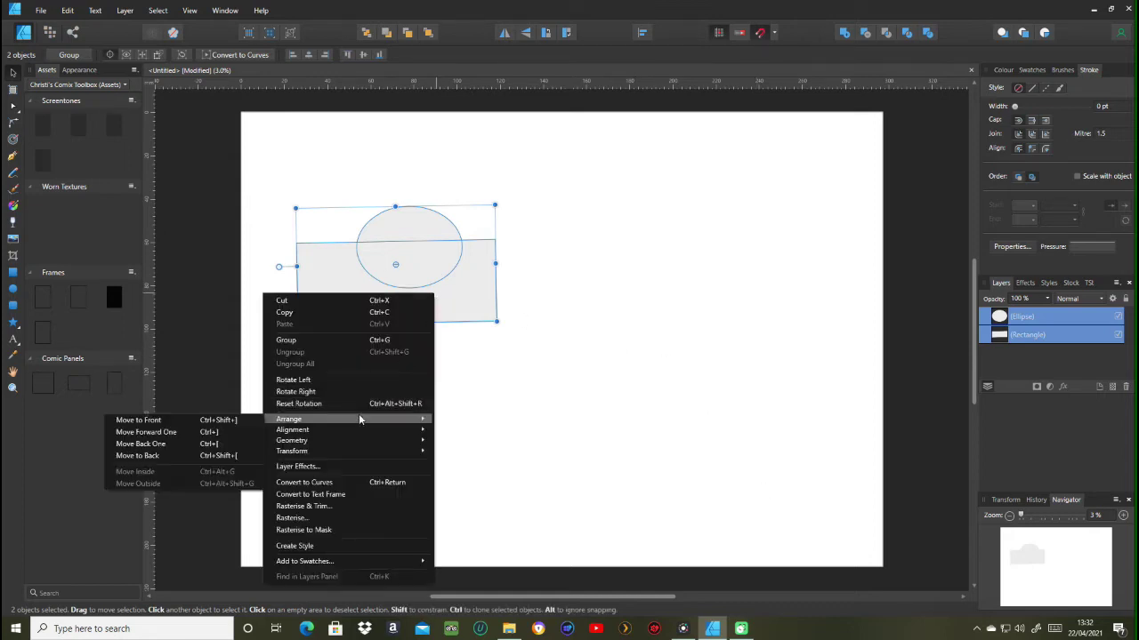
pyautogui.click(772, 379)
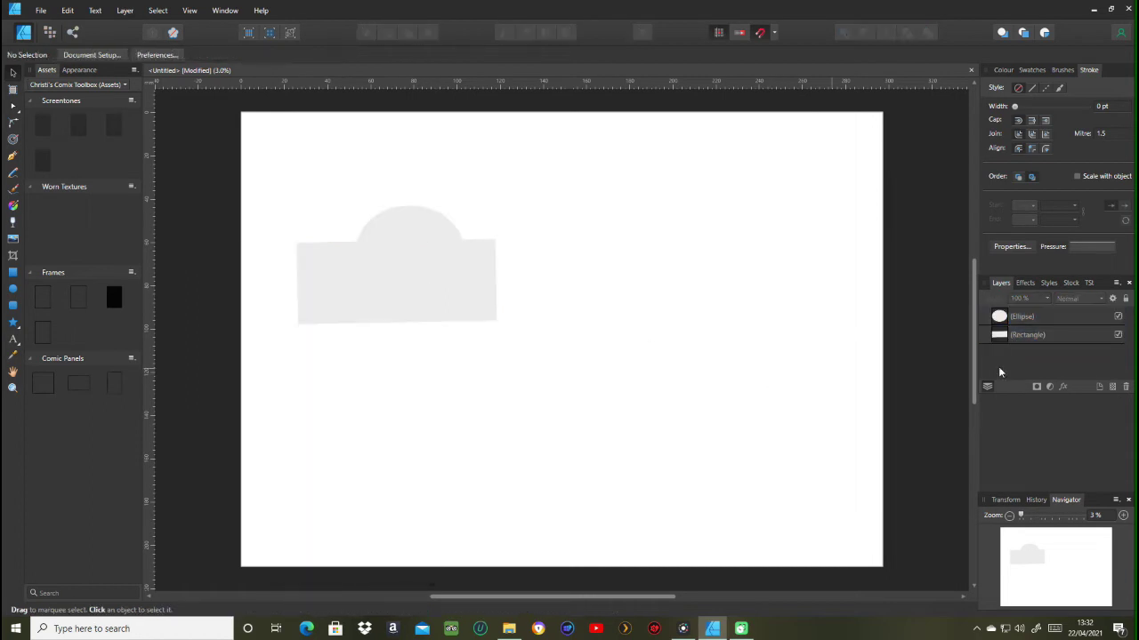
# Step: Fill the ellipse red and the rectangle blue using the Colour panel wheel
pyautogui.click(408, 243)
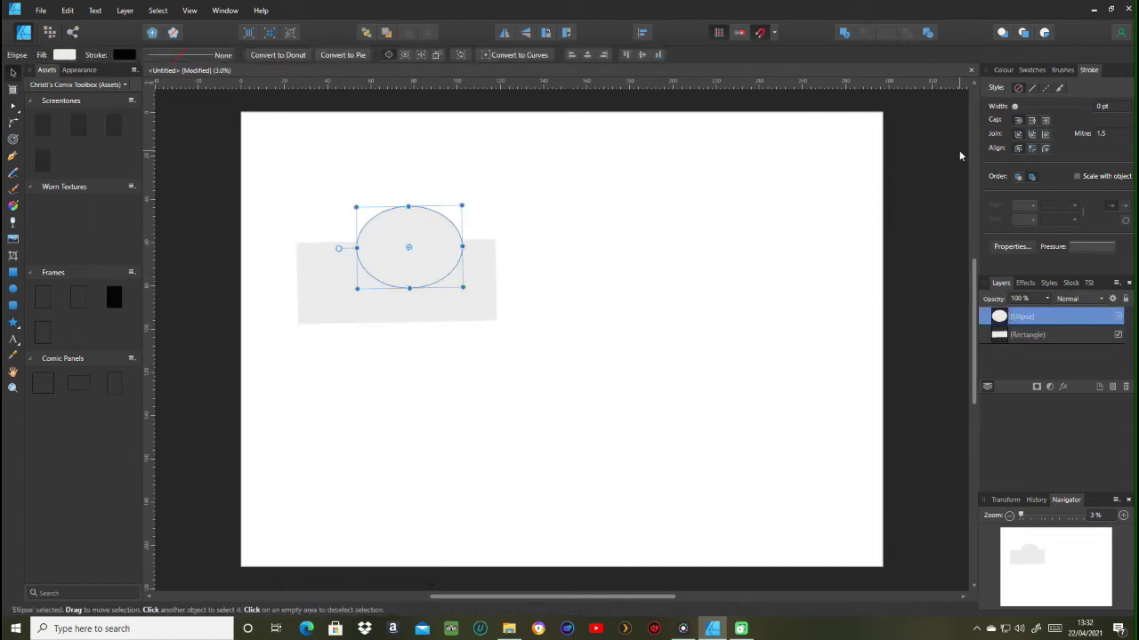
pyautogui.click(1005, 71)
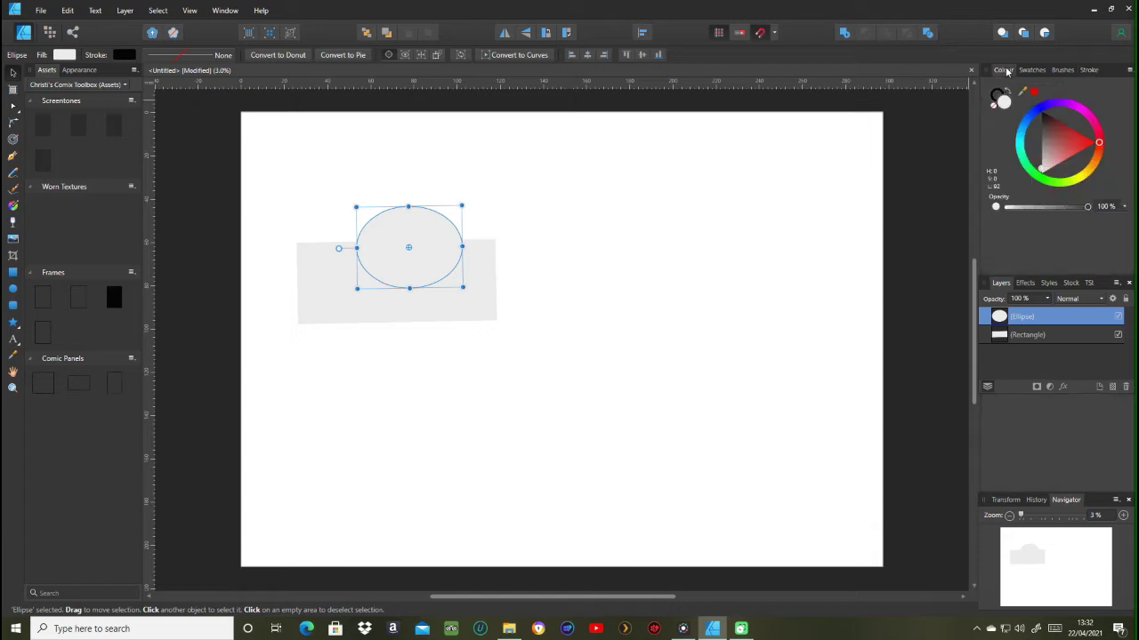
pyautogui.click(1071, 147)
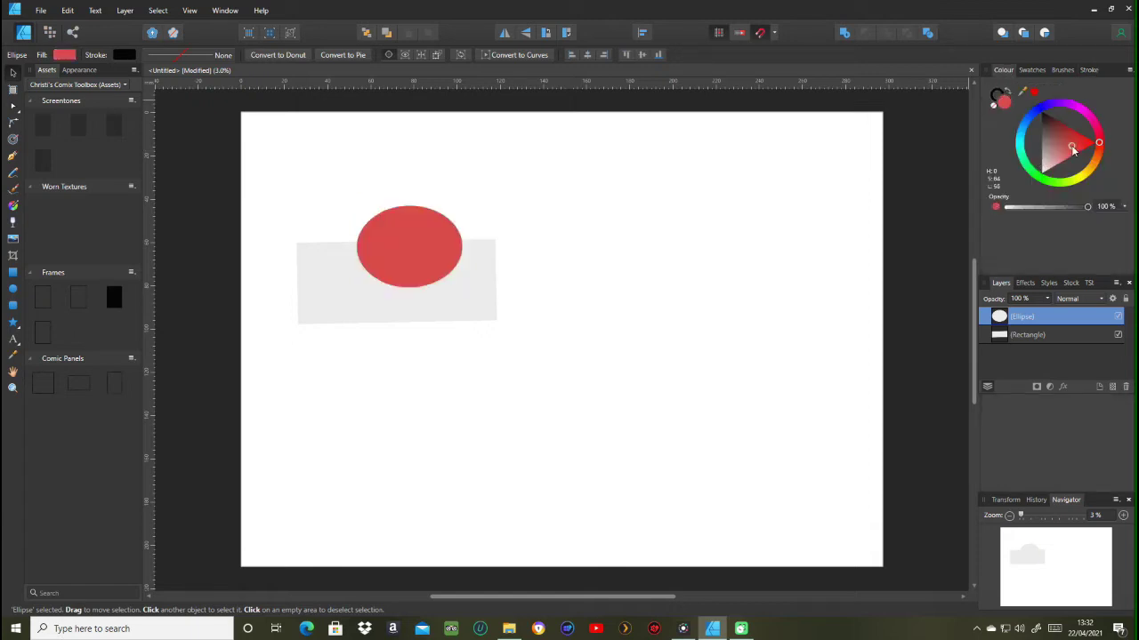
pyautogui.click(472, 318)
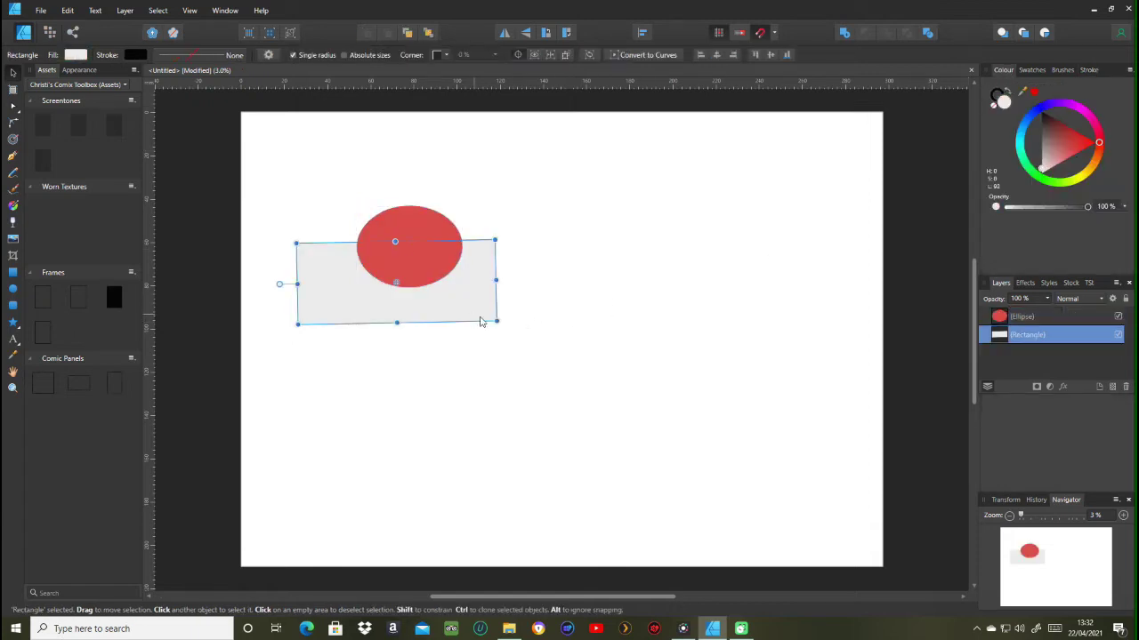
pyautogui.click(1038, 116)
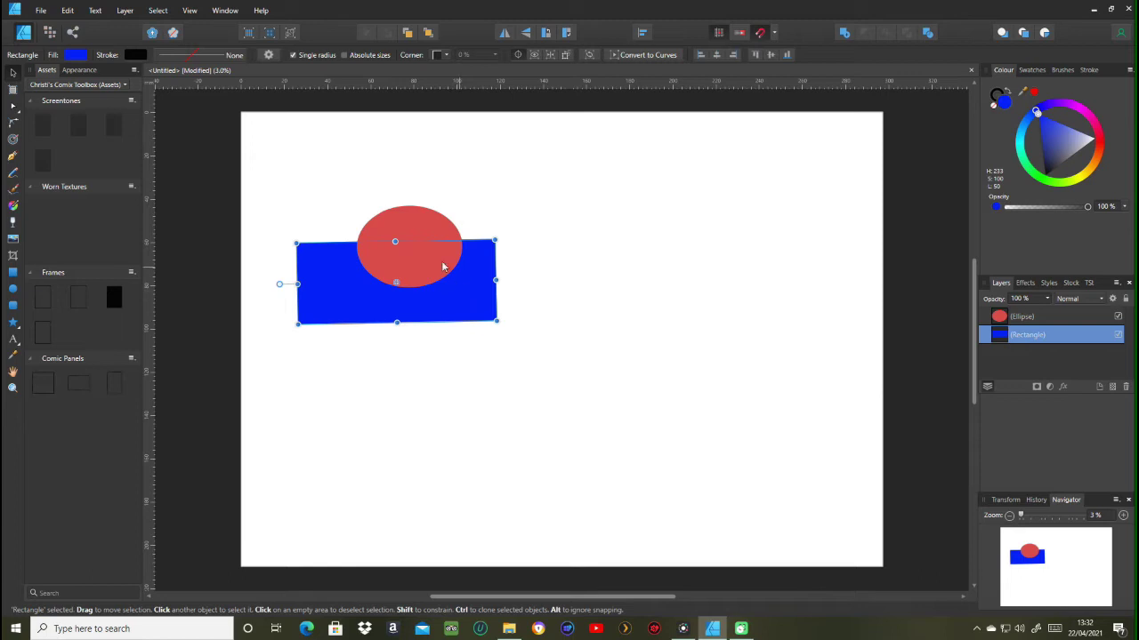
# Step: Change the rectangle's fill to magenta and the ellipse's fill to blue
pyautogui.click(1083, 116)
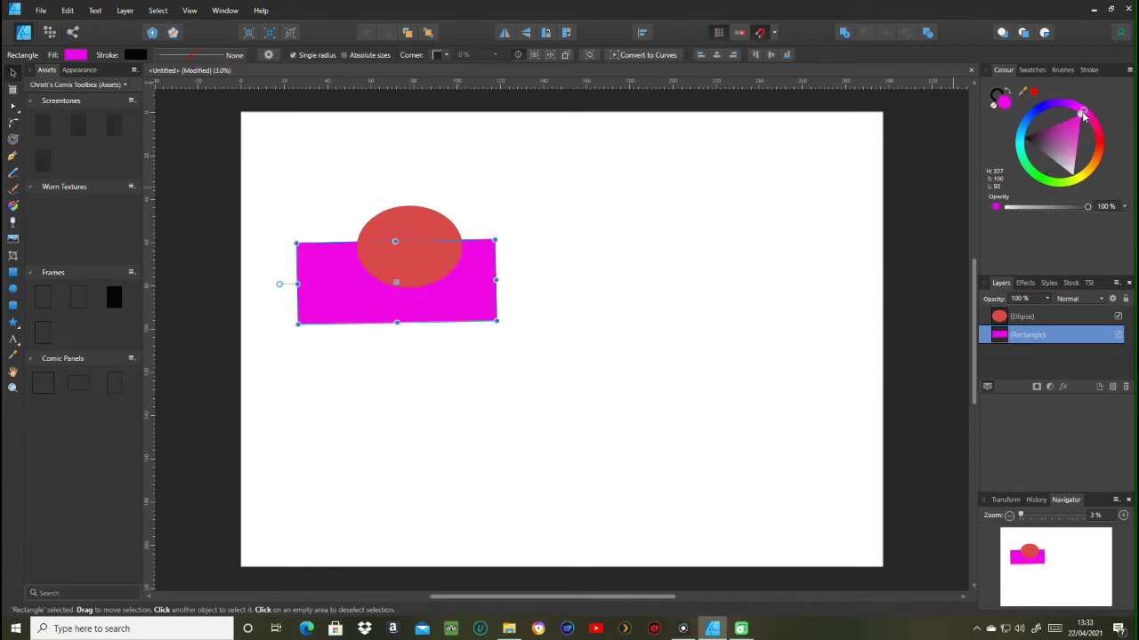
pyautogui.click(408, 227)
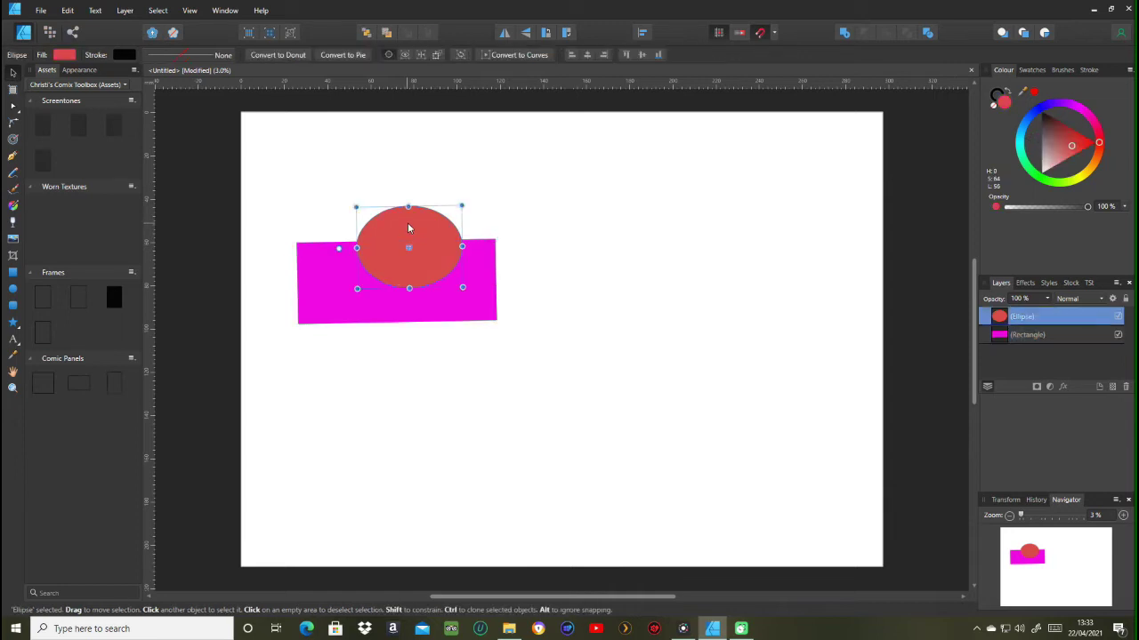
pyautogui.click(1035, 110)
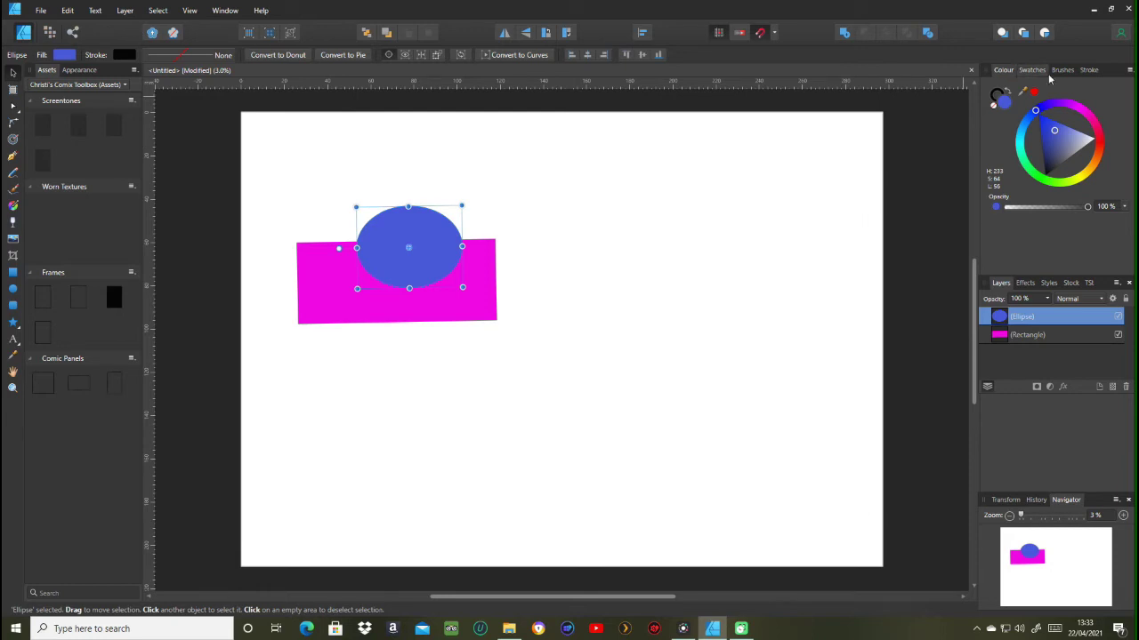
# Step: Set black strokes of about 8.7 pt on the ellipse and 10.2 pt on the rectangle
pyautogui.click(1094, 73)
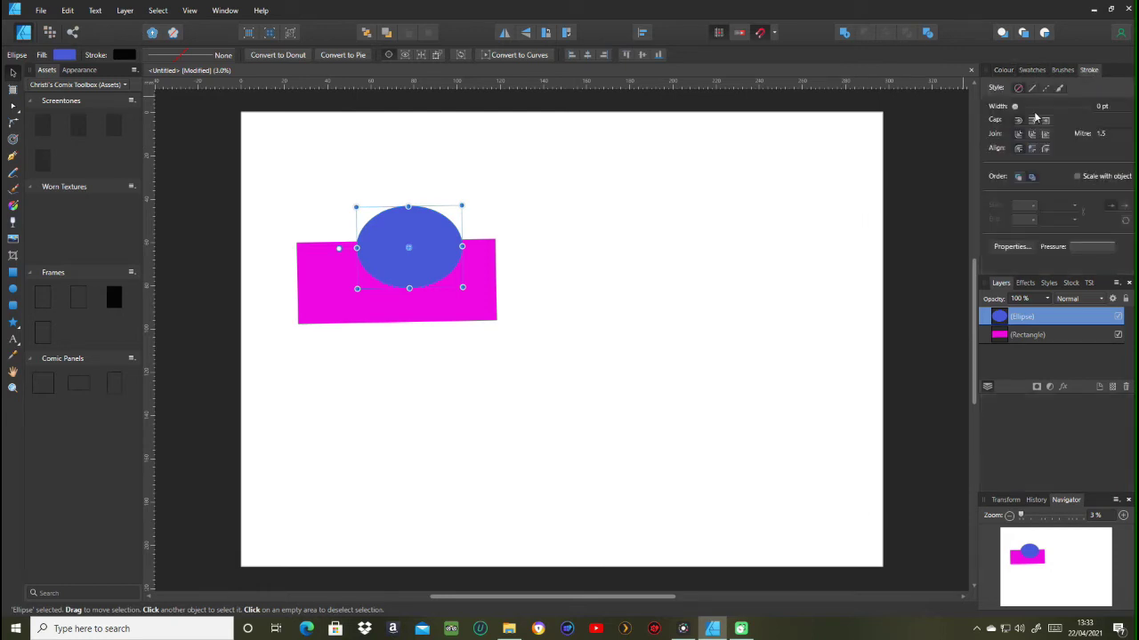
pyautogui.moveTo(1014, 108); pyautogui.dragTo(1045, 114)
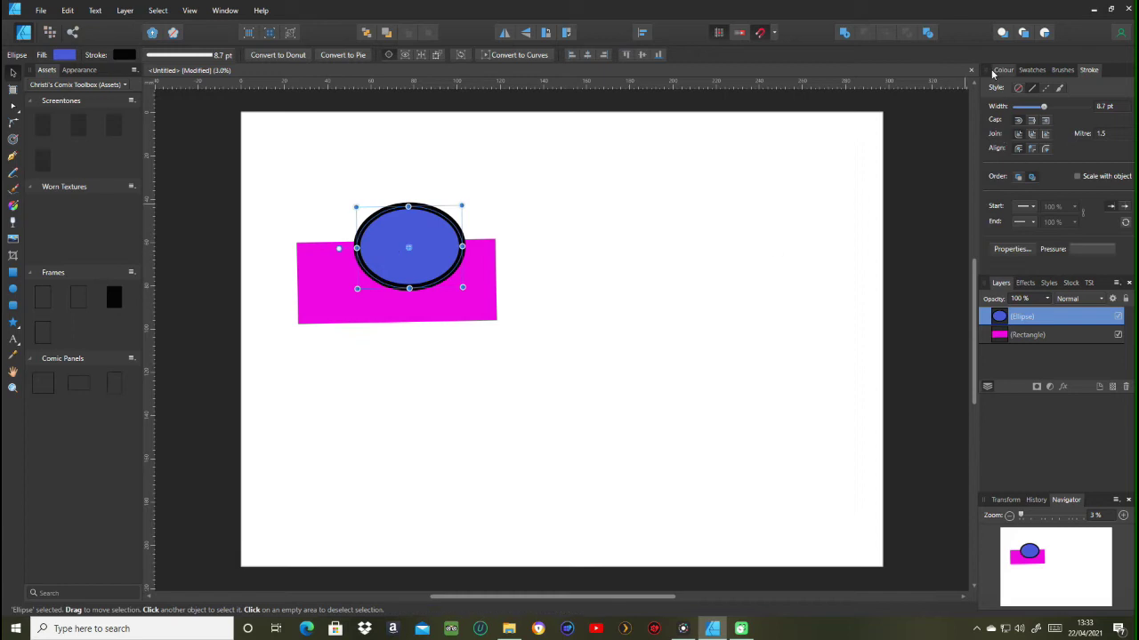
pyautogui.click(478, 319)
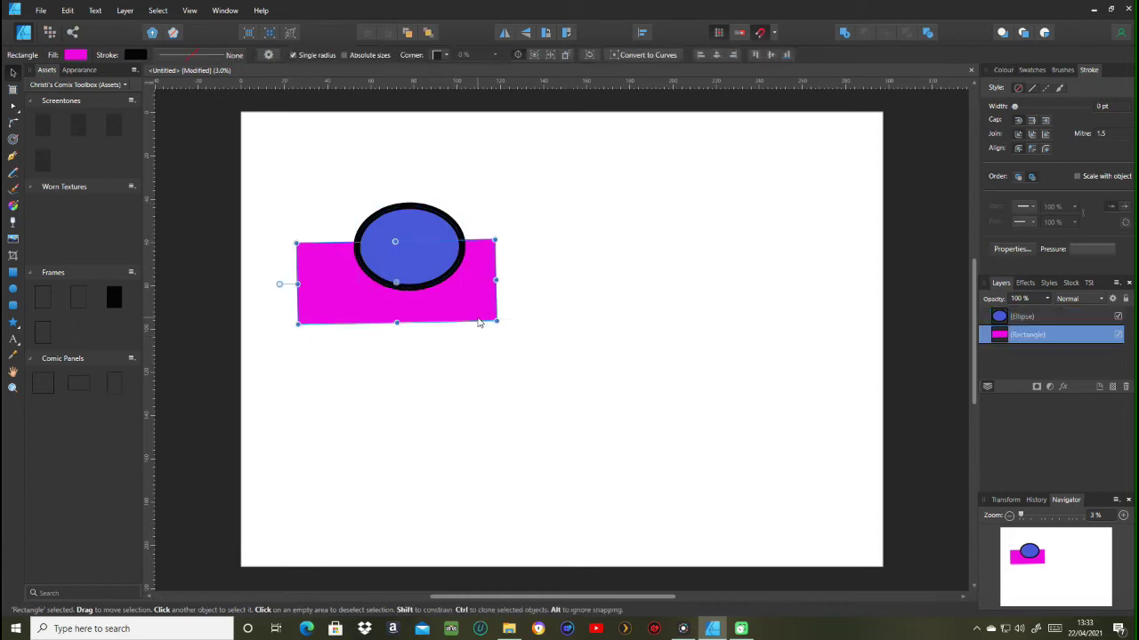
pyautogui.moveTo(1014, 107); pyautogui.dragTo(1047, 111)
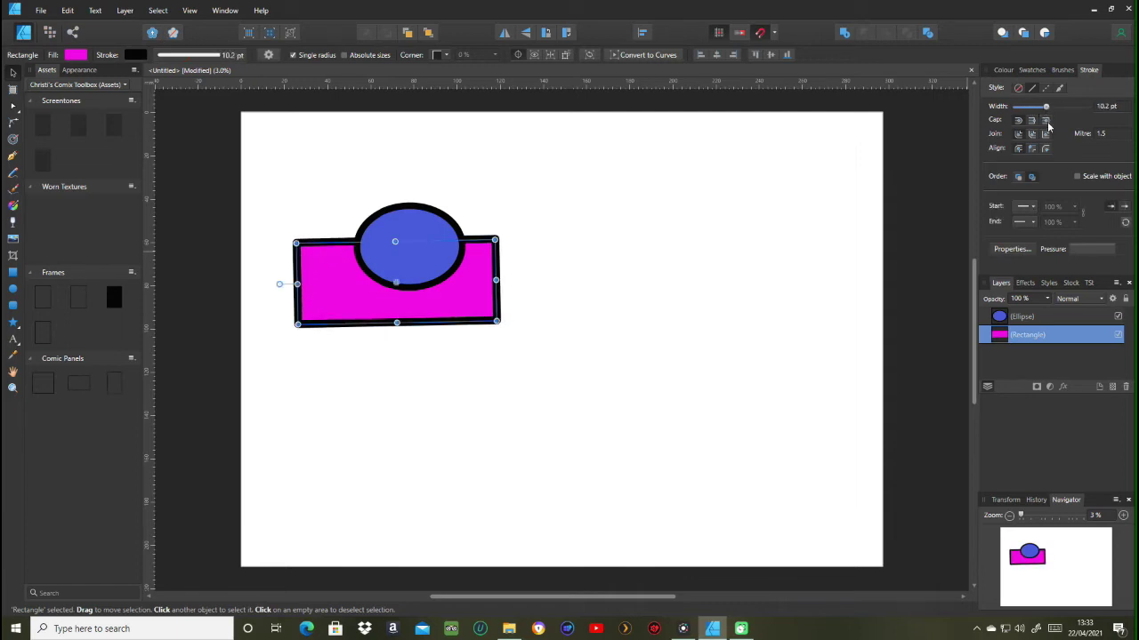
pyautogui.click(1003, 69)
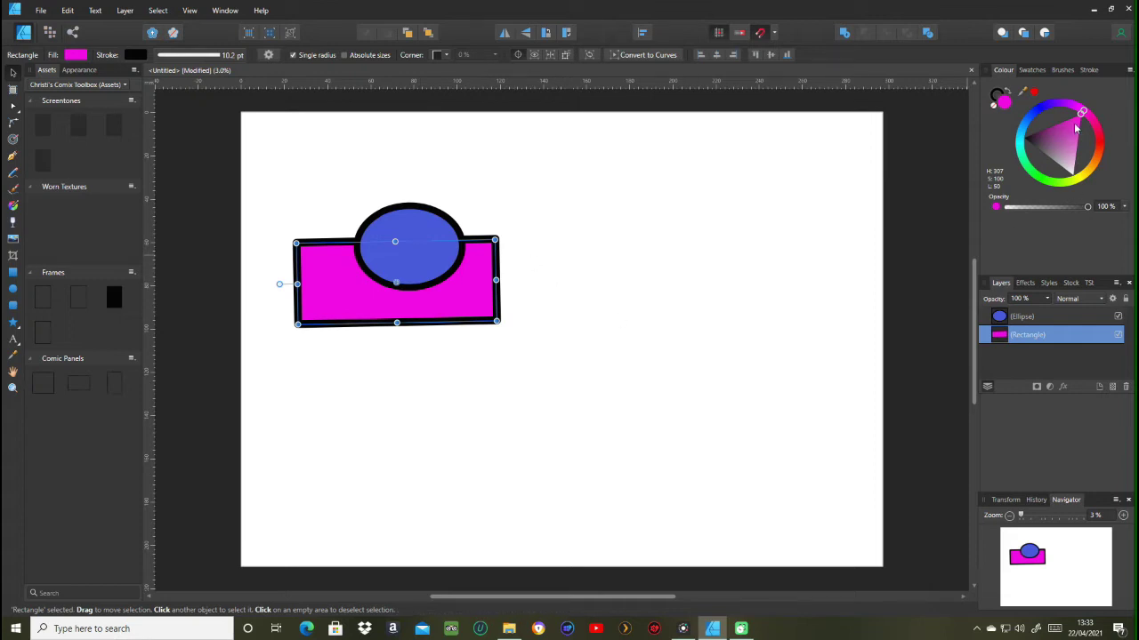
# Step: Make the rectangle's outline green and the ellipse's outline yellow
pyautogui.click(998, 92)
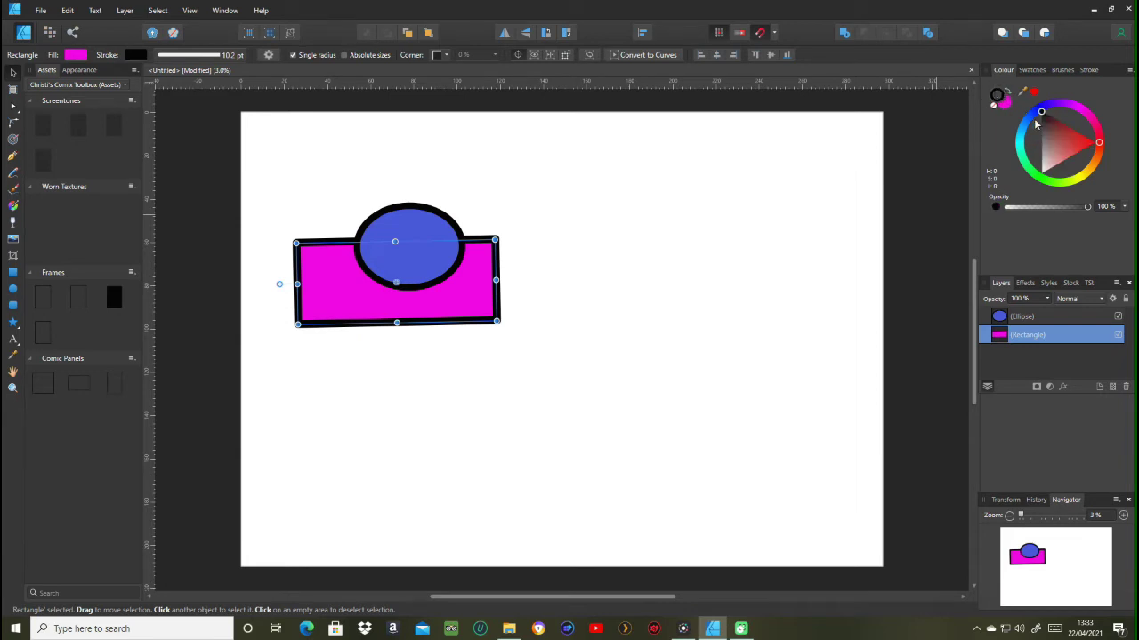
pyautogui.click(1039, 180)
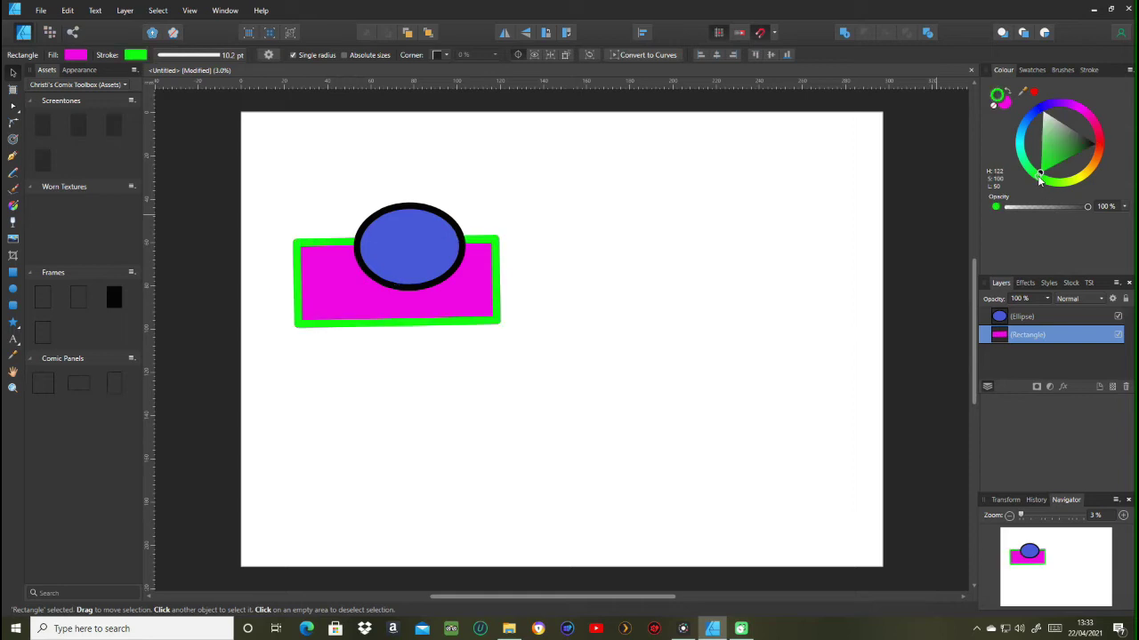
pyautogui.click(431, 219)
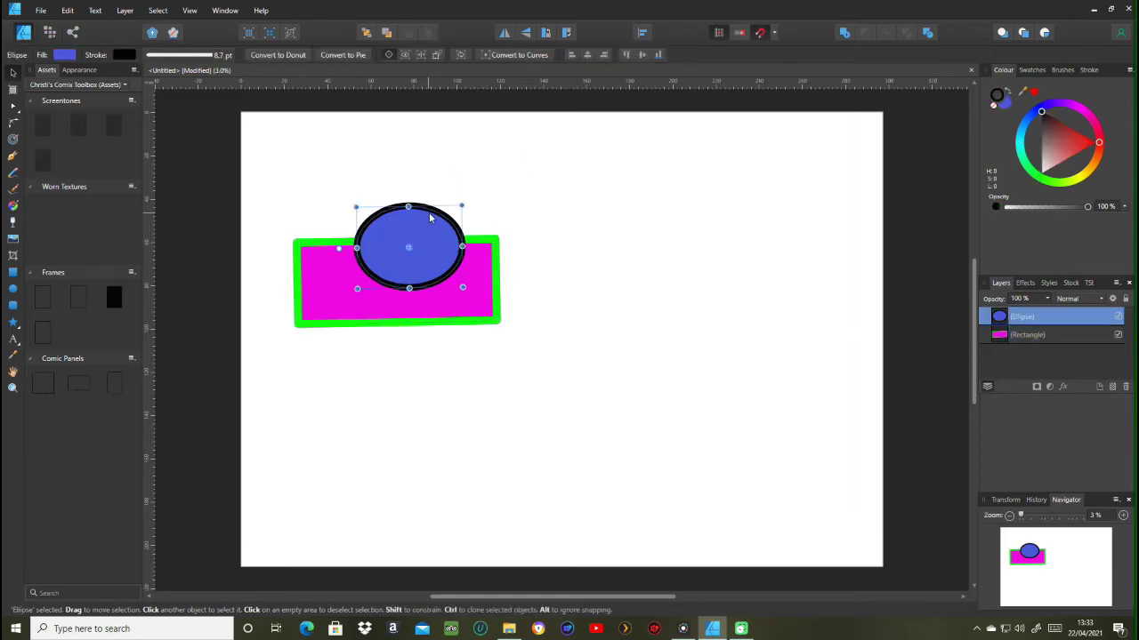
pyautogui.click(1081, 113)
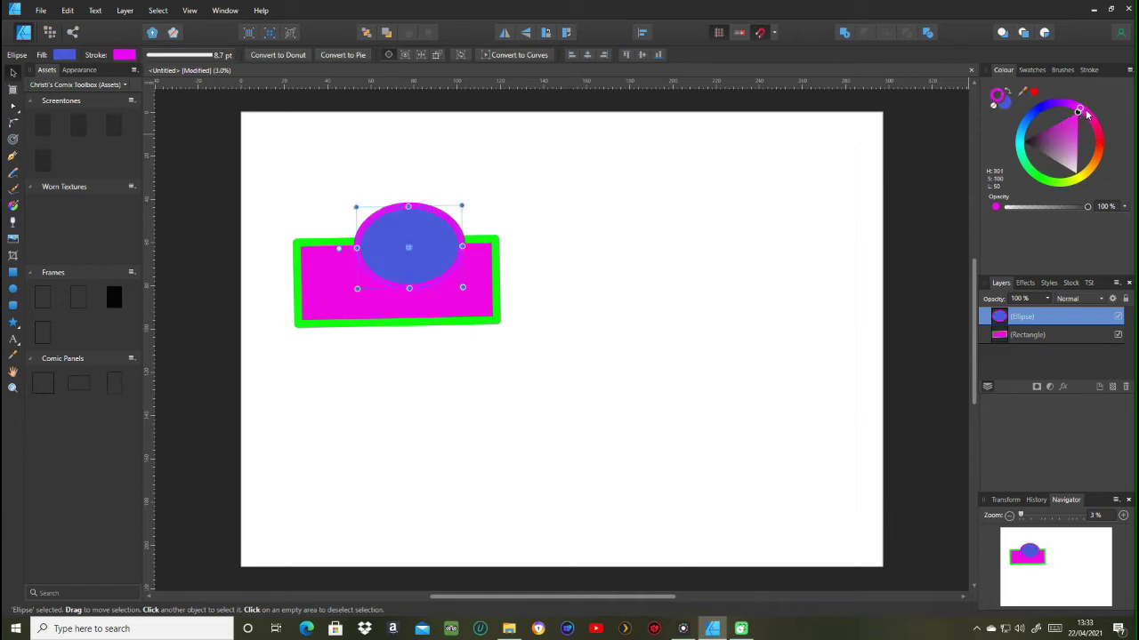
pyautogui.click(1101, 148)
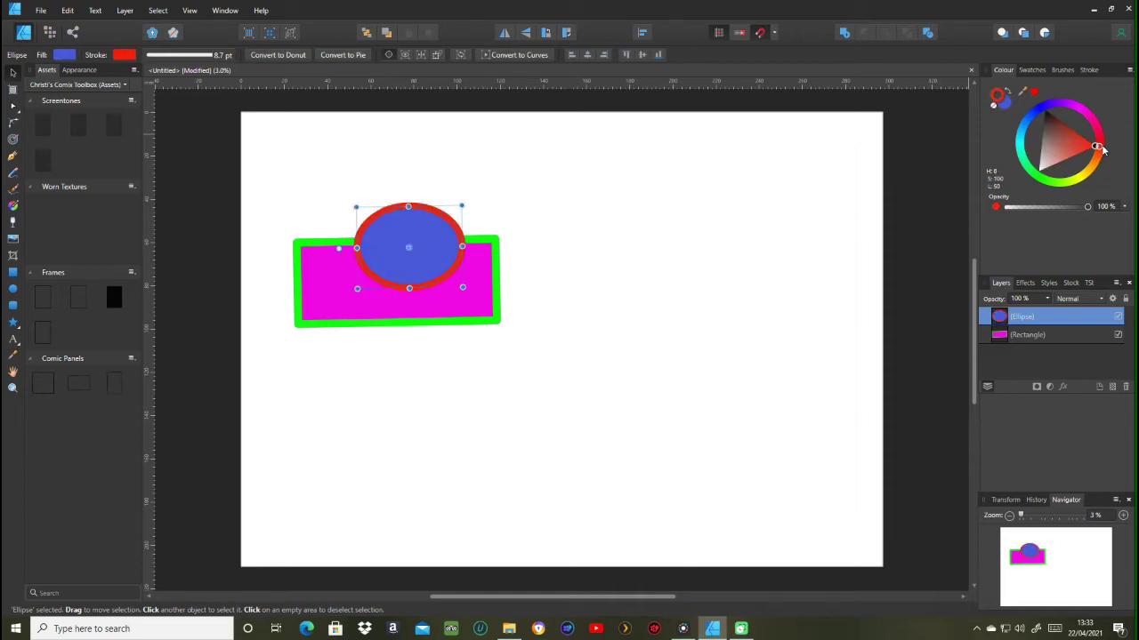
pyautogui.click(1081, 180)
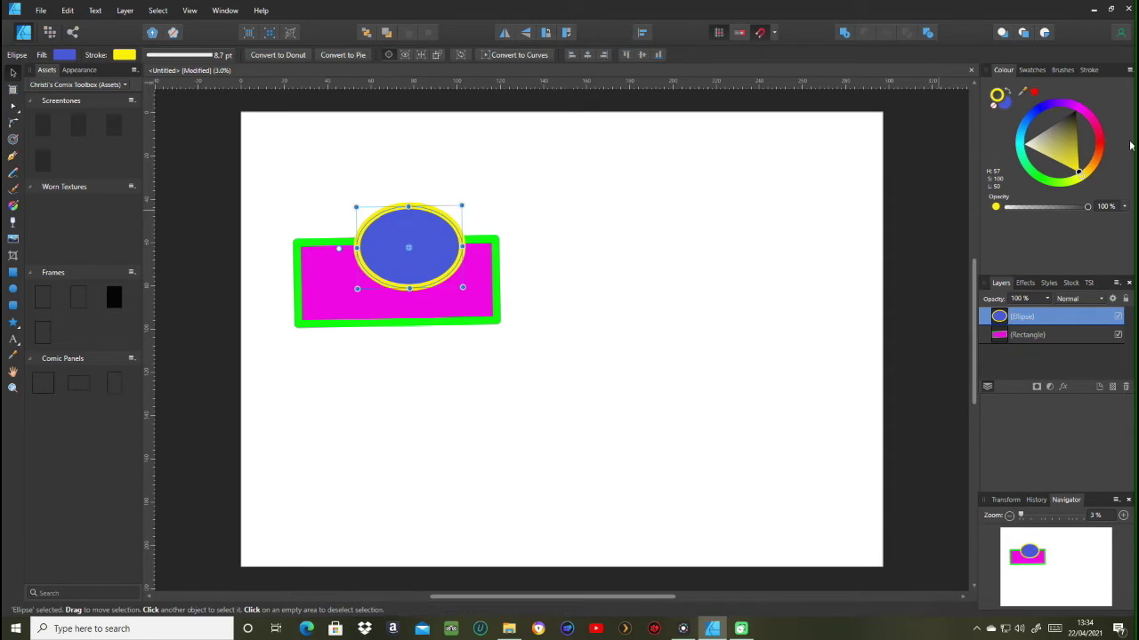
# Step: Swap the ellipse's fill and stroke repeatedly, ending blue fill with yellow outline, then move it beside the rectangle
pyautogui.click(1010, 94)
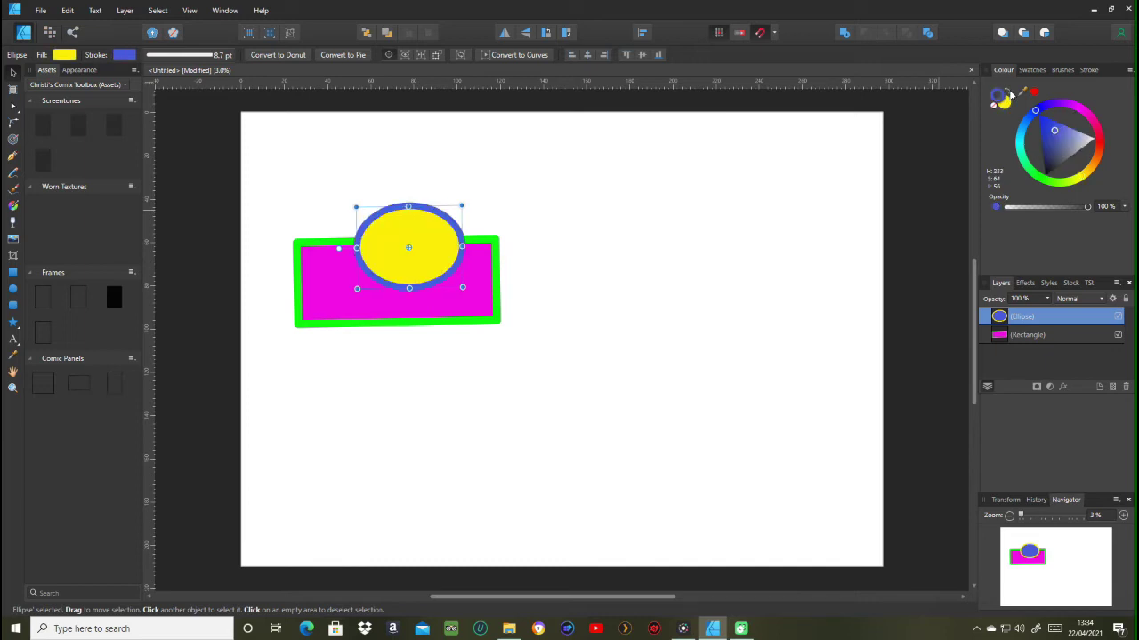
pyautogui.click(1009, 95)
pyautogui.click(1009, 94)
pyautogui.click(1010, 94)
pyautogui.click(1009, 95)
pyautogui.click(1010, 95)
pyautogui.click(1010, 95)
pyautogui.click(1010, 94)
pyautogui.click(1009, 95)
pyautogui.click(1010, 94)
pyautogui.click(1009, 94)
pyautogui.click(1010, 95)
pyautogui.click(1009, 94)
pyautogui.click(1009, 94)
pyautogui.click(1010, 94)
pyautogui.click(1009, 94)
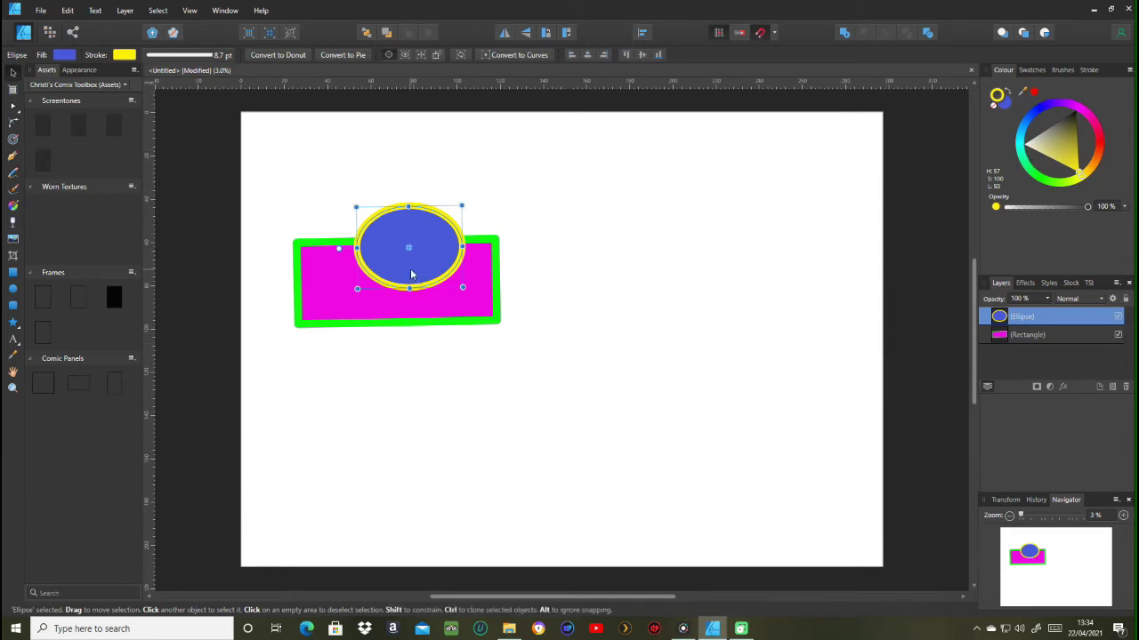
pyautogui.moveTo(414, 276); pyautogui.dragTo(606, 311)
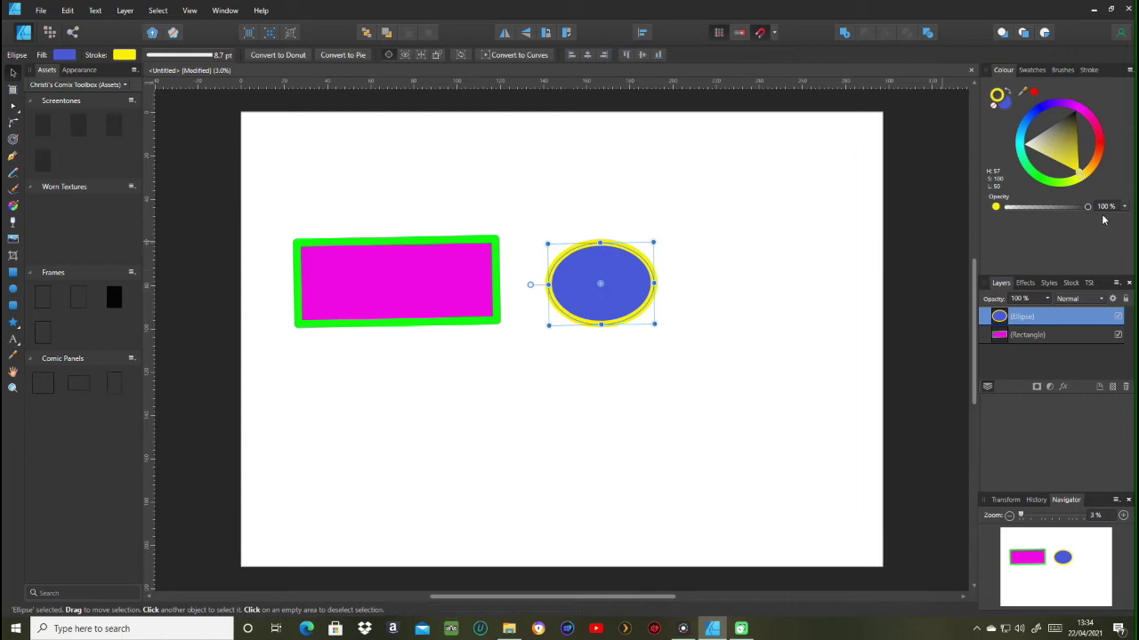
# Step: Move the ellipse right of the rectangle, dropping its outline opacity to 46% then back to 100%
pyautogui.moveTo(1090, 206); pyautogui.dragTo(1045, 219)
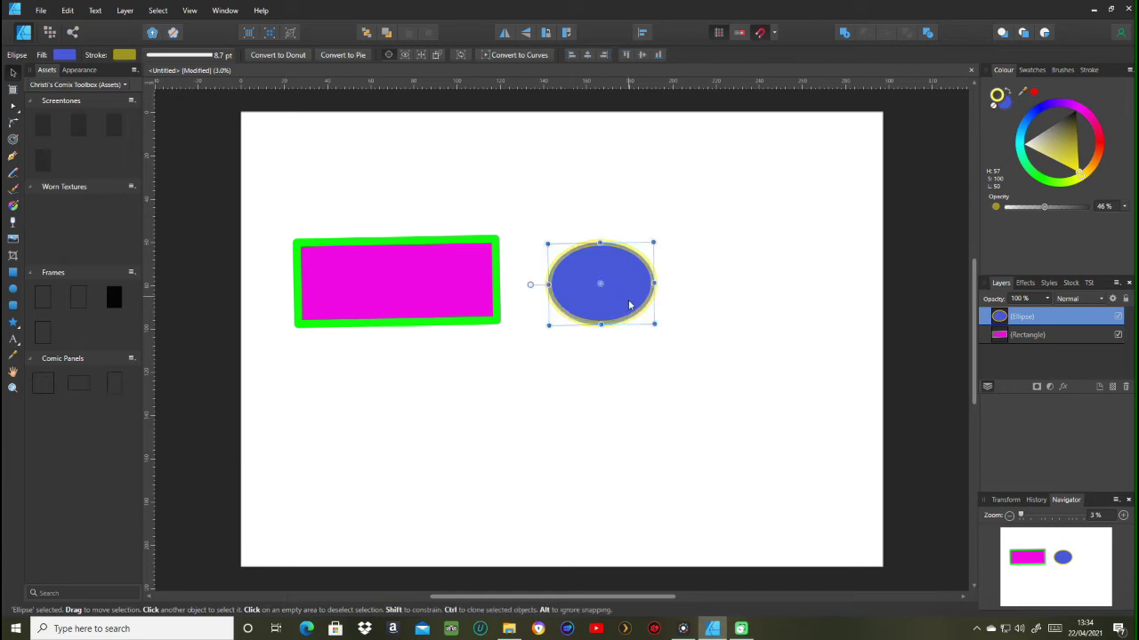
pyautogui.moveTo(622, 322); pyautogui.dragTo(694, 306)
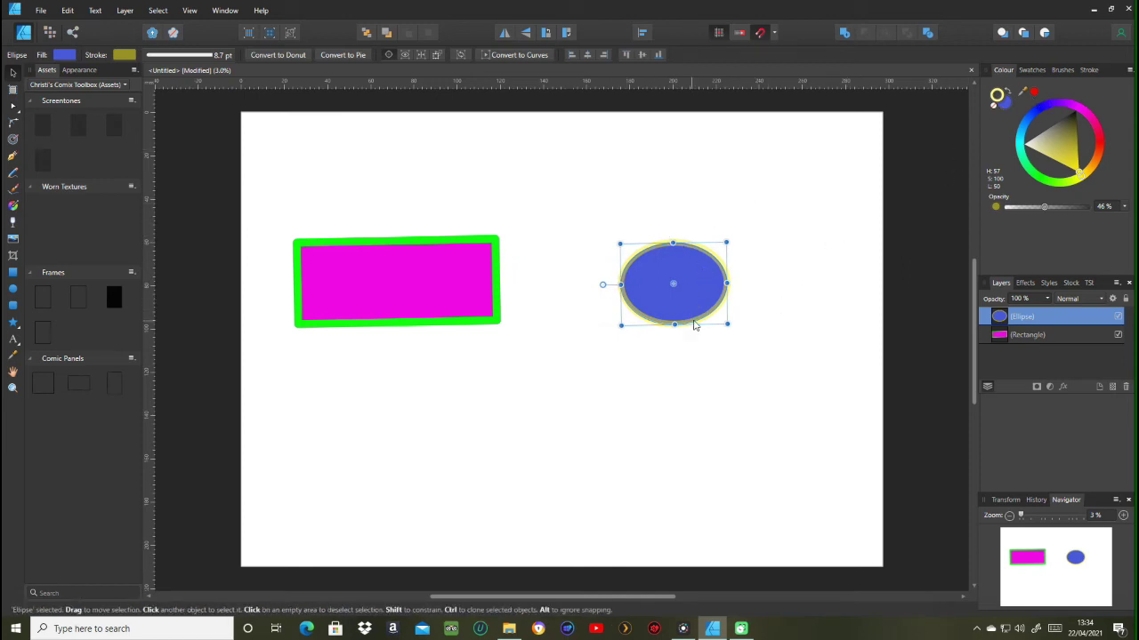
pyautogui.moveTo(1045, 208); pyautogui.dragTo(1088, 208)
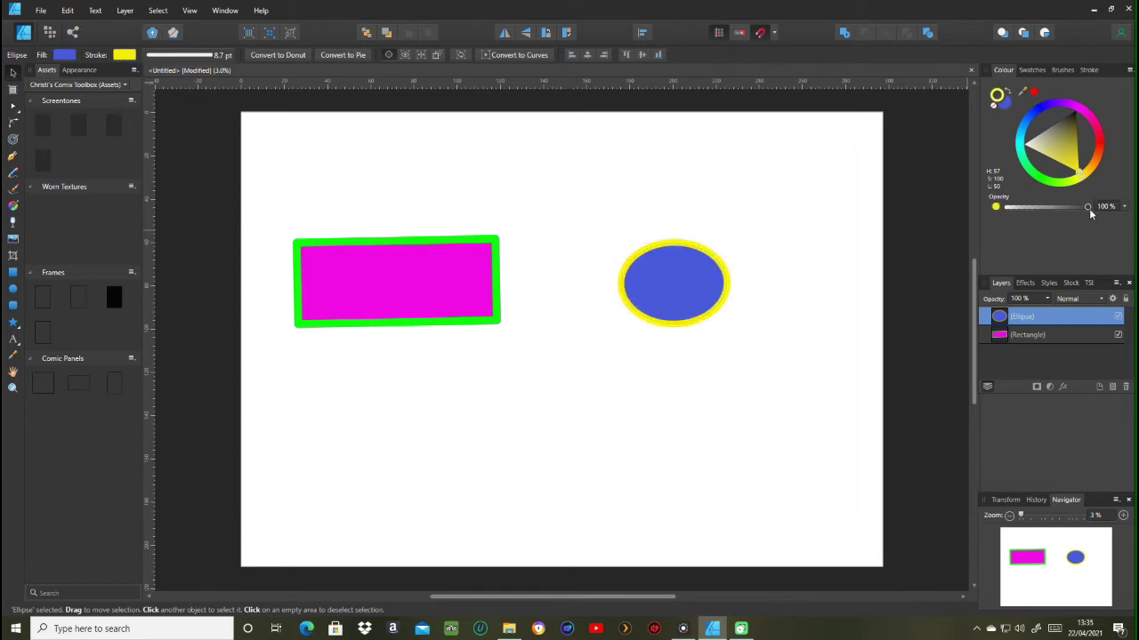
pyautogui.click(1005, 104)
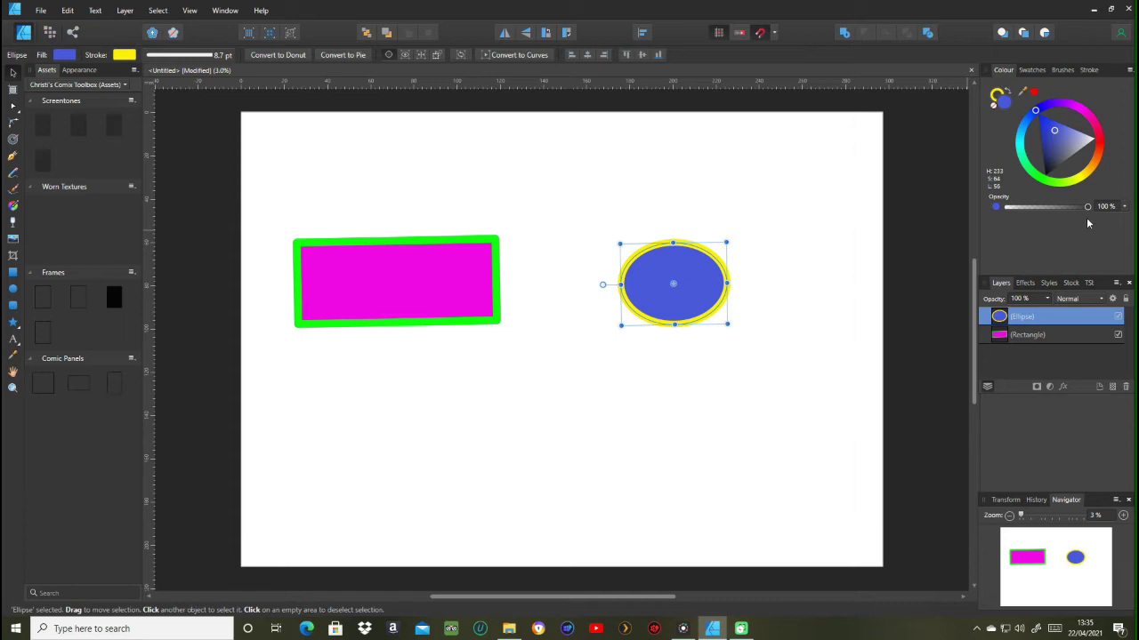
# Step: Set the ellipse's fill opacity to 50% and enlarge it taller and wider with its handles
pyautogui.moveTo(1087, 207); pyautogui.dragTo(1050, 211)
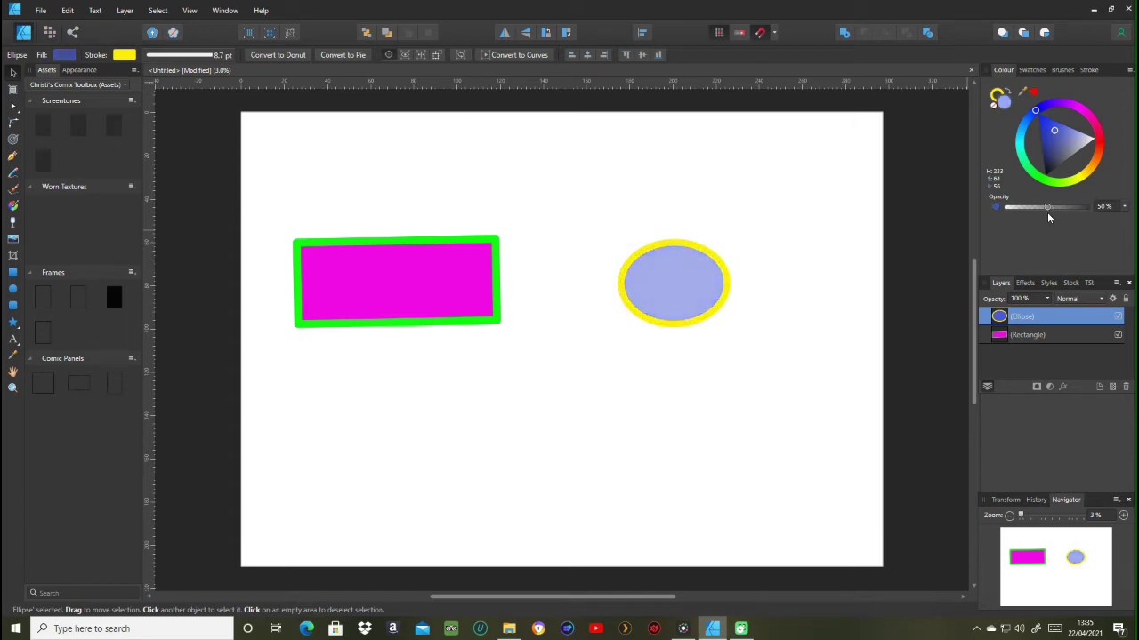
pyautogui.moveTo(683, 311); pyautogui.dragTo(694, 245)
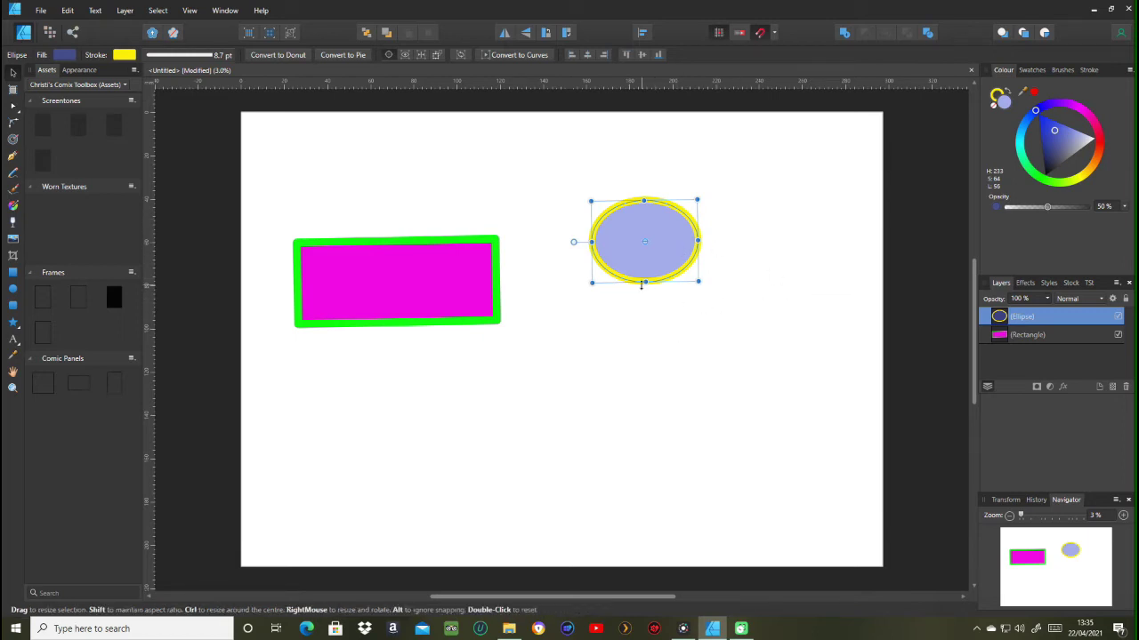
pyautogui.moveTo(645, 283); pyautogui.dragTo(645, 324)
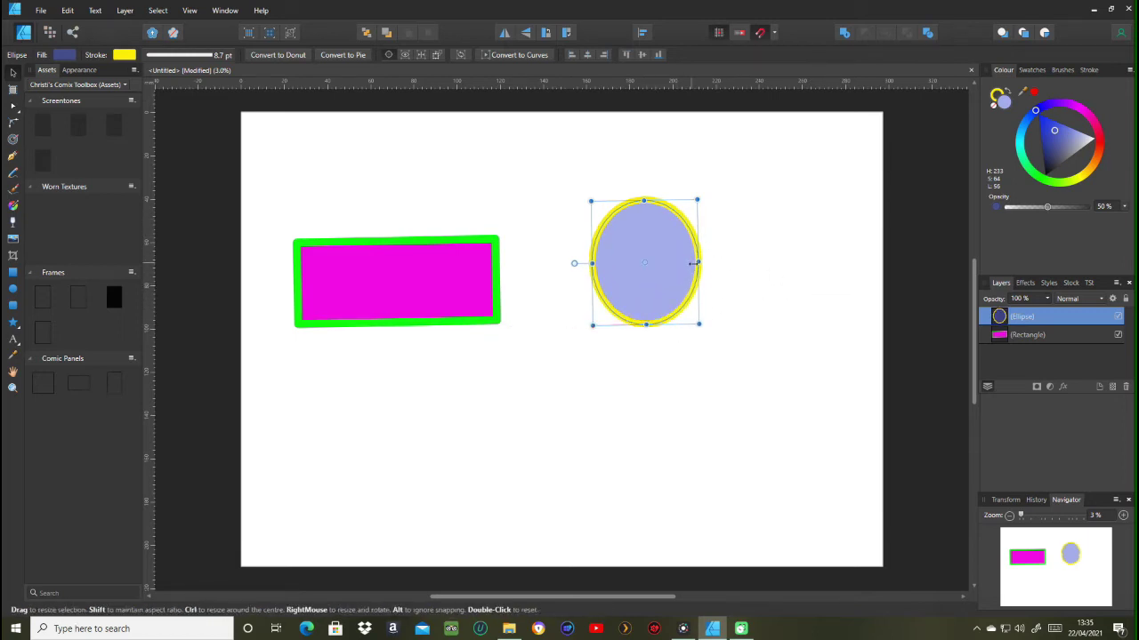
pyautogui.moveTo(699, 260); pyautogui.dragTo(460, 286)
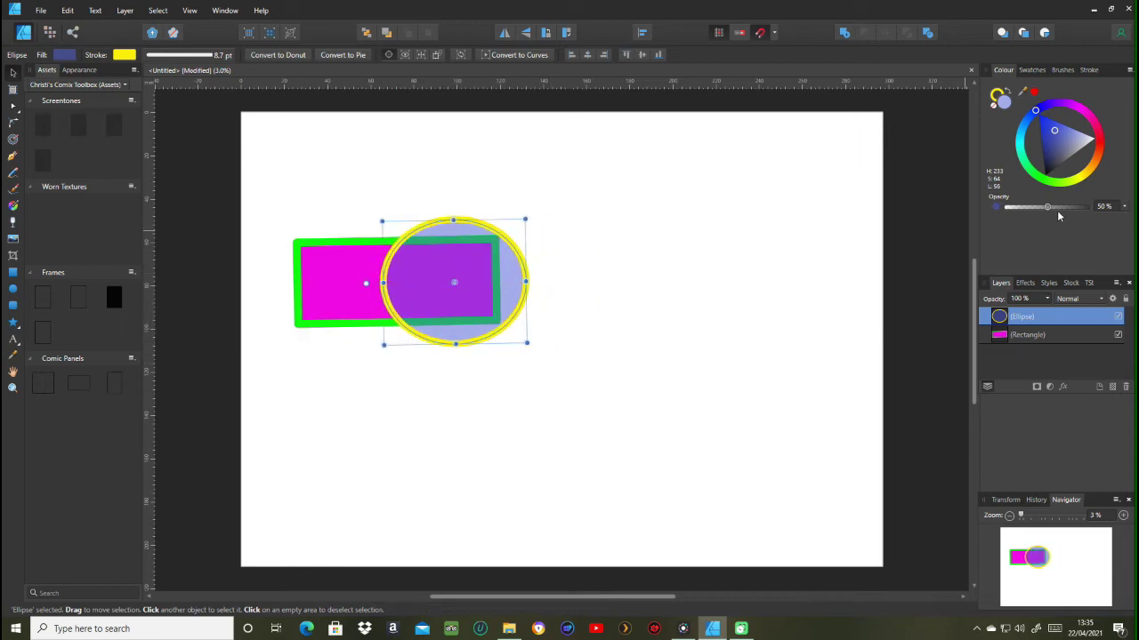
# Step: Place the ellipse over the rectangle's right half, restore fill opacity to 100%, then remove the fill
pyautogui.moveTo(1048, 206); pyautogui.dragTo(981, 220)
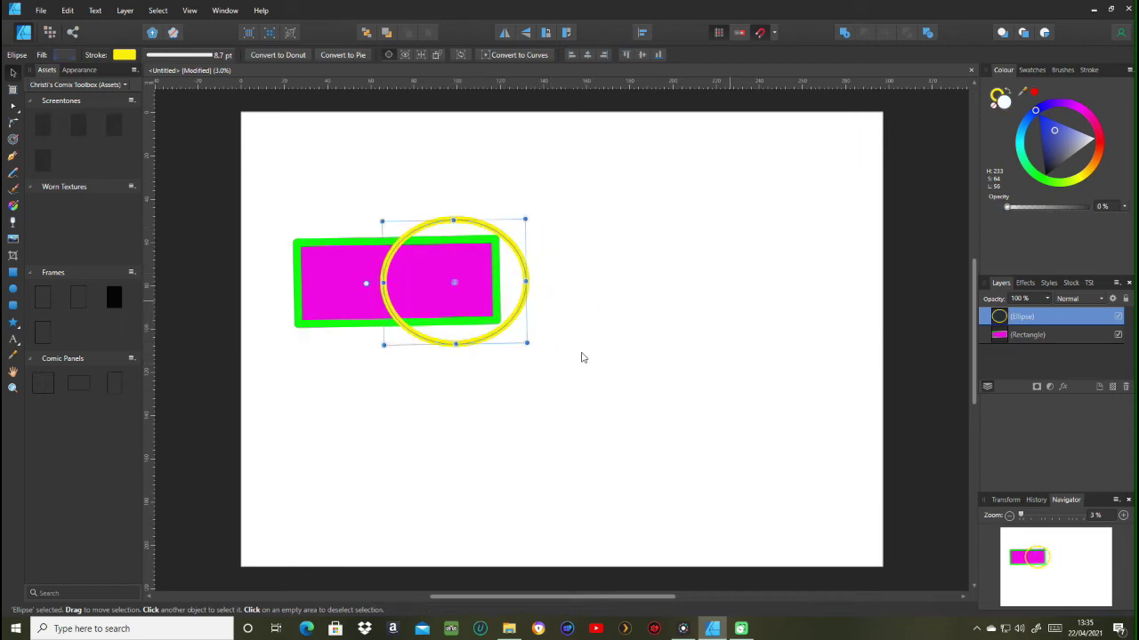
pyautogui.moveTo(494, 335); pyautogui.dragTo(466, 339)
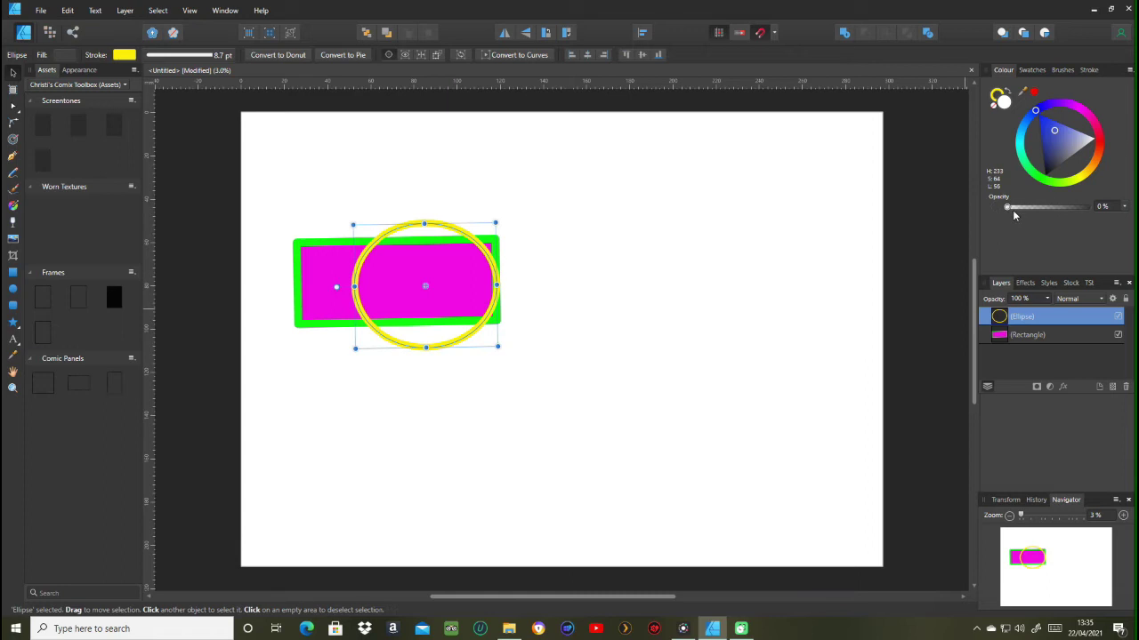
pyautogui.moveTo(1008, 207); pyautogui.dragTo(1086, 206)
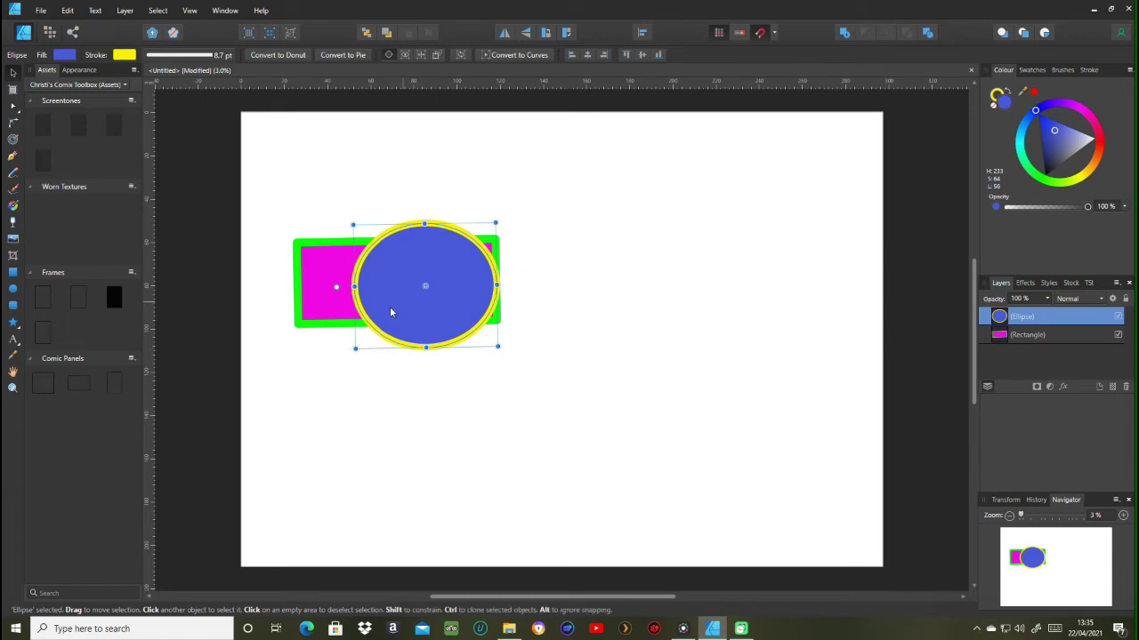
pyautogui.click(994, 107)
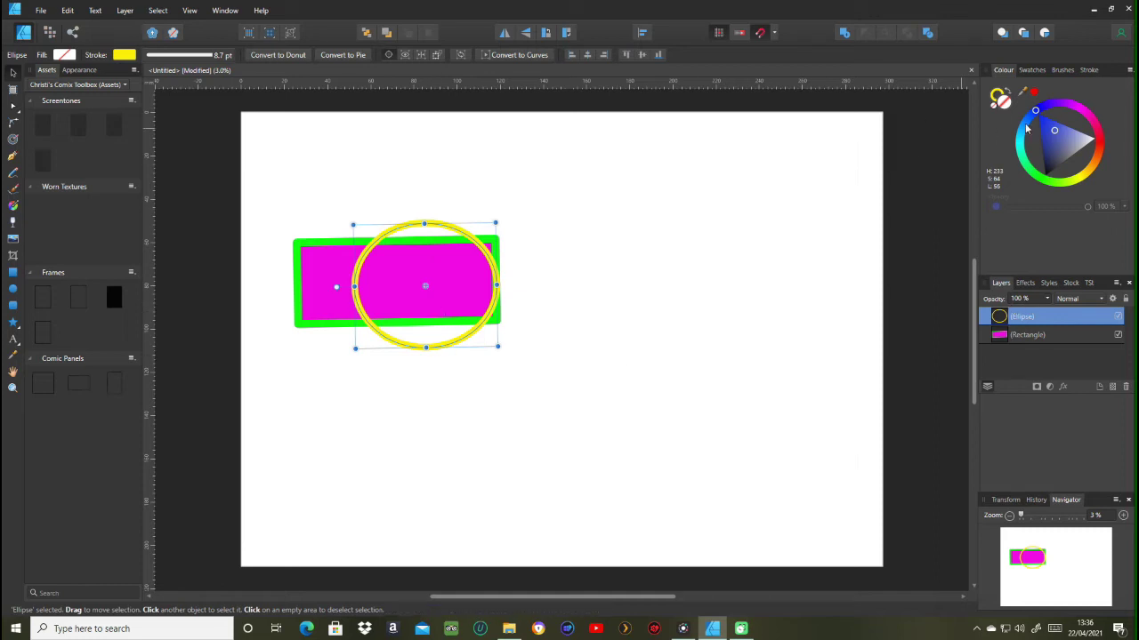
# Step: Reapply the blue fill and drag the ellipse down-left so it overhangs the rectangle's bottom edge
pyautogui.click(1056, 134)
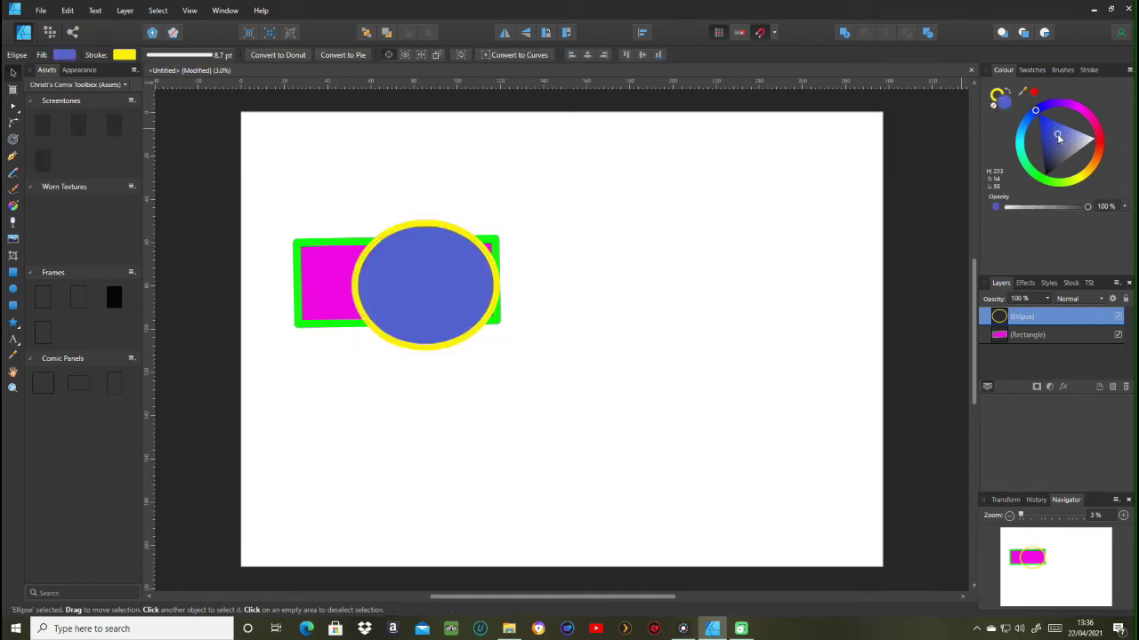
pyautogui.click(1053, 127)
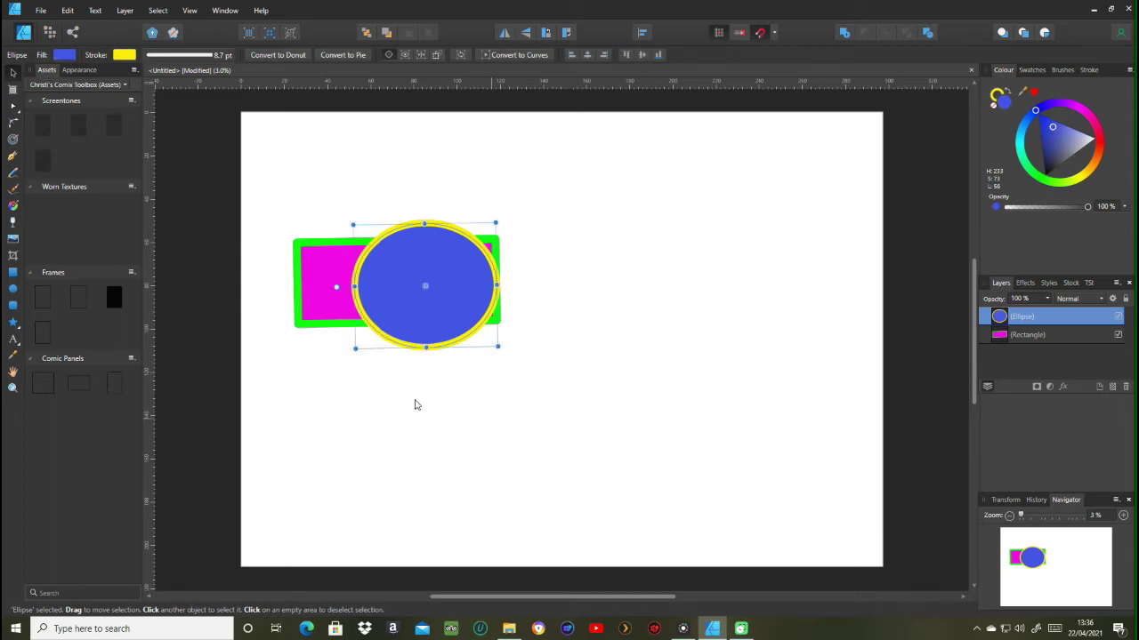
pyautogui.moveTo(438, 308); pyautogui.dragTo(406, 345)
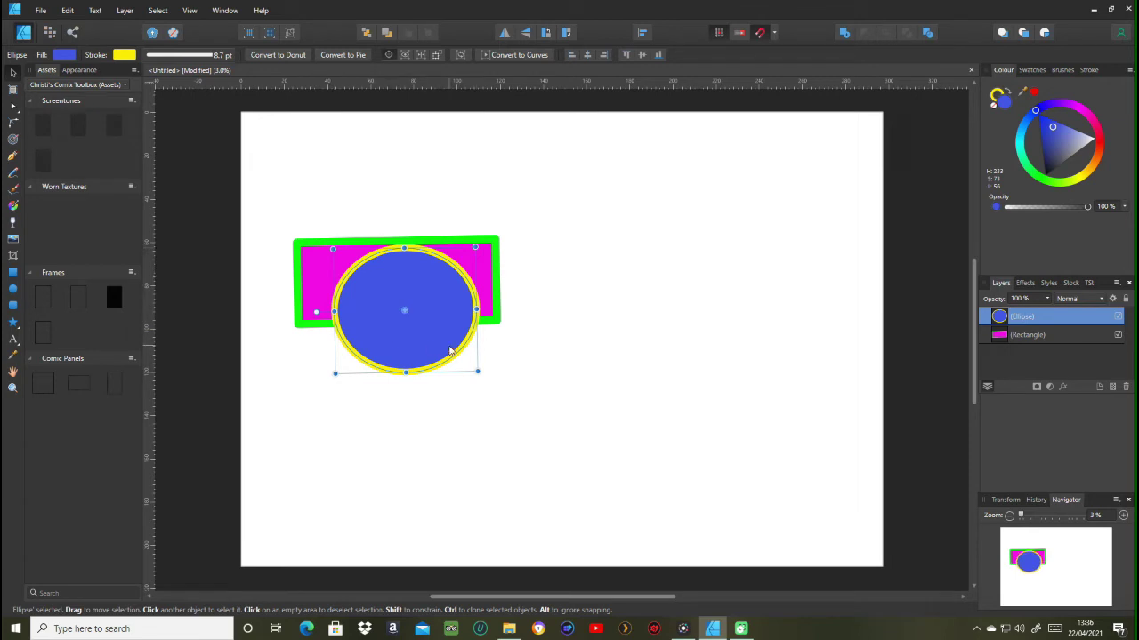
# Step: Send the ellipse behind the rectangle with Arrange > Move to Back
pyautogui.rightClick(422, 294)
pyautogui.moveTo(334, 422)
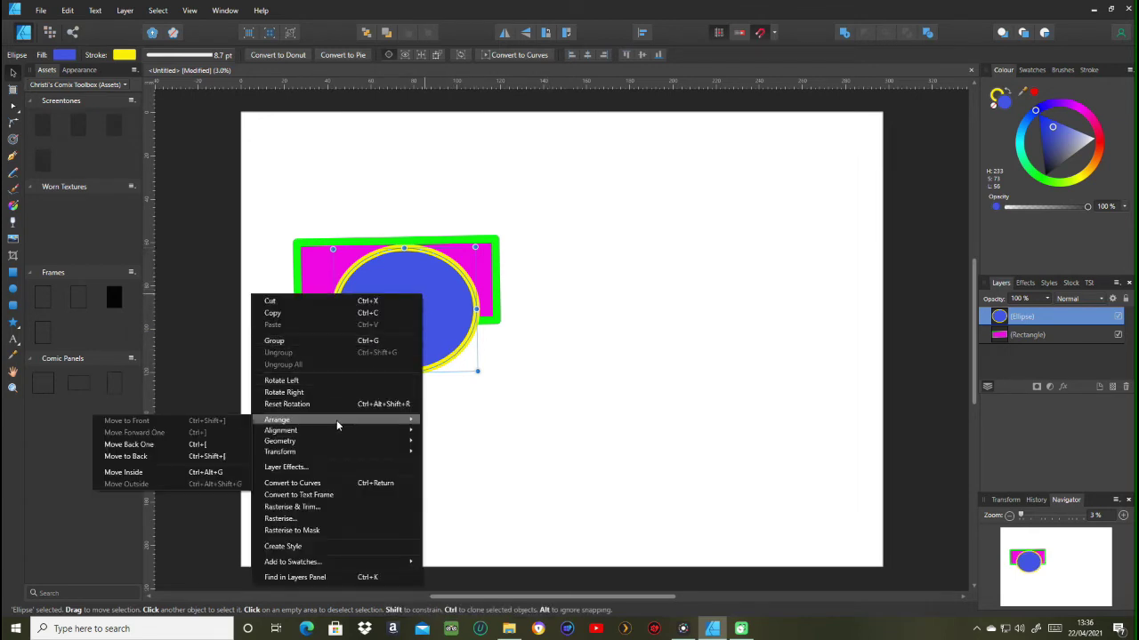
pyautogui.click(154, 455)
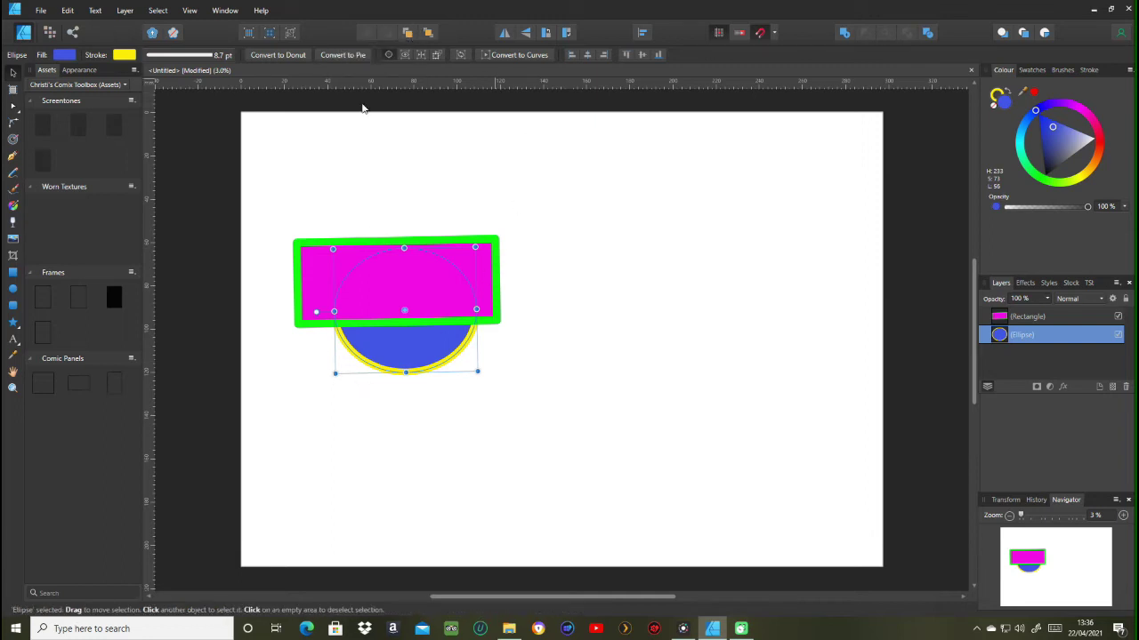
# Step: Restack with Move to Front, Back and Forward One so the ellipse is on top, then nudge the rectangle
pyautogui.click(429, 32)
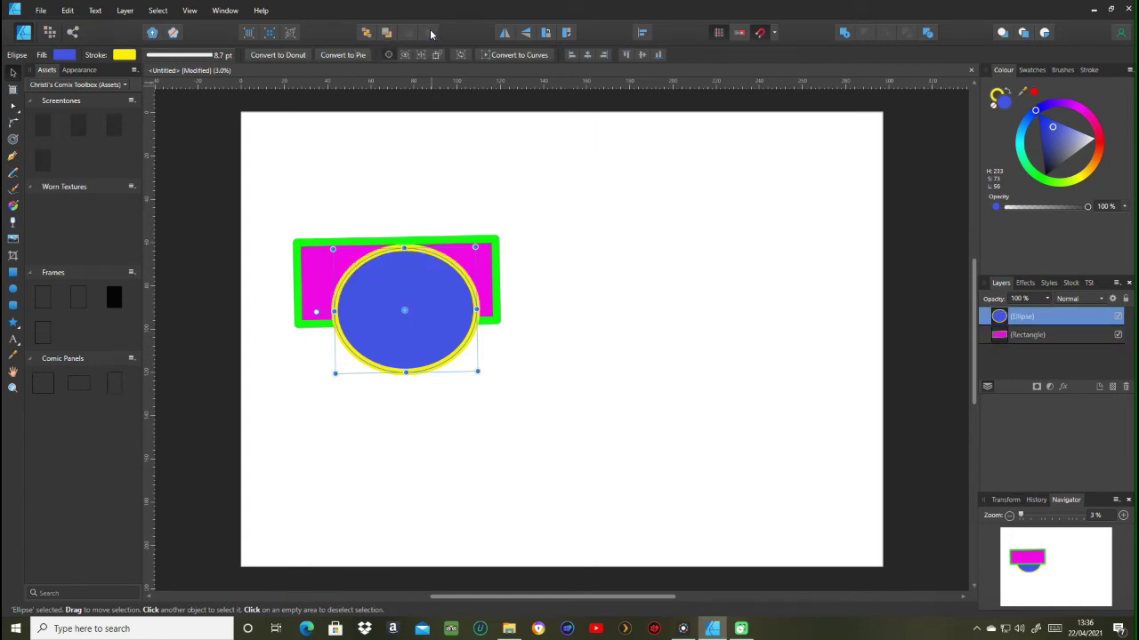
pyautogui.click(365, 33)
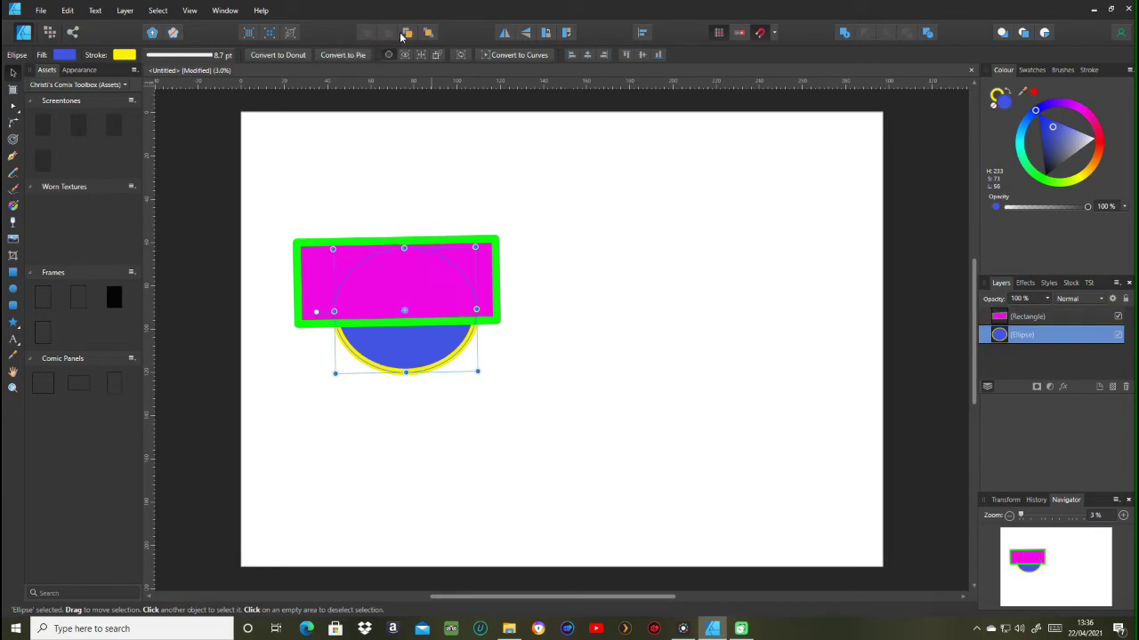
pyautogui.click(409, 33)
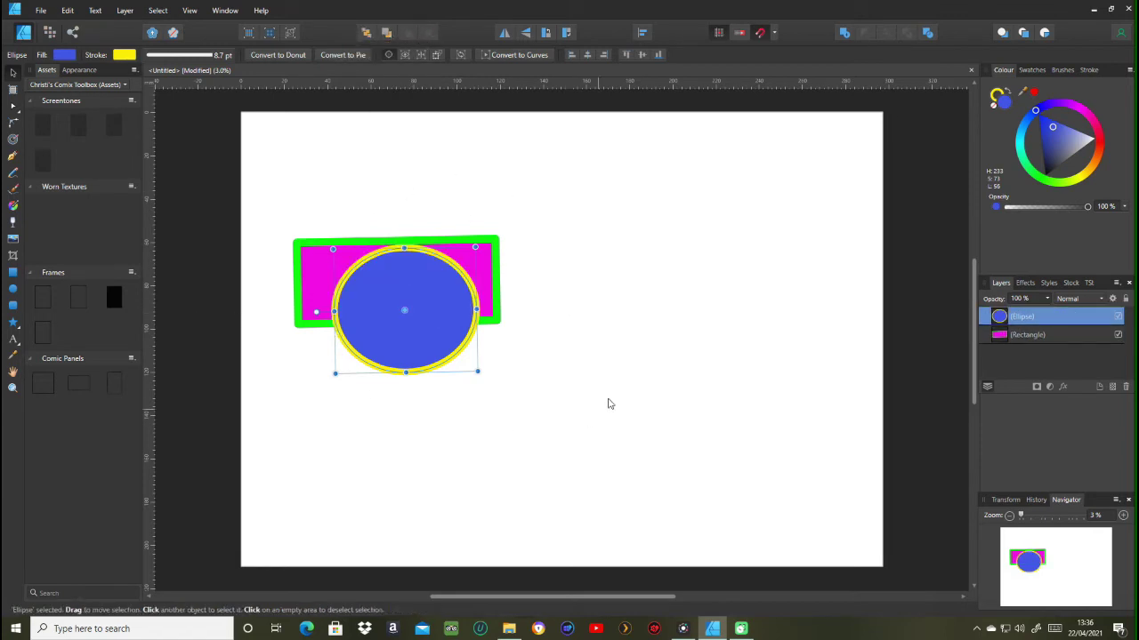
pyautogui.click(366, 33)
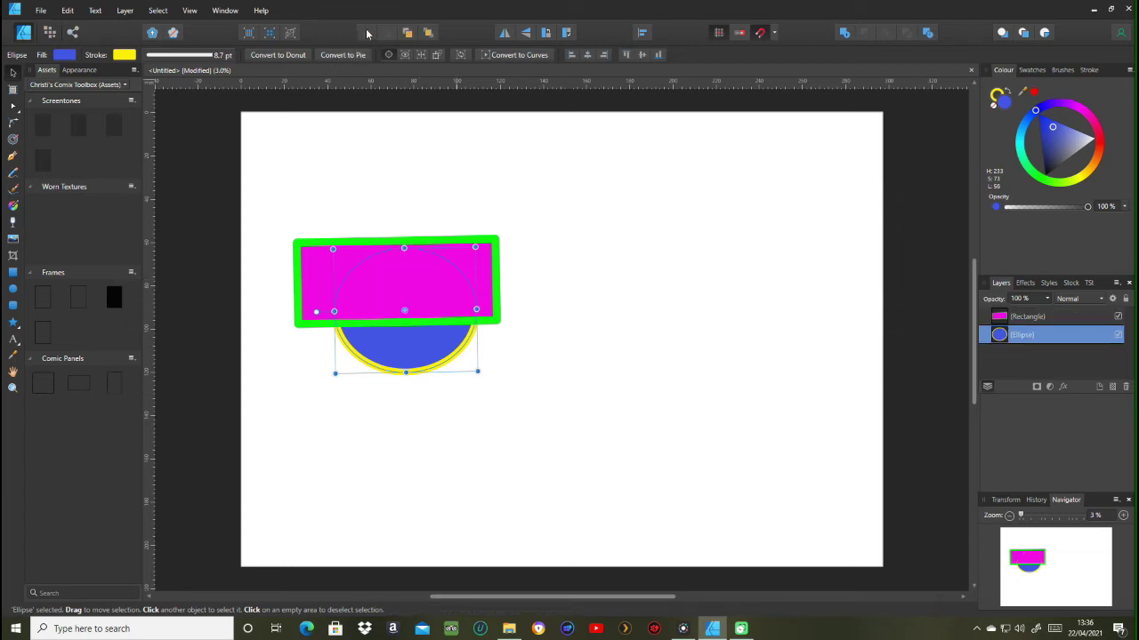
pyautogui.click(411, 34)
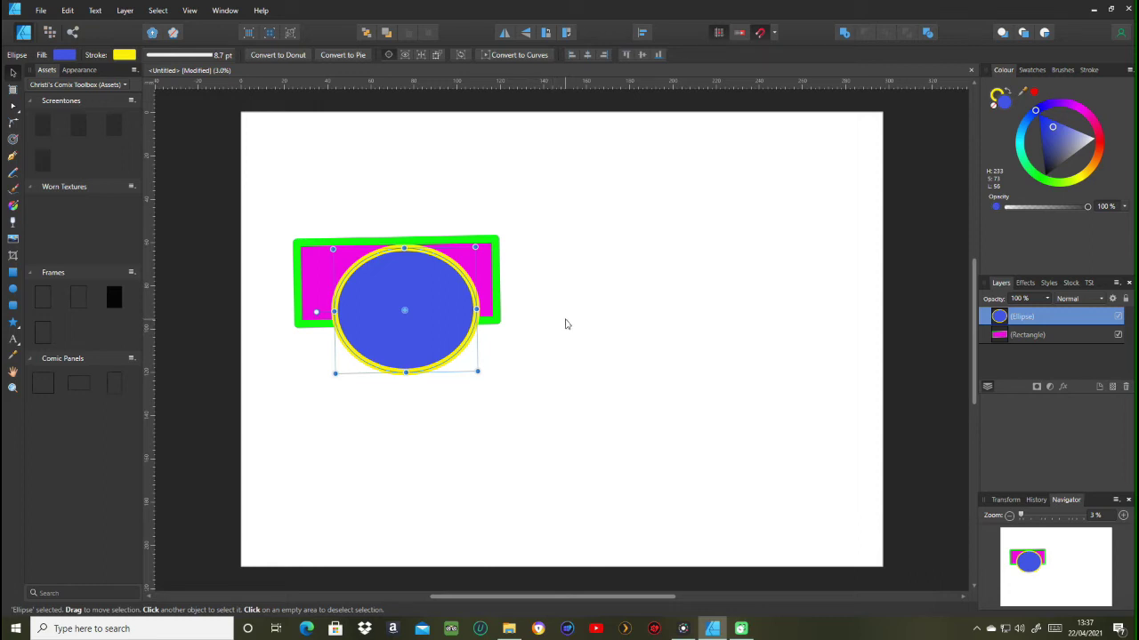
pyautogui.moveTo(485, 270)
pyautogui.mouseDown()
pyautogui.moveTo(522, 263)
pyautogui.moveTo(500, 258)
pyautogui.mouseUp()
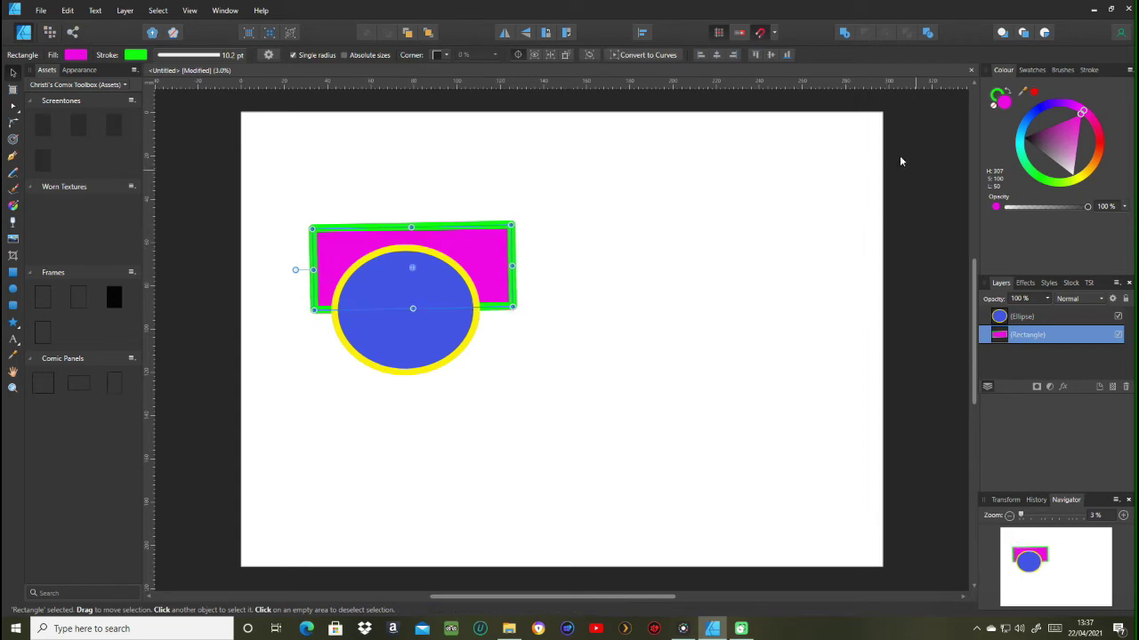
pyautogui.moveTo(489, 247); pyautogui.dragTo(484, 260)
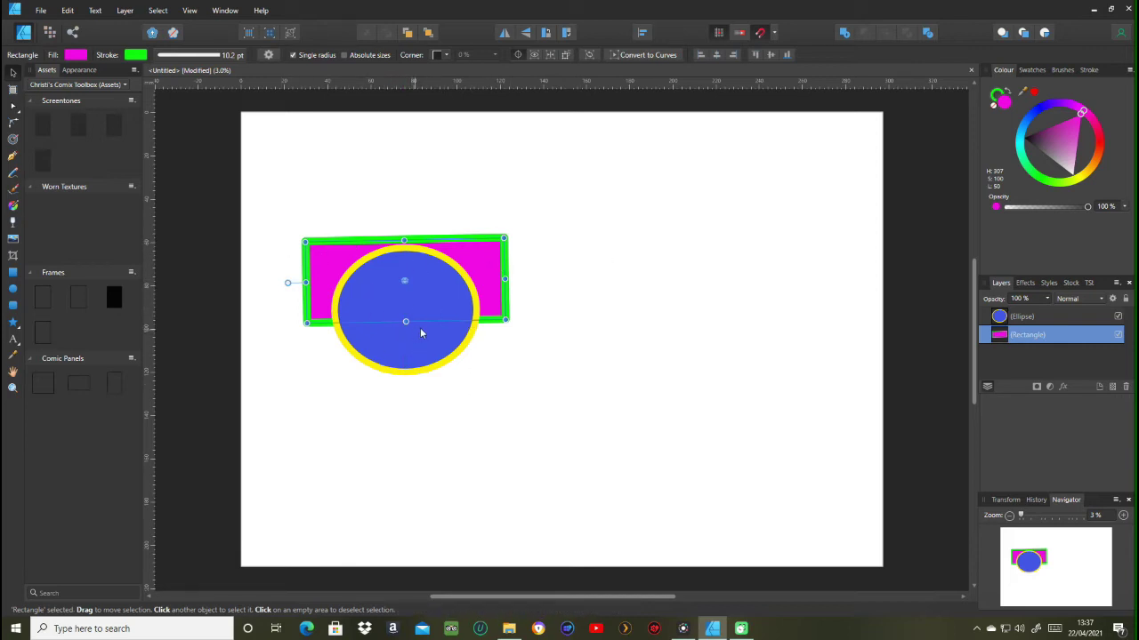
# Step: Marquee-select the rectangle and ellipse and group them
pyautogui.click(249, 250)
pyautogui.moveTo(249, 250); pyautogui.dragTo(644, 433)
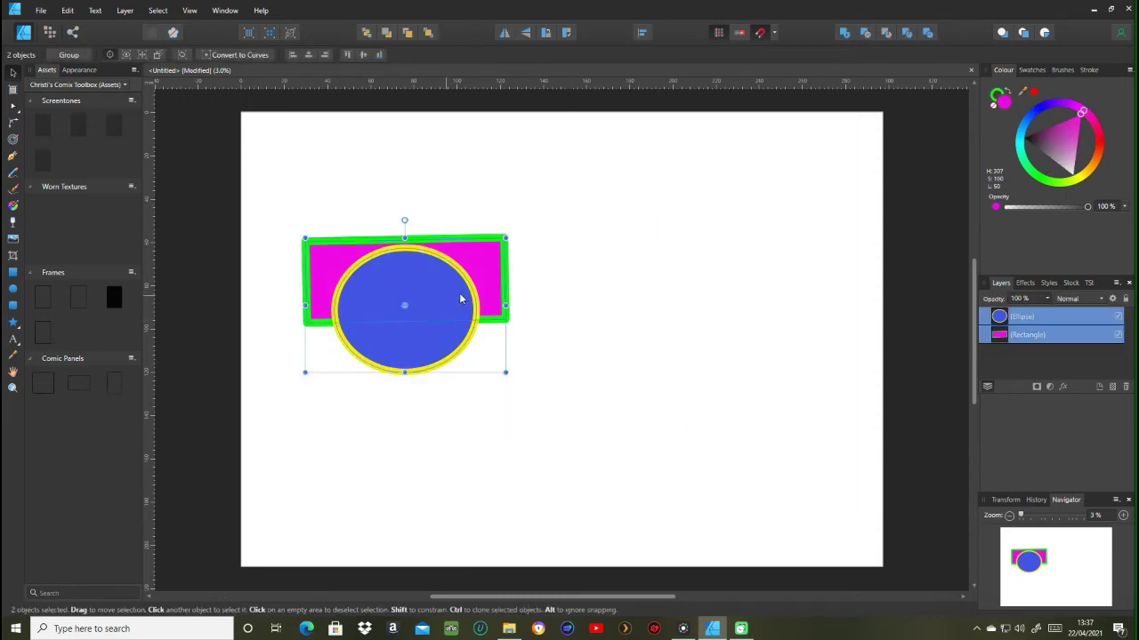
pyautogui.rightClick(461, 321)
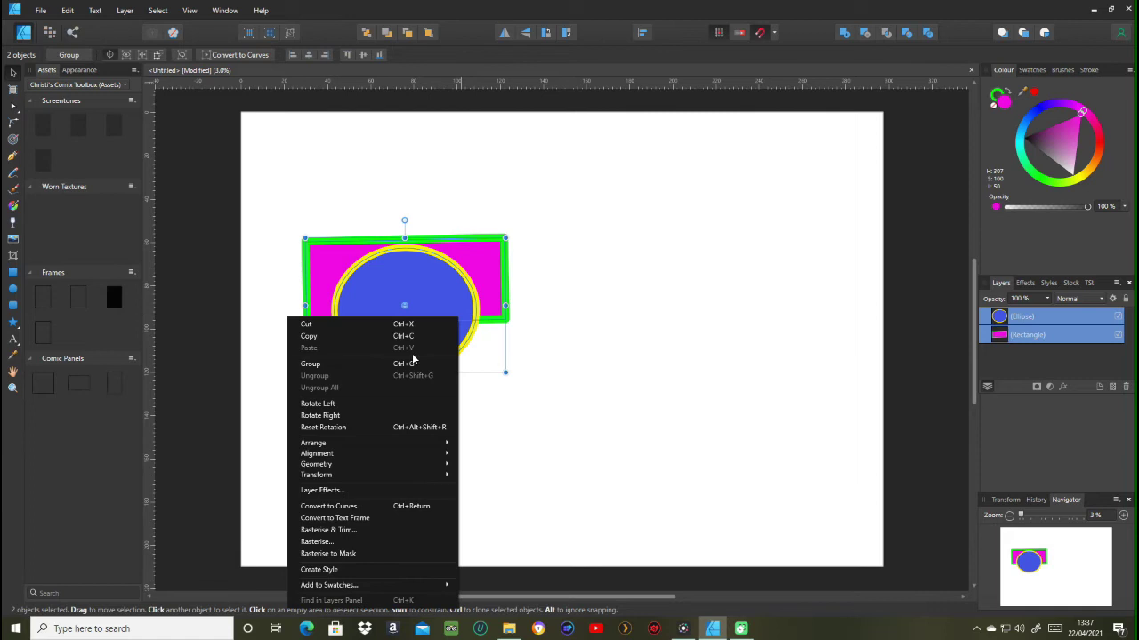
pyautogui.click(374, 363)
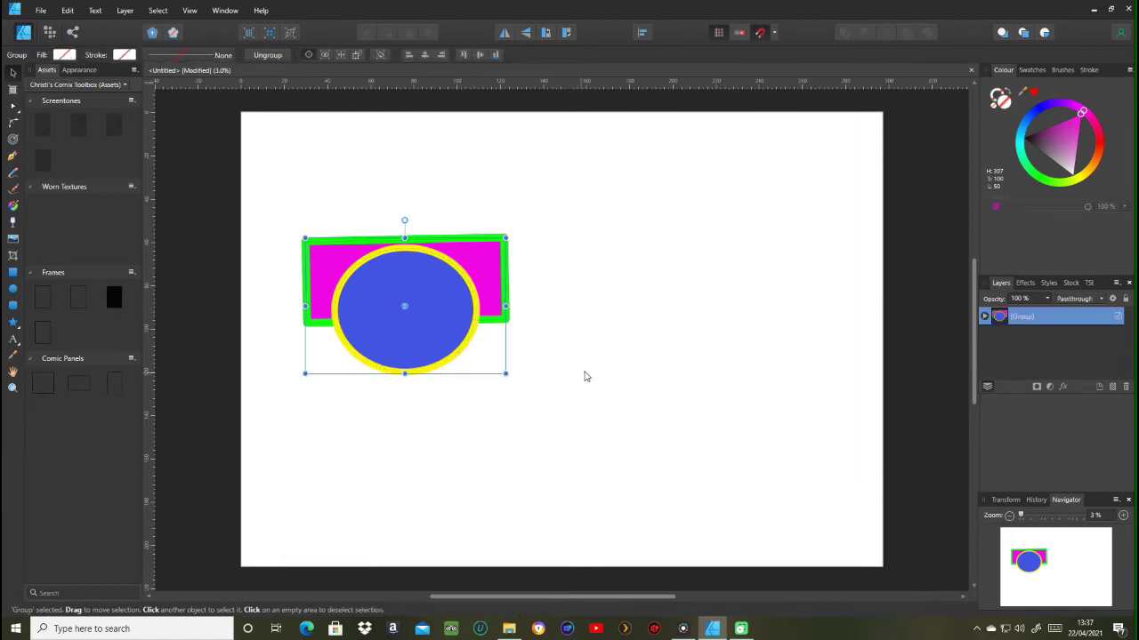
# Step: Move the group, then select the Ellipse layer inside it and nudge it slightly lower
pyautogui.moveTo(418, 300); pyautogui.dragTo(387, 350)
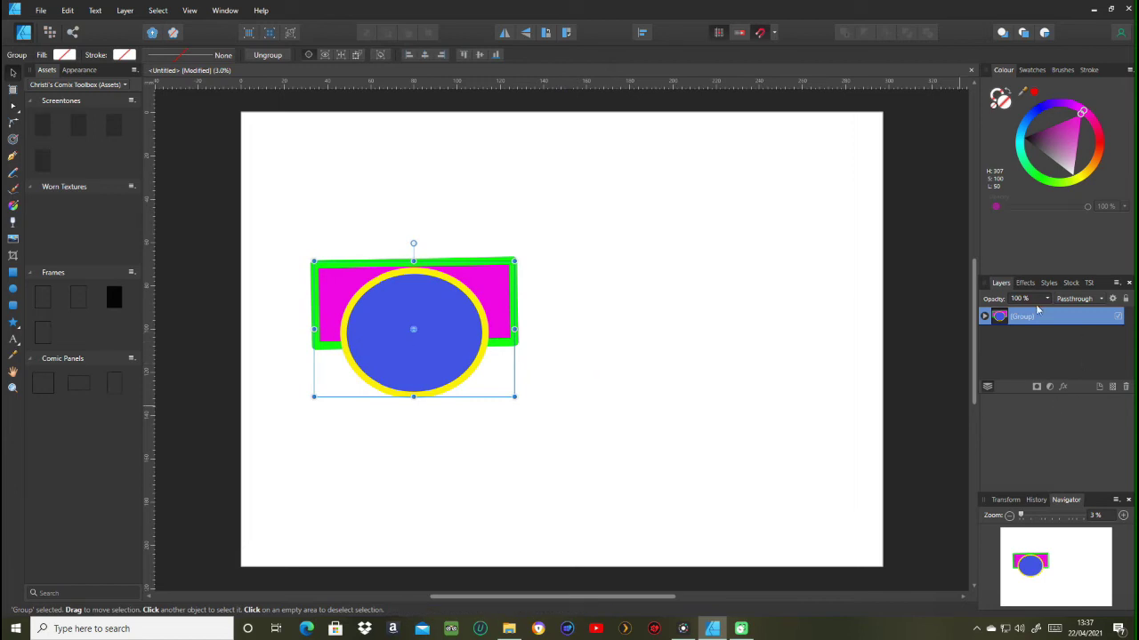
pyautogui.click(985, 316)
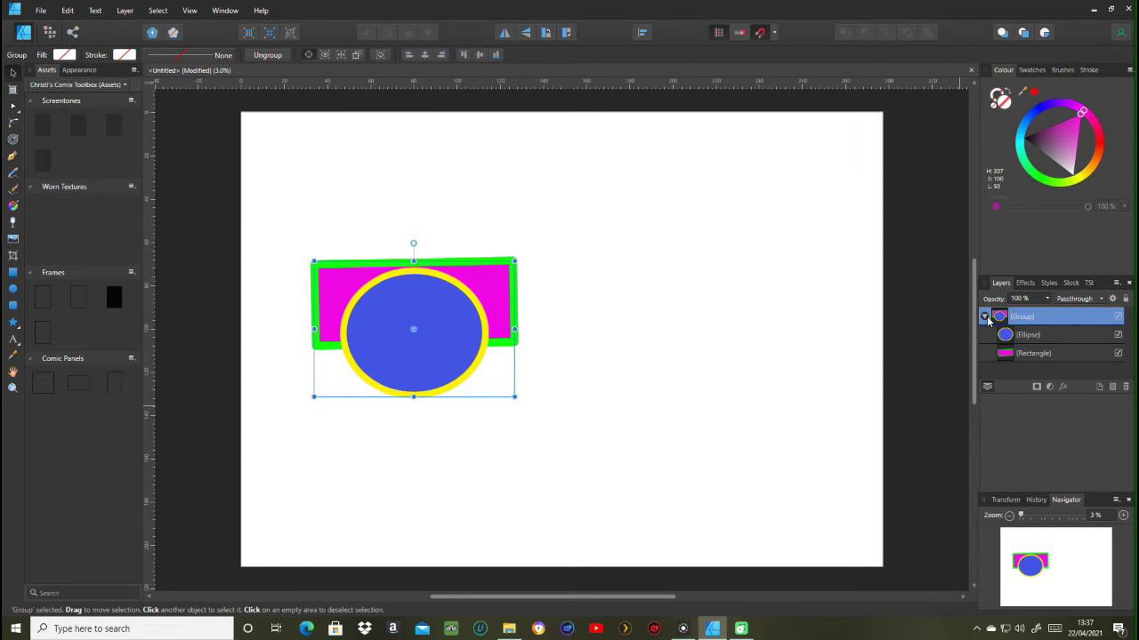
pyautogui.click(1041, 335)
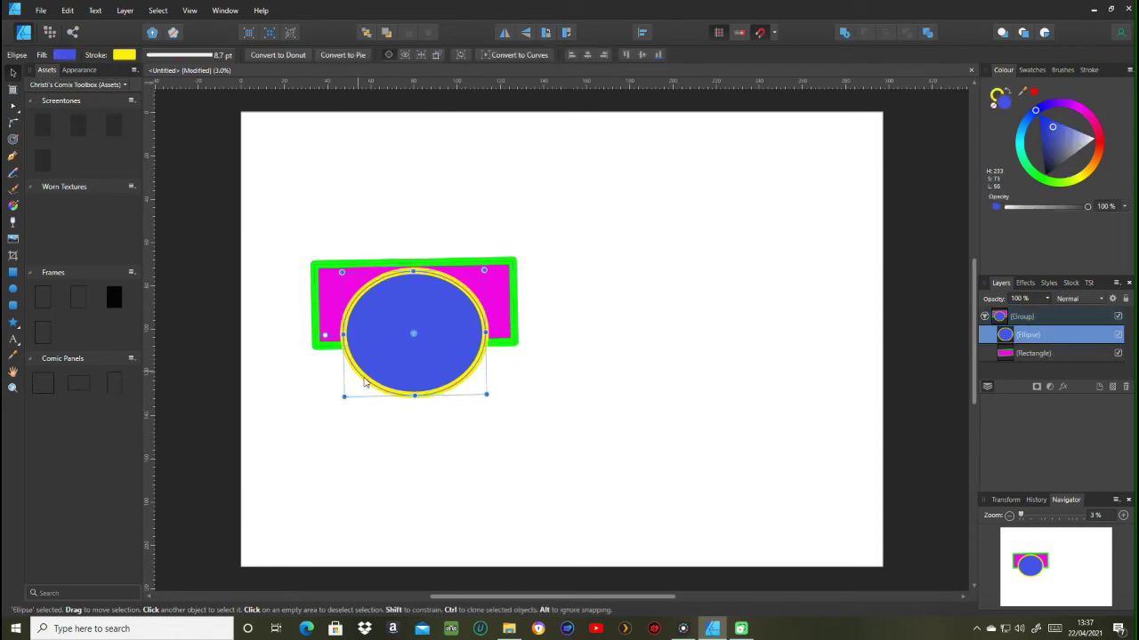
pyautogui.moveTo(445, 378); pyautogui.dragTo(410, 376)
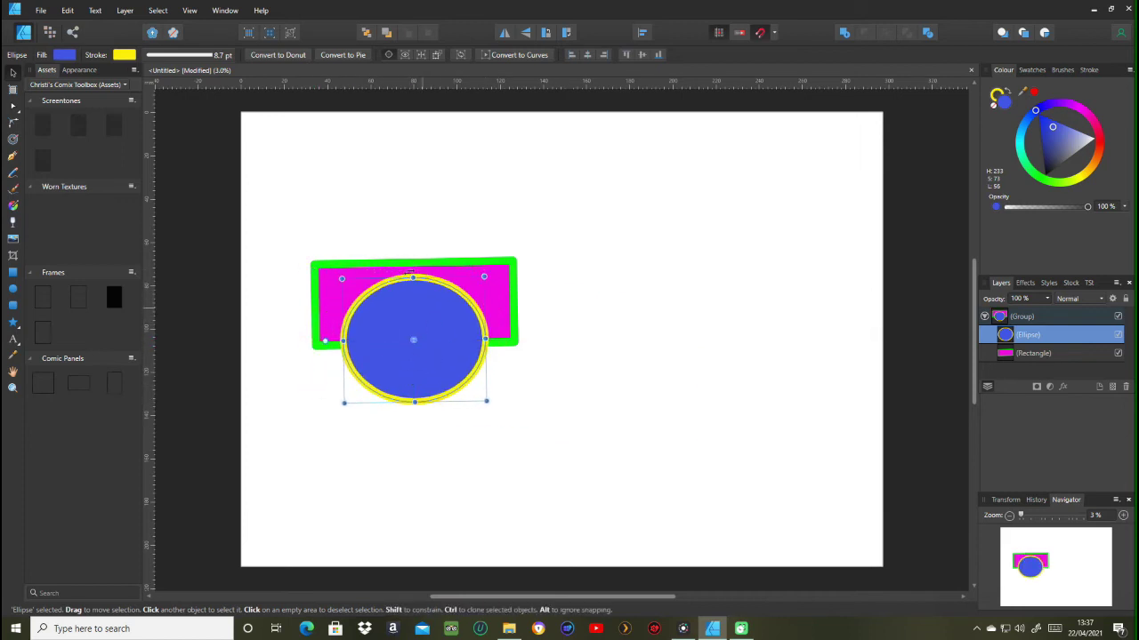
pyautogui.moveTo(1023, 344); pyautogui.dragTo(1047, 318)
pyautogui.click(1047, 318)
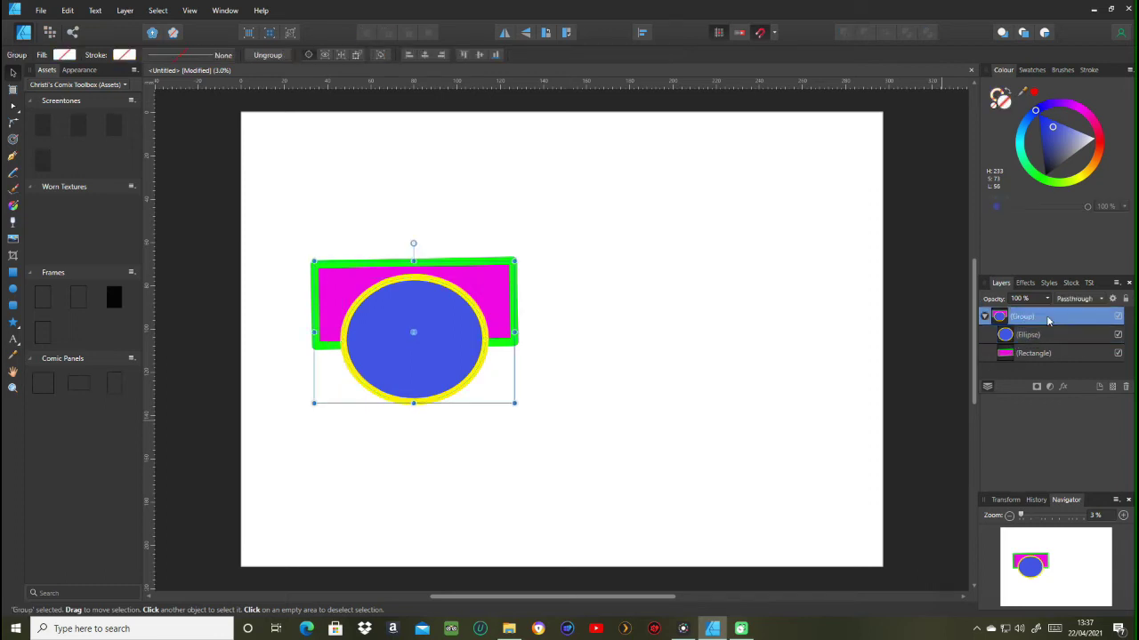
# Step: Drag the group up and to the right, then deselect
pyautogui.moveTo(412, 341)
pyautogui.mouseDown()
pyautogui.moveTo(658, 308)
pyautogui.moveTo(450, 324)
pyautogui.moveTo(789, 359)
pyautogui.moveTo(482, 325)
pyautogui.moveTo(487, 338)
pyautogui.mouseUp()
pyautogui.click(1018, 335)
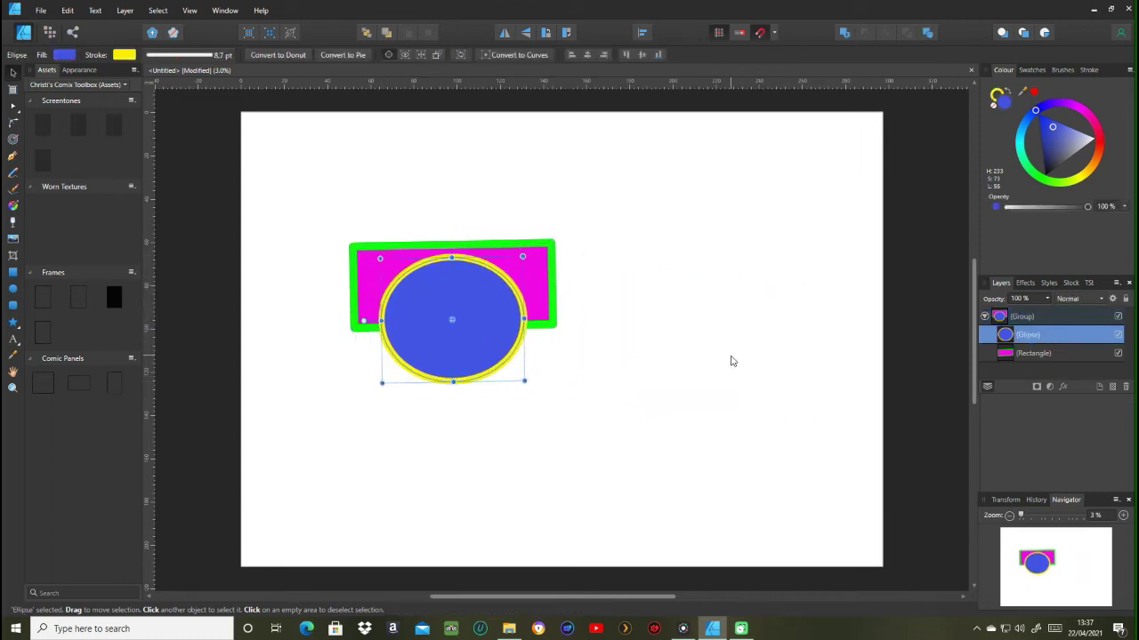
pyautogui.click(640, 145)
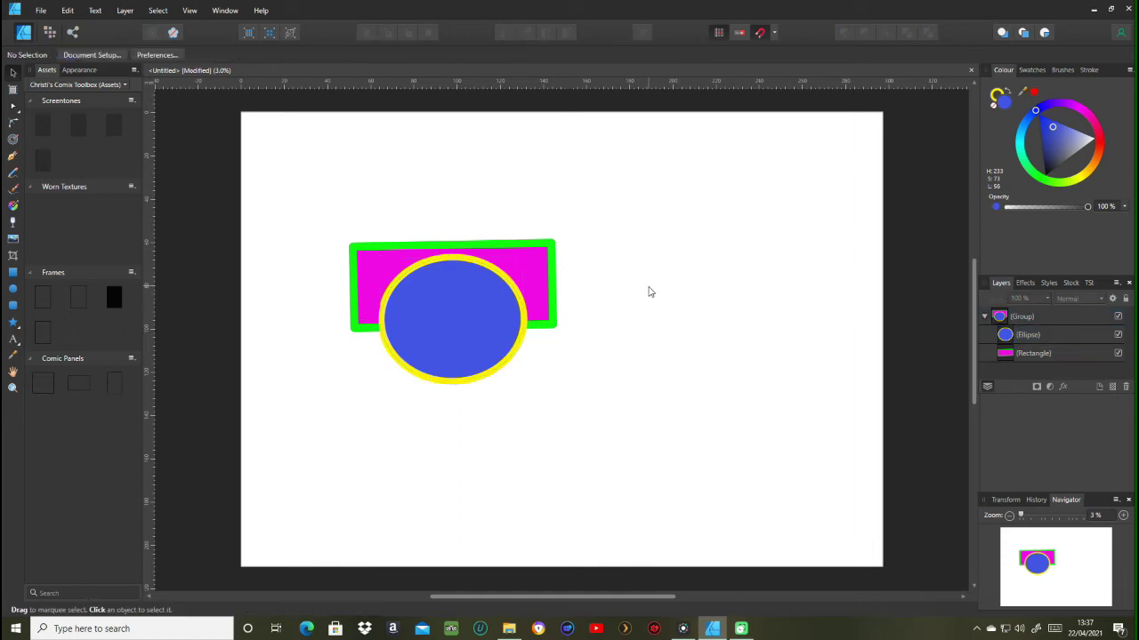
# Step: Select the group and ungroup it from the Group layer's context menu, then deselect
pyautogui.moveTo(283, 224); pyautogui.dragTo(721, 427)
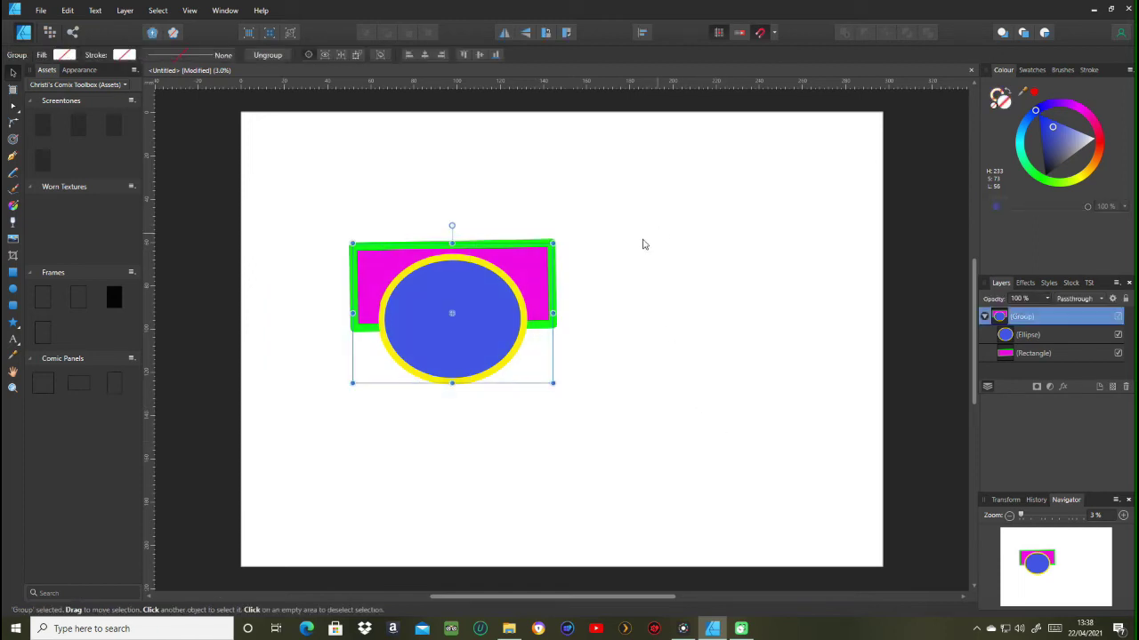
pyautogui.rightClick(1057, 317)
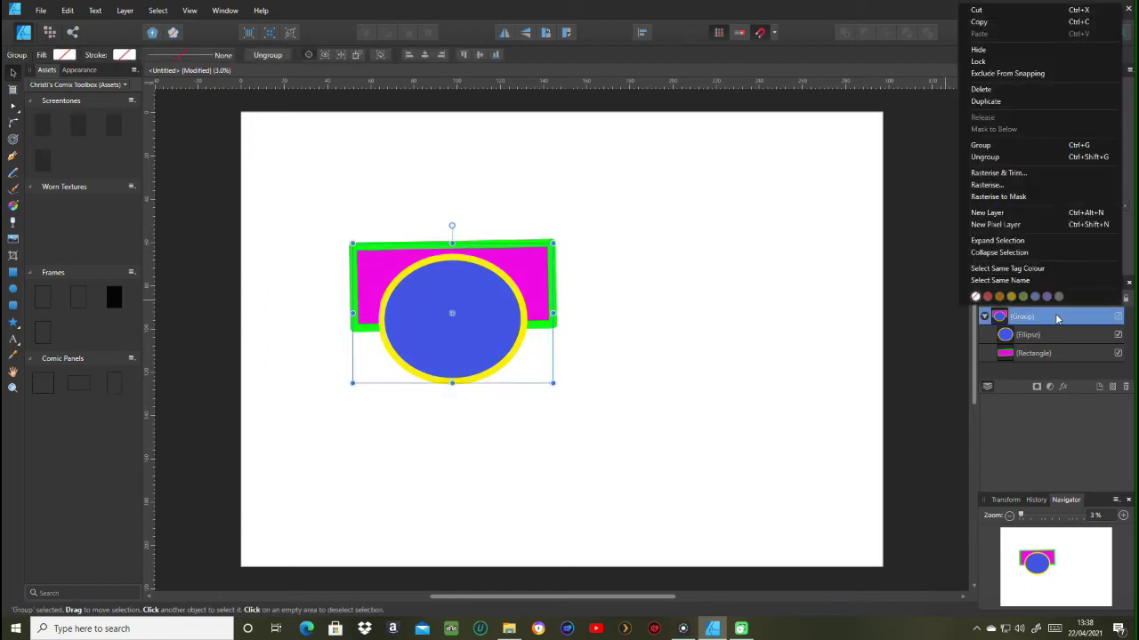
pyautogui.click(1007, 157)
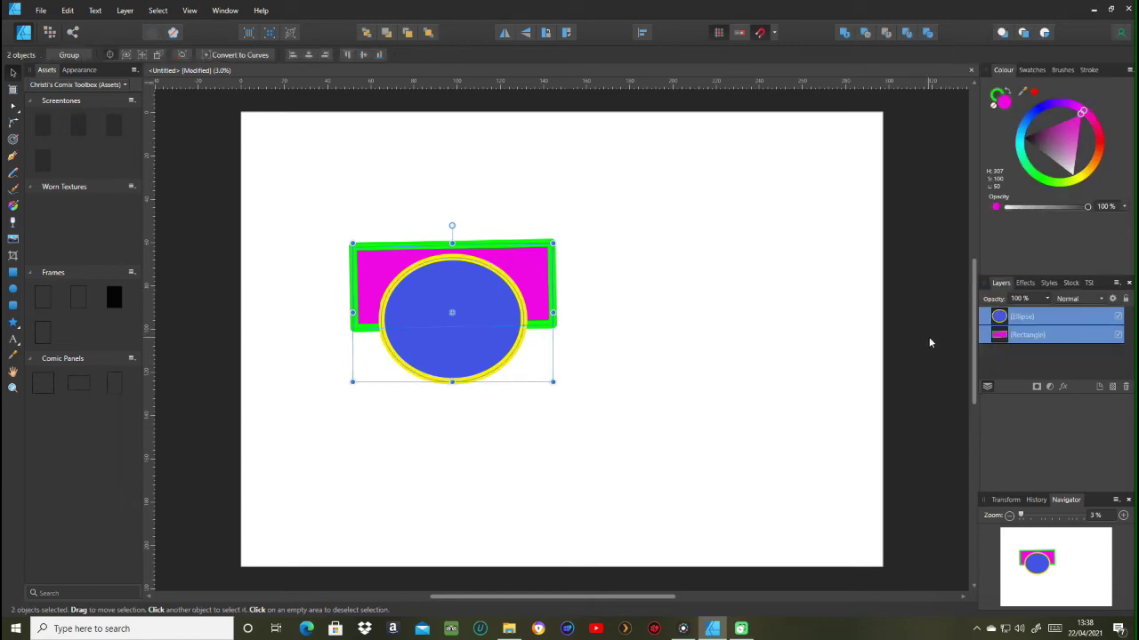
pyautogui.rightClick(495, 301)
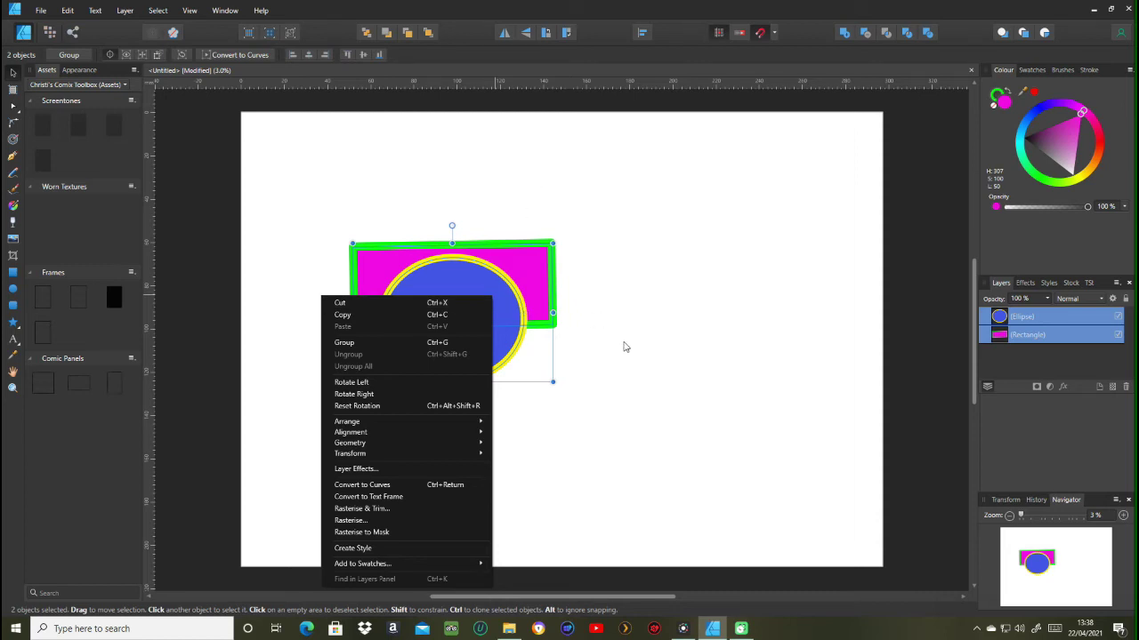
pyautogui.click(660, 361)
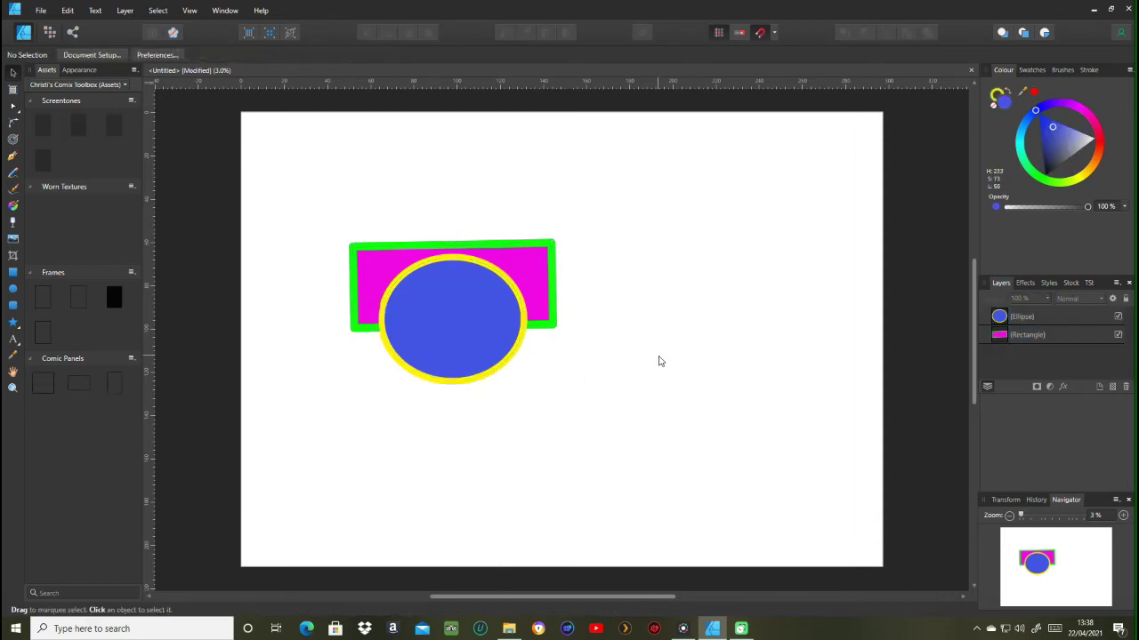
pyautogui.moveTo(310, 170); pyautogui.dragTo(675, 429)
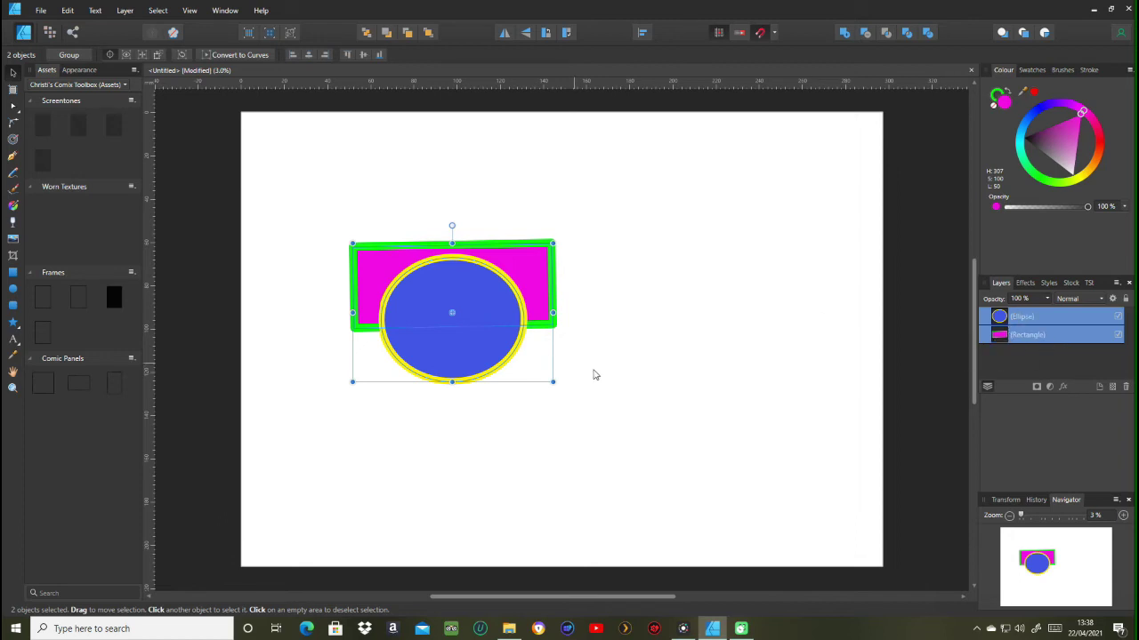
pyautogui.click(844, 34)
pyautogui.click(69, 11)
pyautogui.click(49, 24)
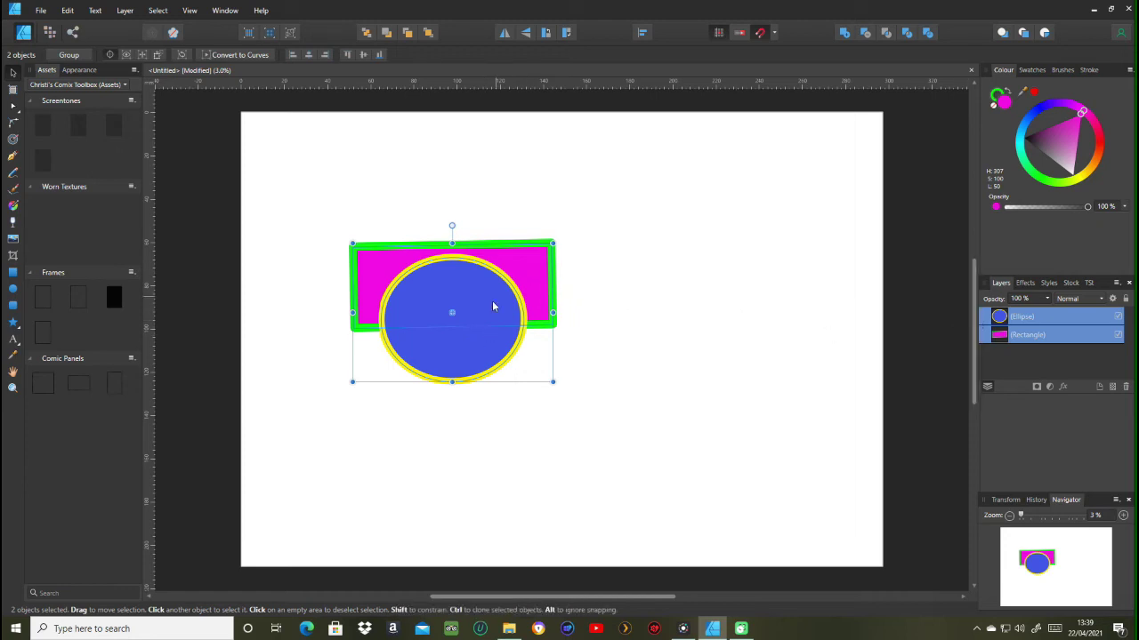
# Step: Send both selected shapes to the back with Arrange > Move to Back
pyautogui.rightClick(462, 334)
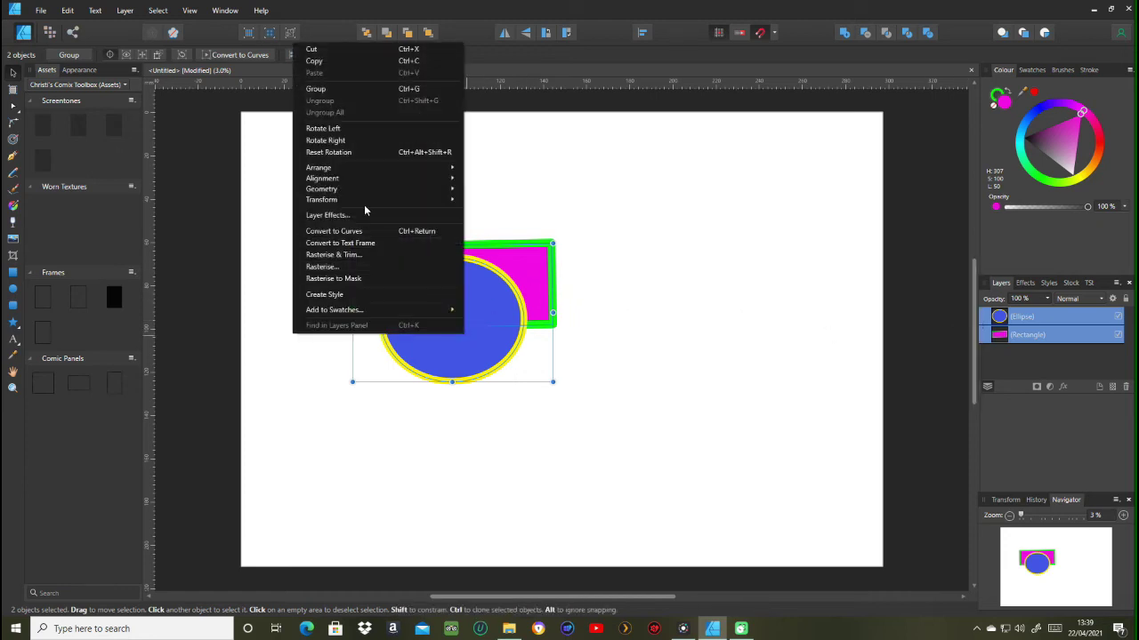
pyautogui.moveTo(364, 169)
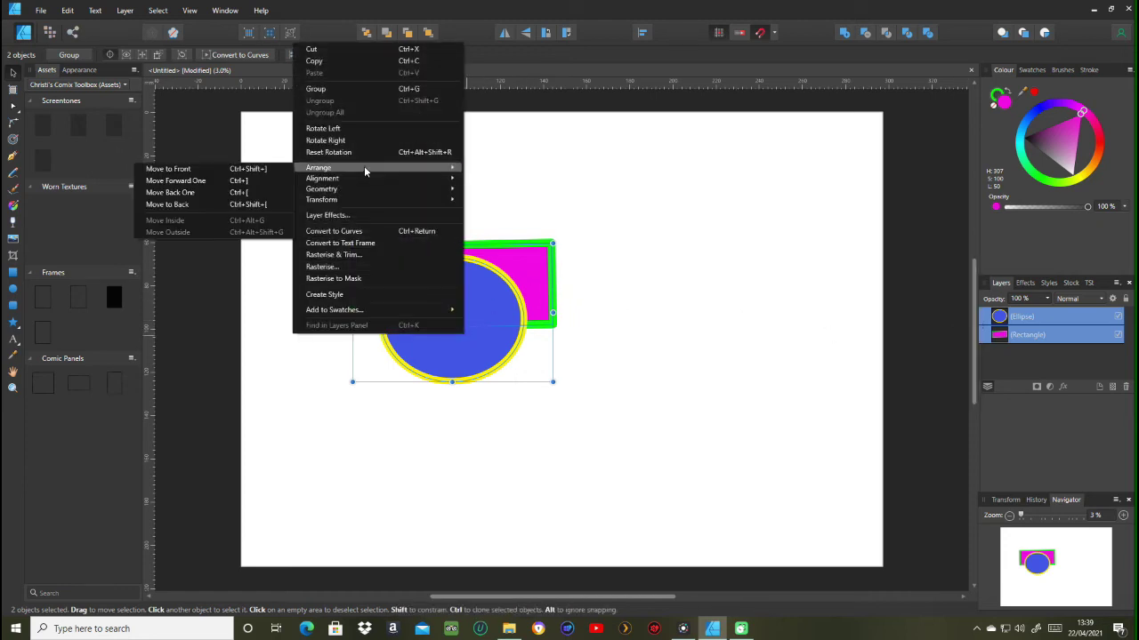
pyautogui.click(235, 207)
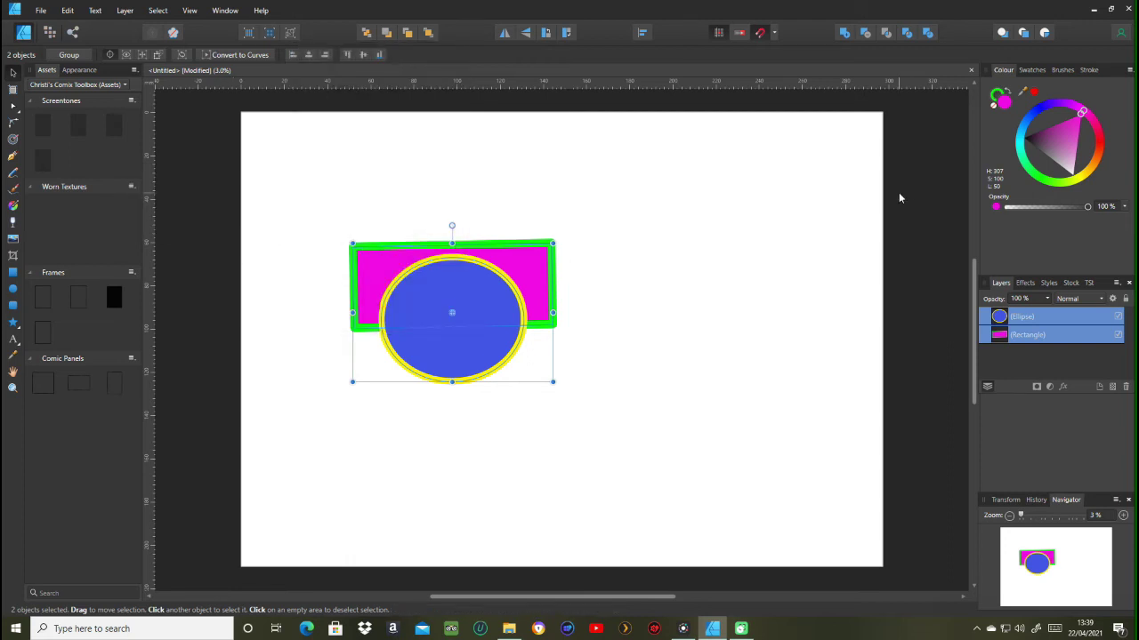
pyautogui.rightClick(501, 347)
pyautogui.click(872, 427)
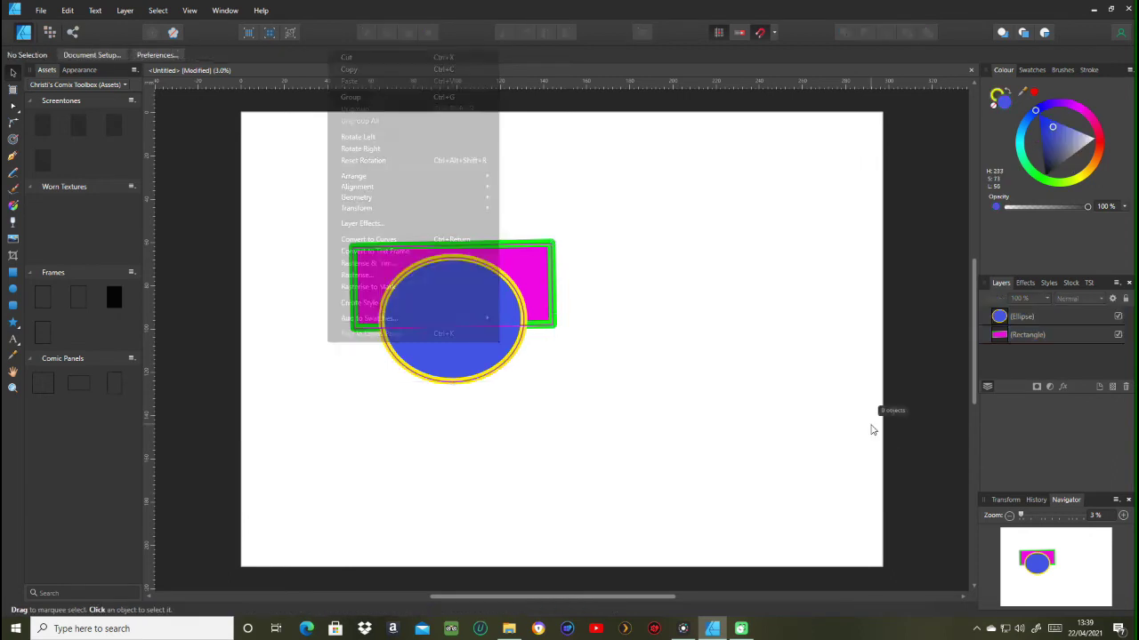
# Step: Move the ellipse behind the rectangle, then select both and combine them into one shape
pyautogui.click(445, 367)
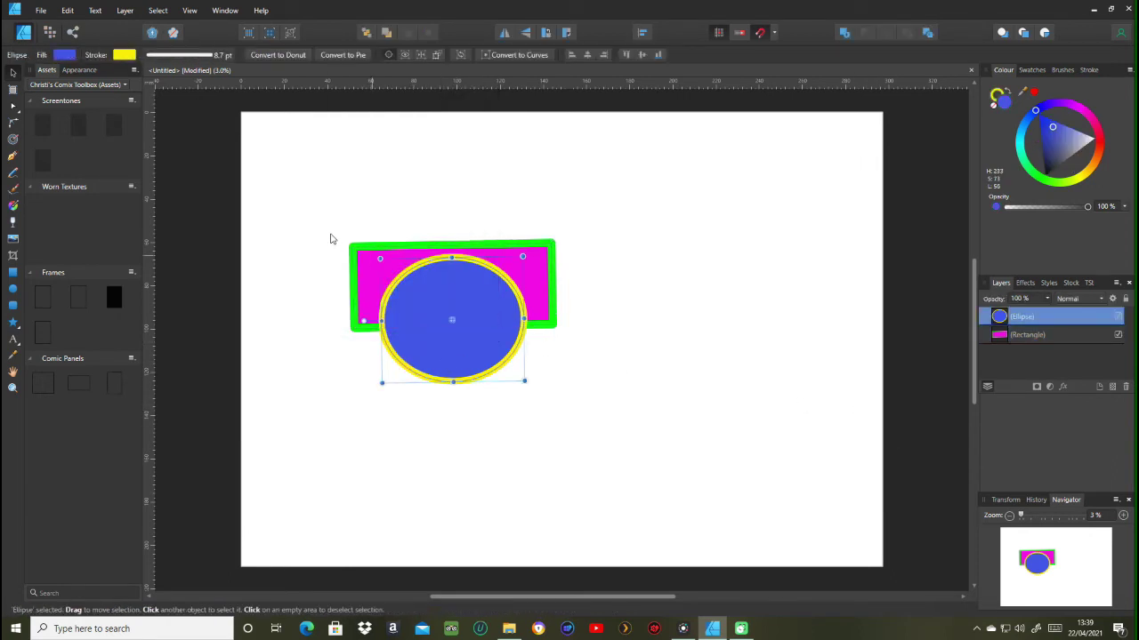
pyautogui.rightClick(485, 340)
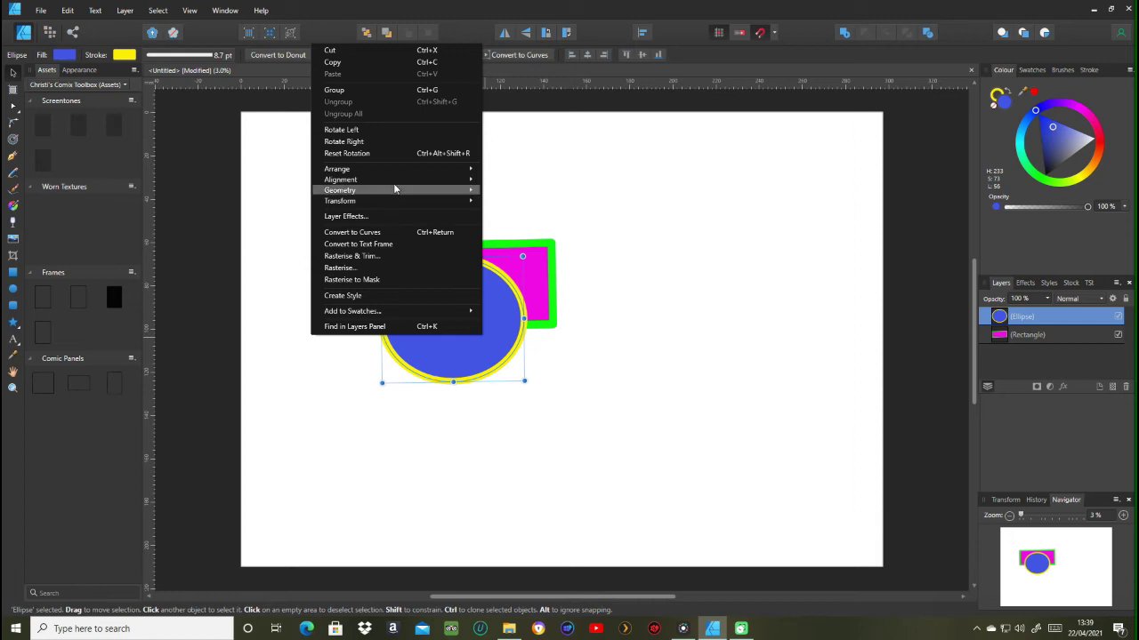
pyautogui.moveTo(405, 175)
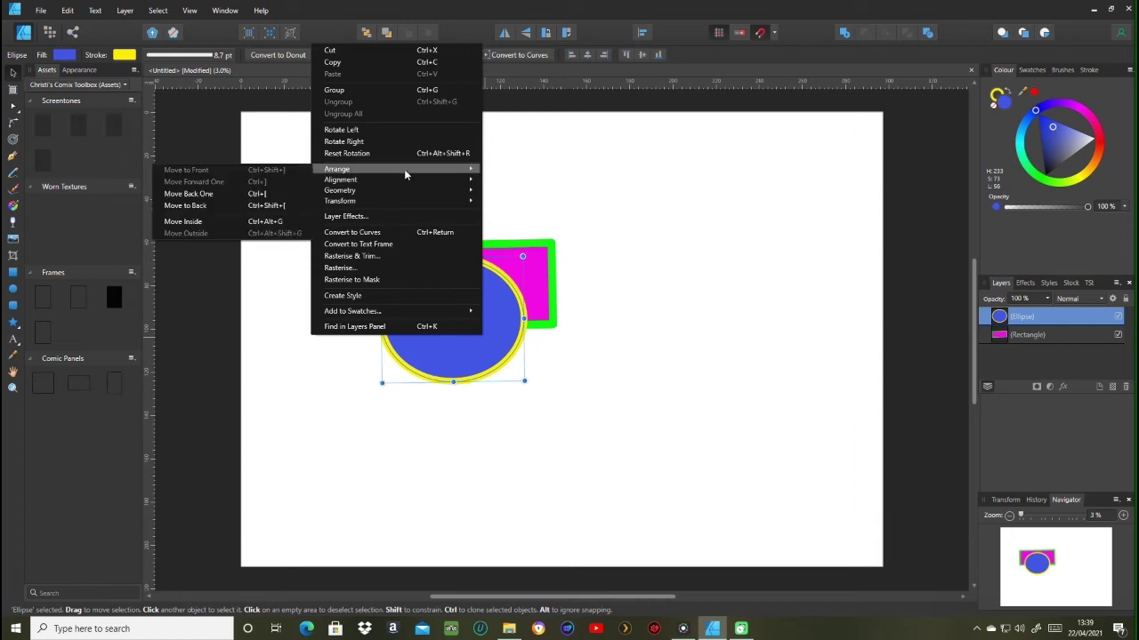
pyautogui.click(202, 208)
pyautogui.moveTo(287, 206); pyautogui.dragTo(660, 441)
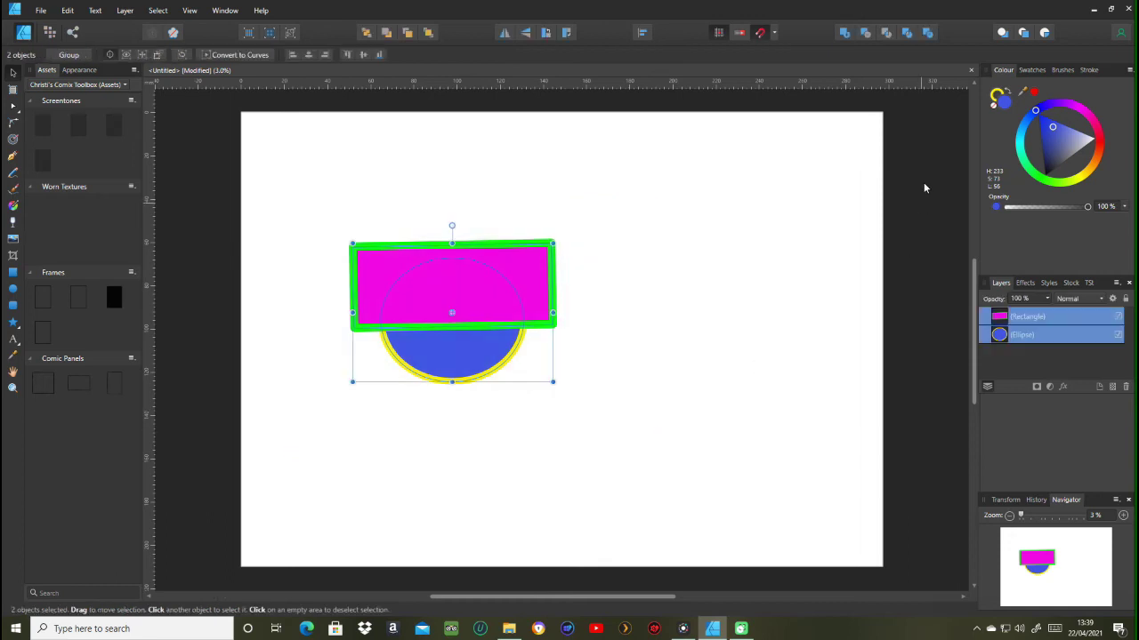
pyautogui.click(845, 33)
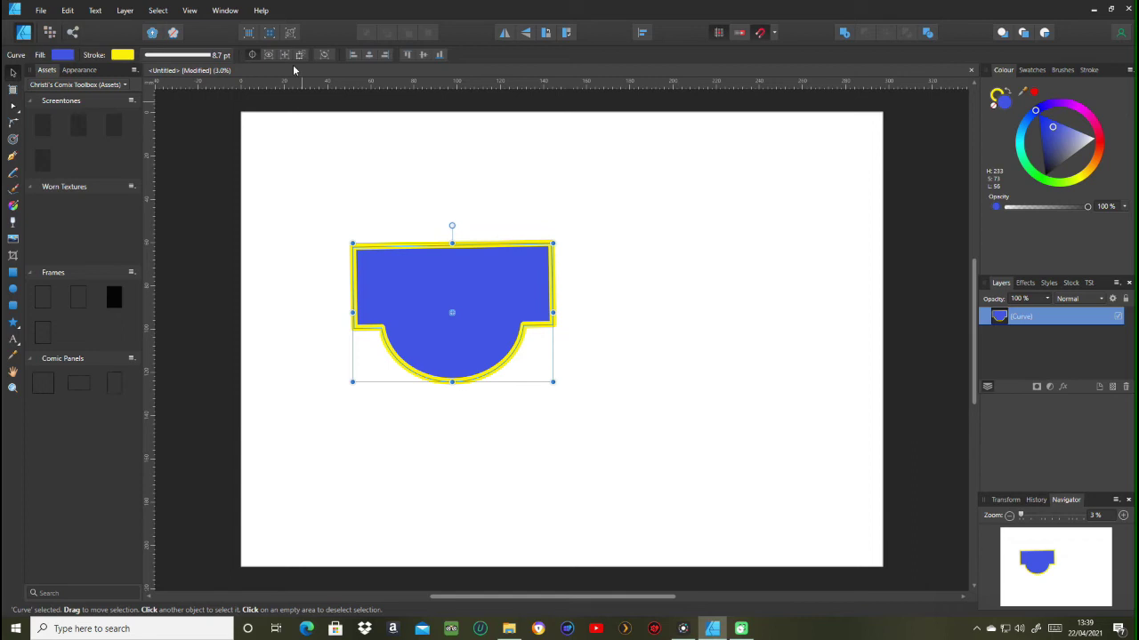
pyautogui.click(68, 11)
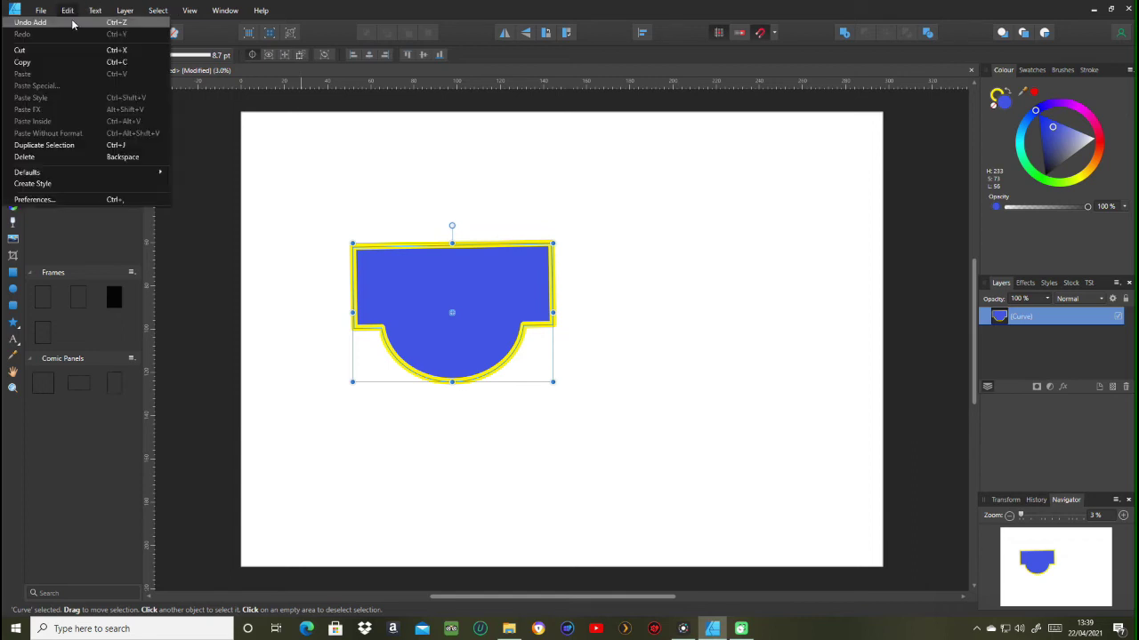
pyautogui.click(69, 22)
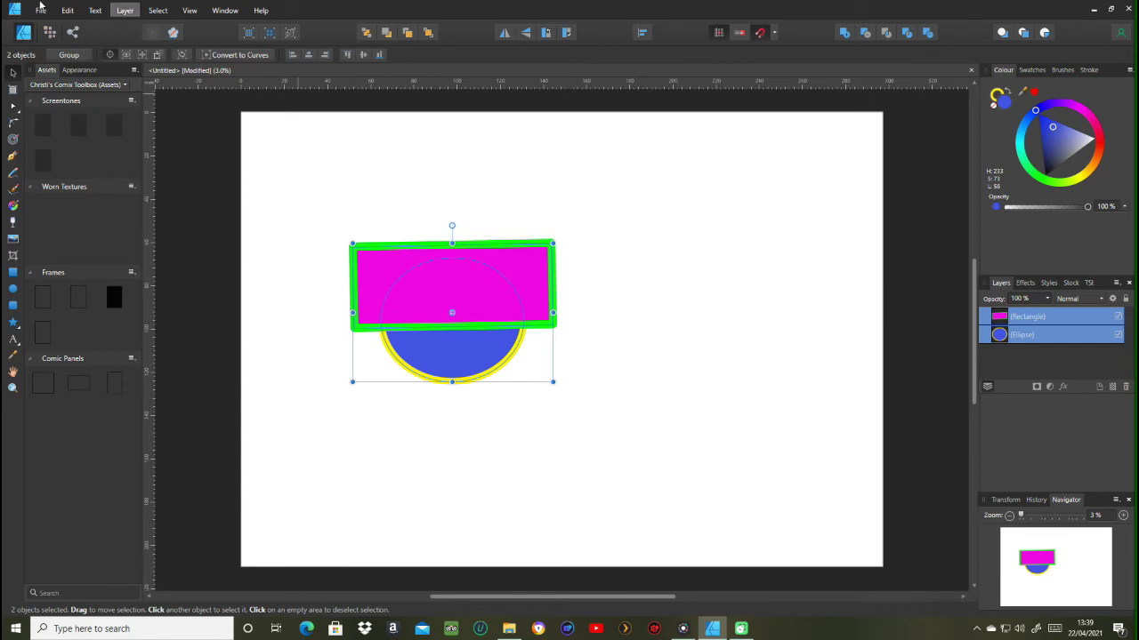
pyautogui.click(66, 11)
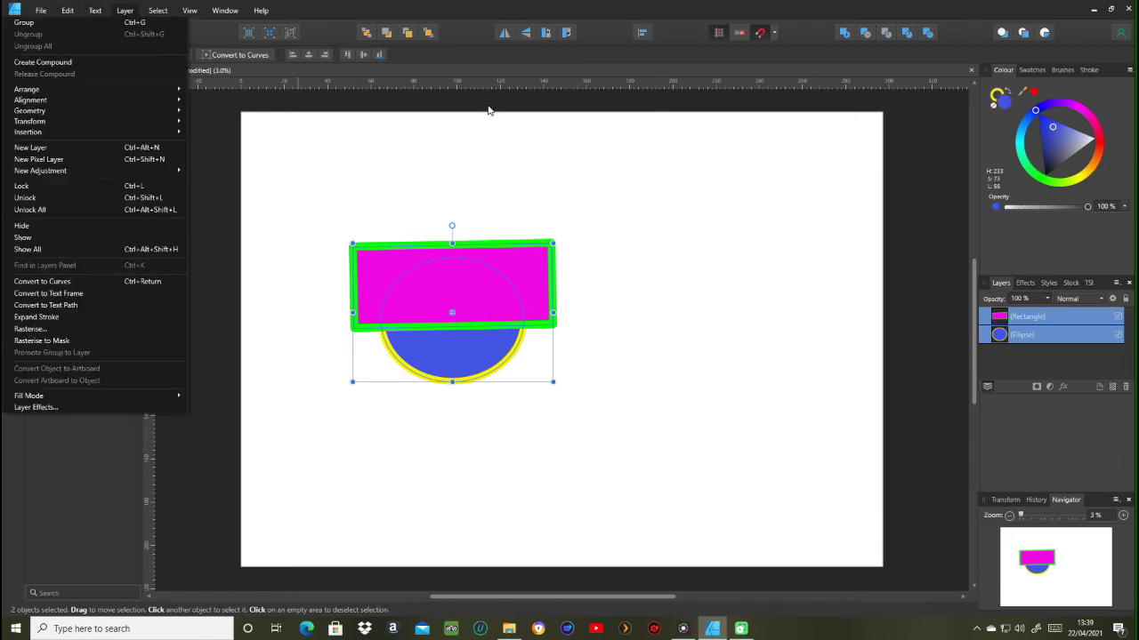
pyautogui.click(796, 284)
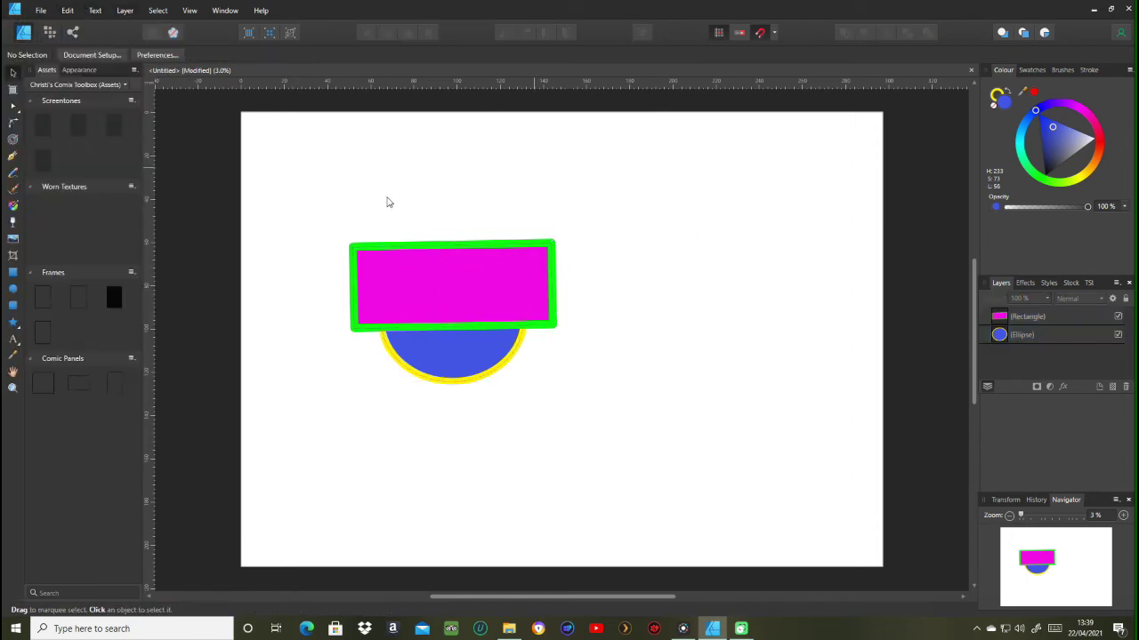
pyautogui.moveTo(314, 211); pyautogui.dragTo(635, 454)
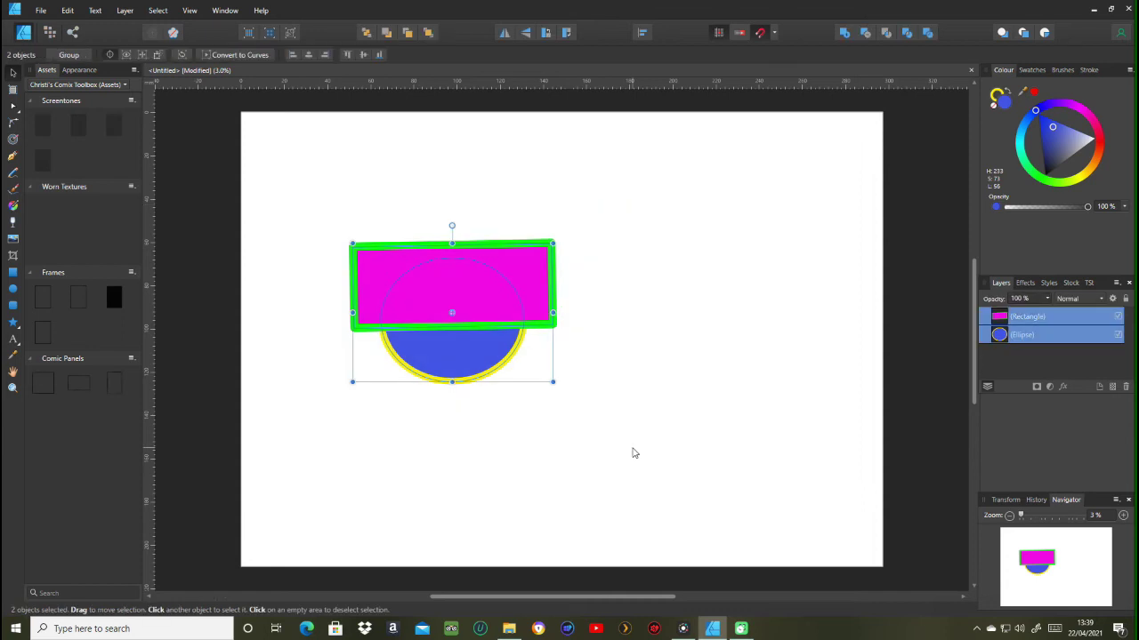
pyautogui.click(844, 34)
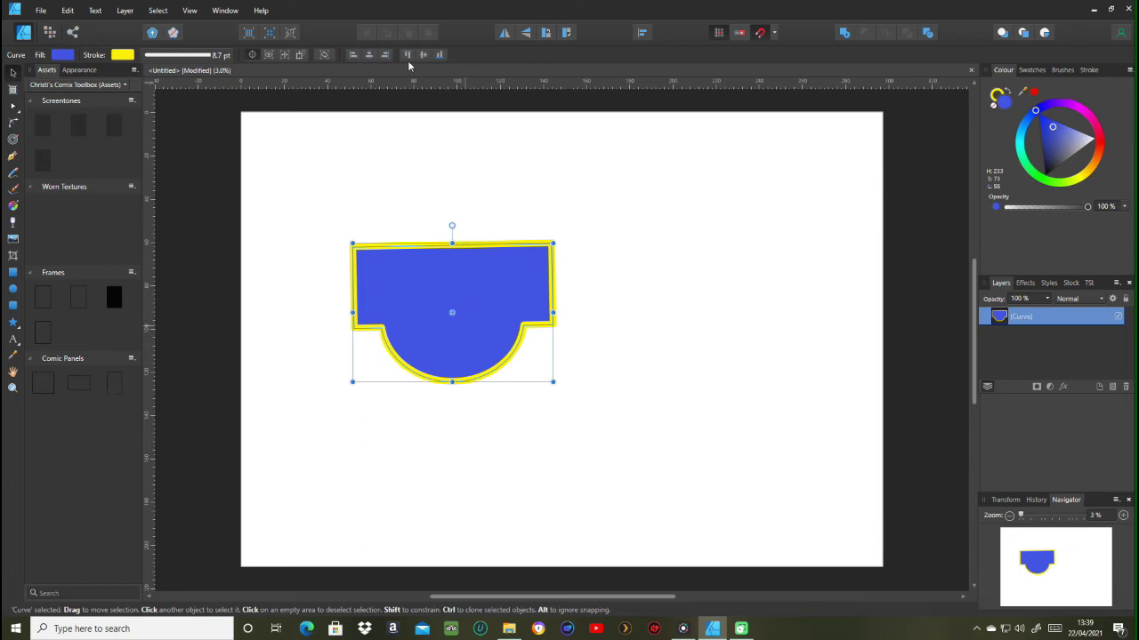
pyautogui.click(68, 12)
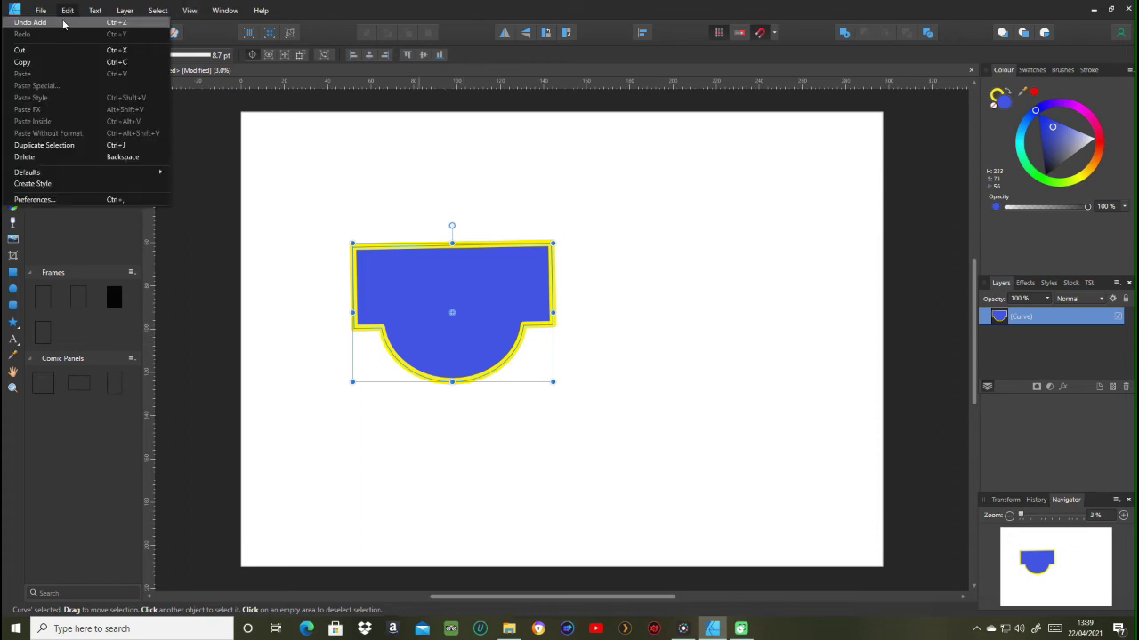
pyautogui.click(30, 22)
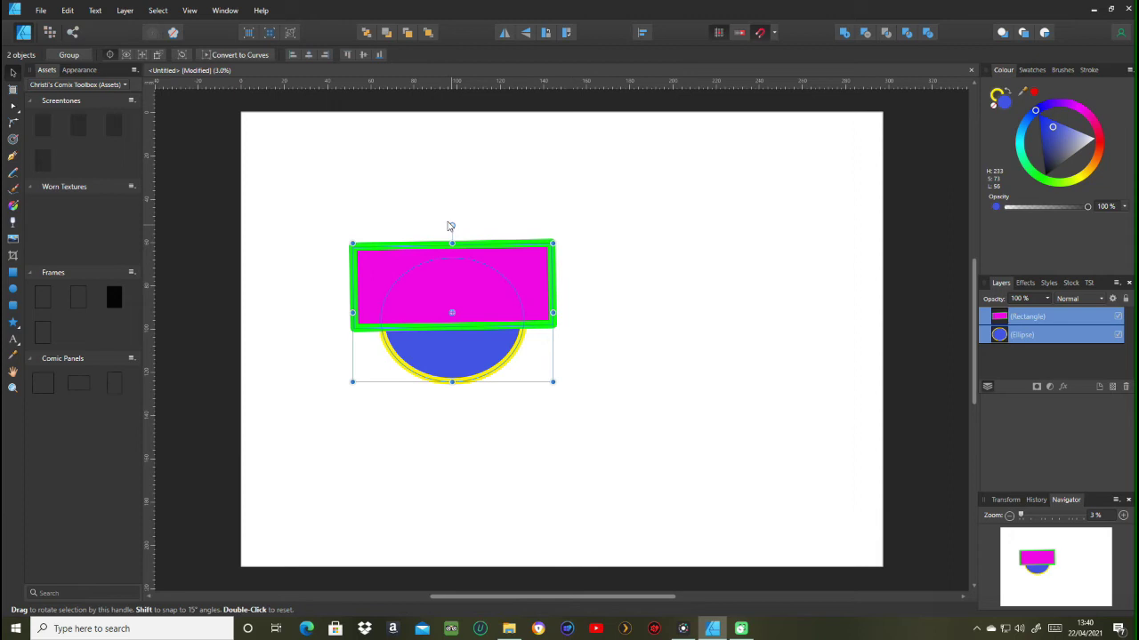
pyautogui.click(712, 312)
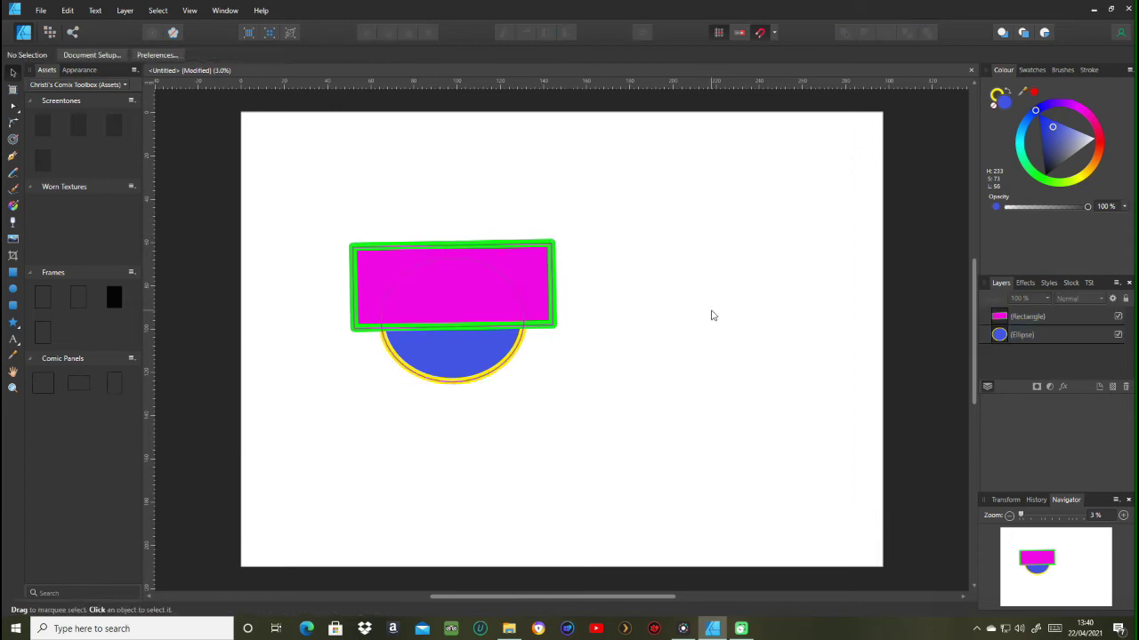
# Step: Select the magenta rectangle and rotate it about 90° to stand upright
pyautogui.click(453, 272)
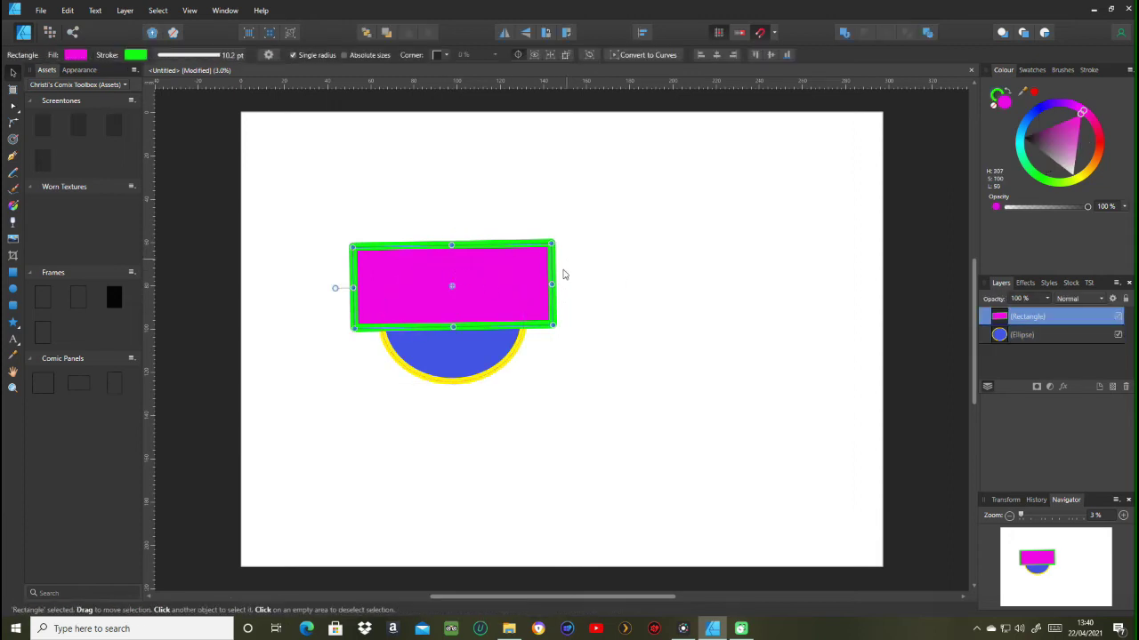
pyautogui.click(334, 289)
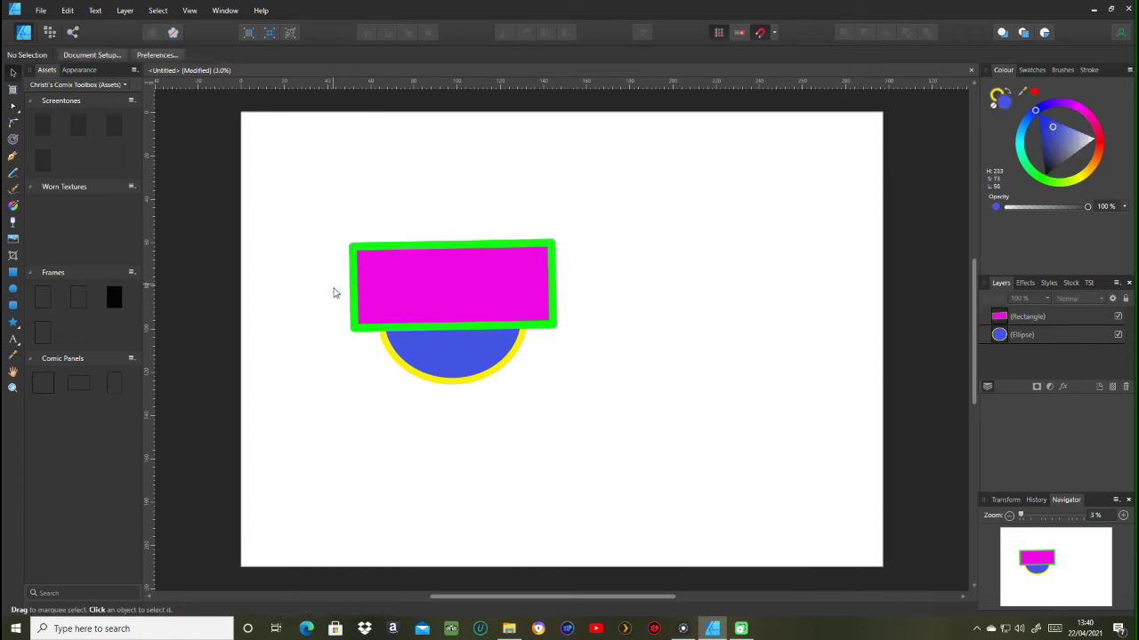
pyautogui.click(372, 287)
pyautogui.moveTo(334, 289); pyautogui.dragTo(449, 403)
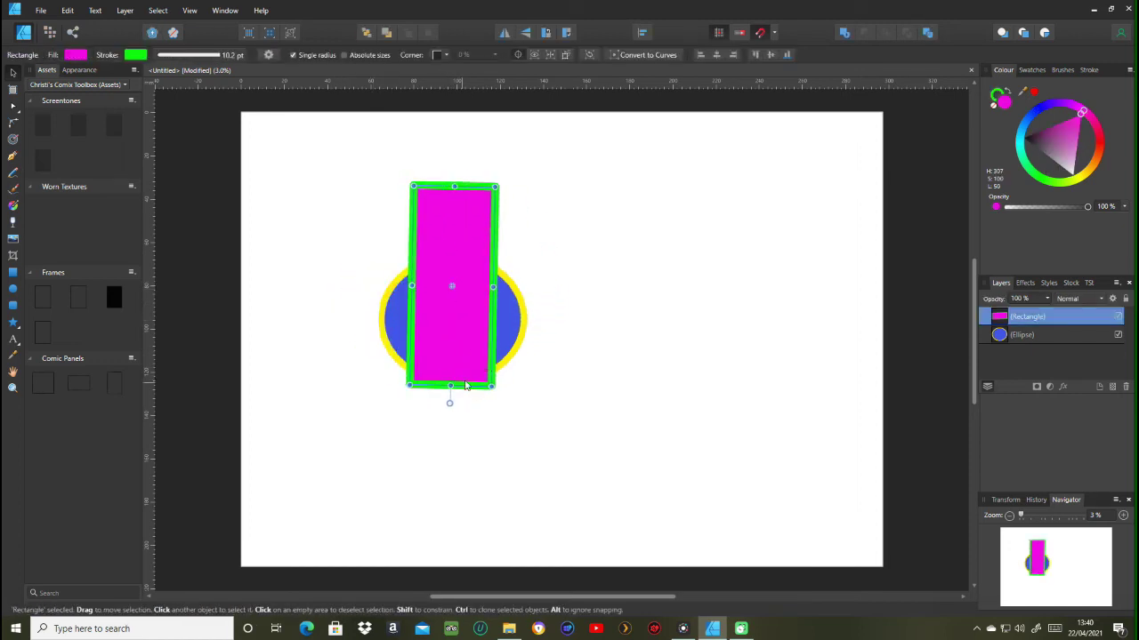
# Step: Raise the upright rectangle above the ellipse and select both shapes
pyautogui.moveTo(454, 327); pyautogui.dragTo(459, 322)
pyautogui.moveTo(462, 298); pyautogui.dragTo(456, 281)
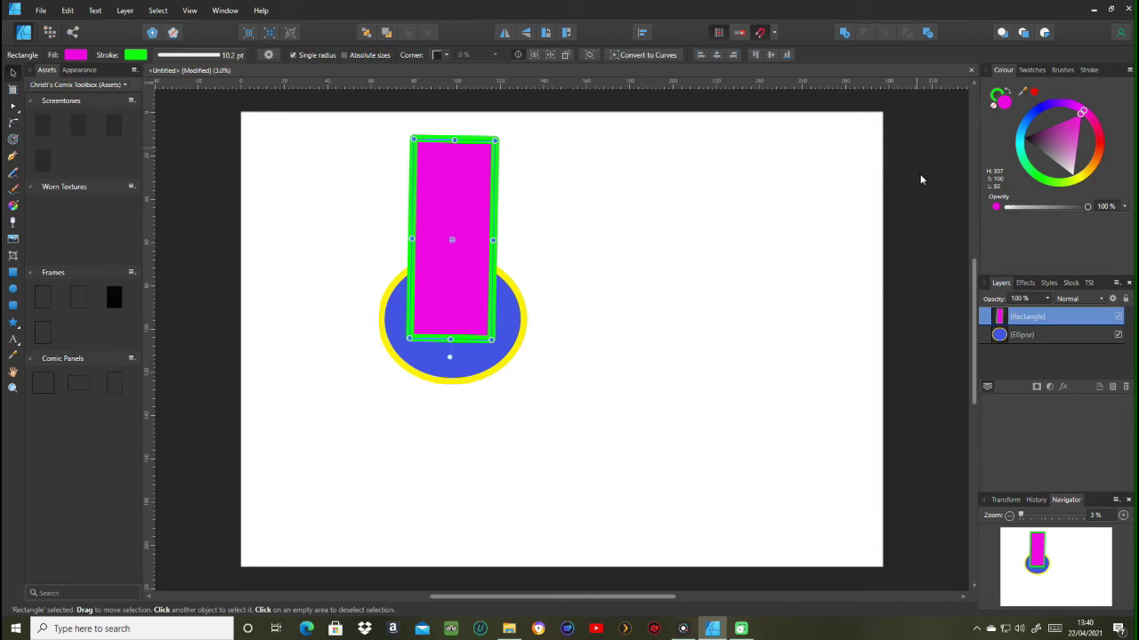
pyautogui.moveTo(323, 121); pyautogui.dragTo(622, 447)
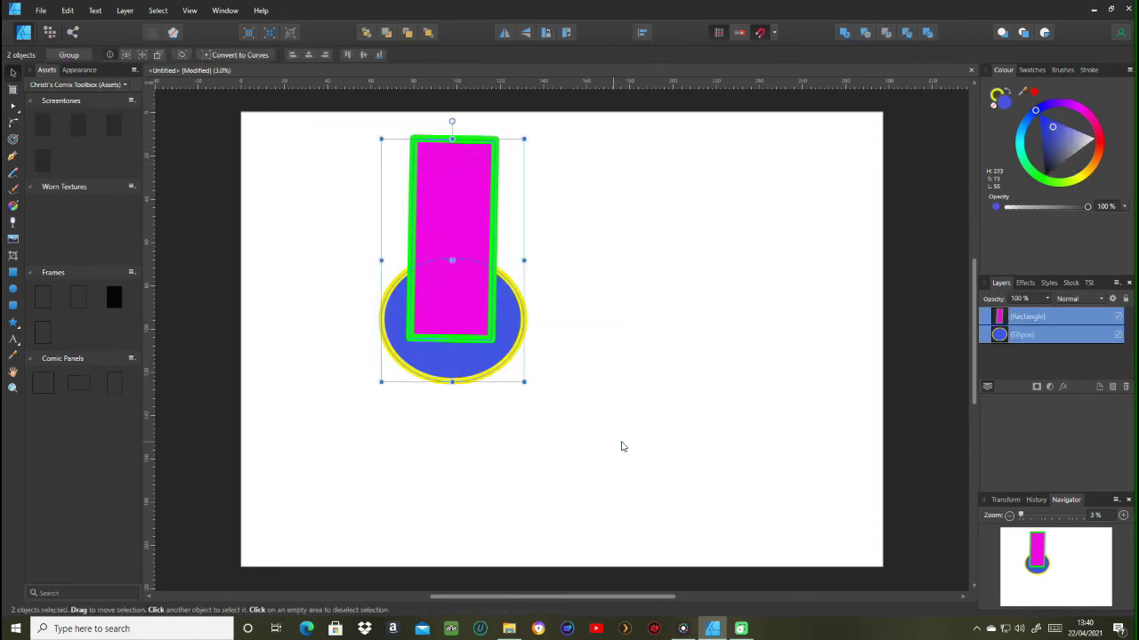
pyautogui.click(866, 34)
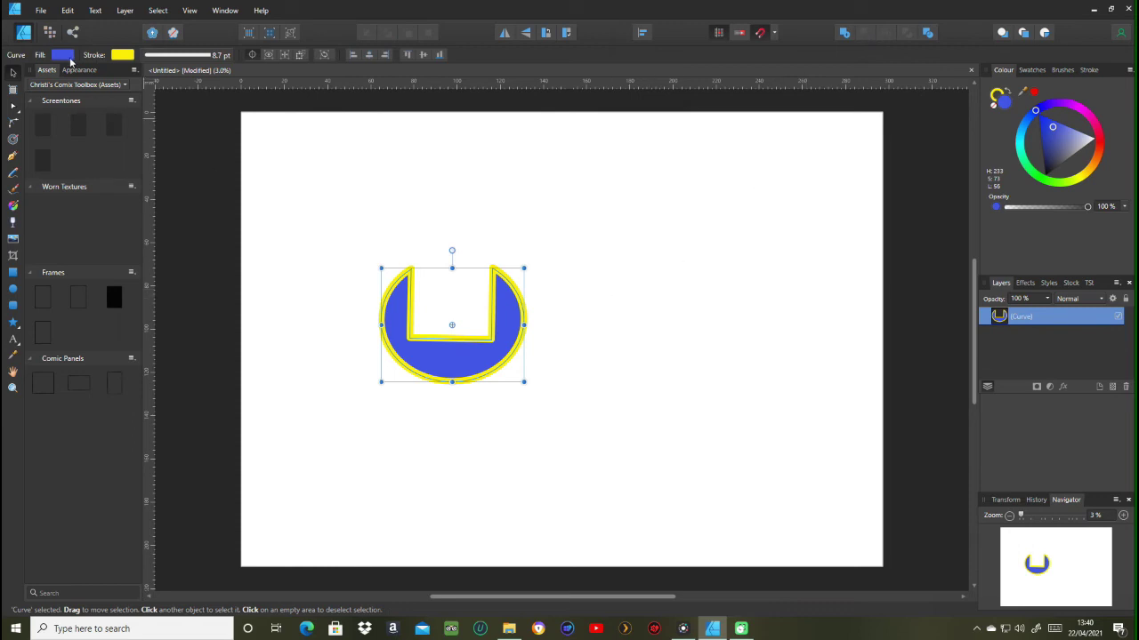
pyautogui.click(69, 11)
pyautogui.click(40, 22)
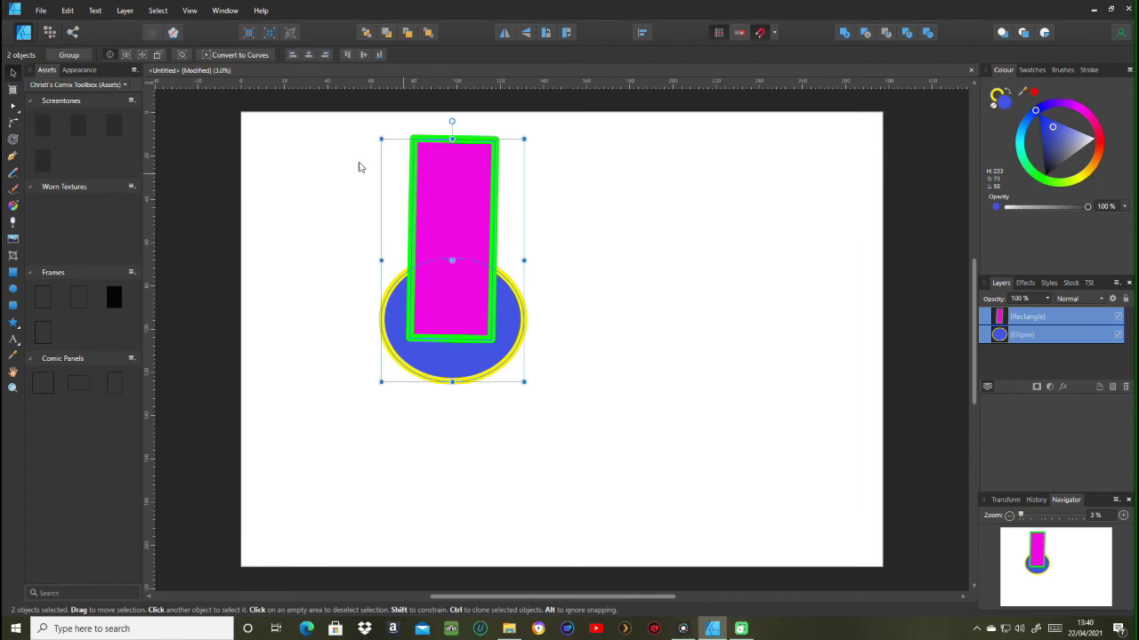
pyautogui.click(704, 241)
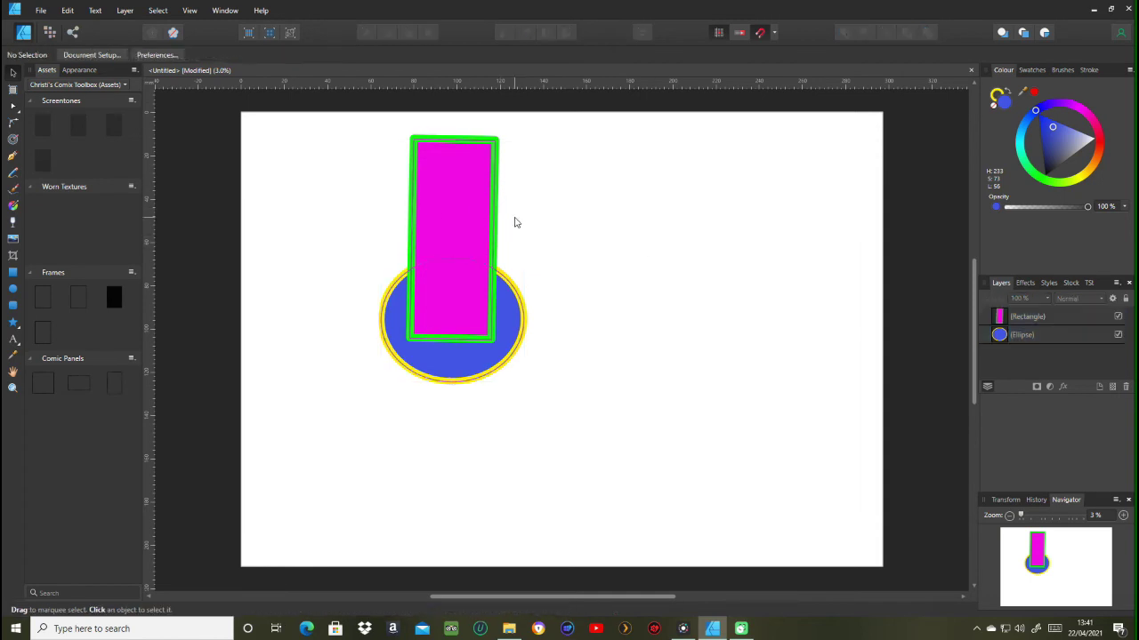
# Step: Send the magenta rectangle behind the ellipse with Arrange > Move to Back
pyautogui.click(437, 203)
pyautogui.rightClick(437, 202)
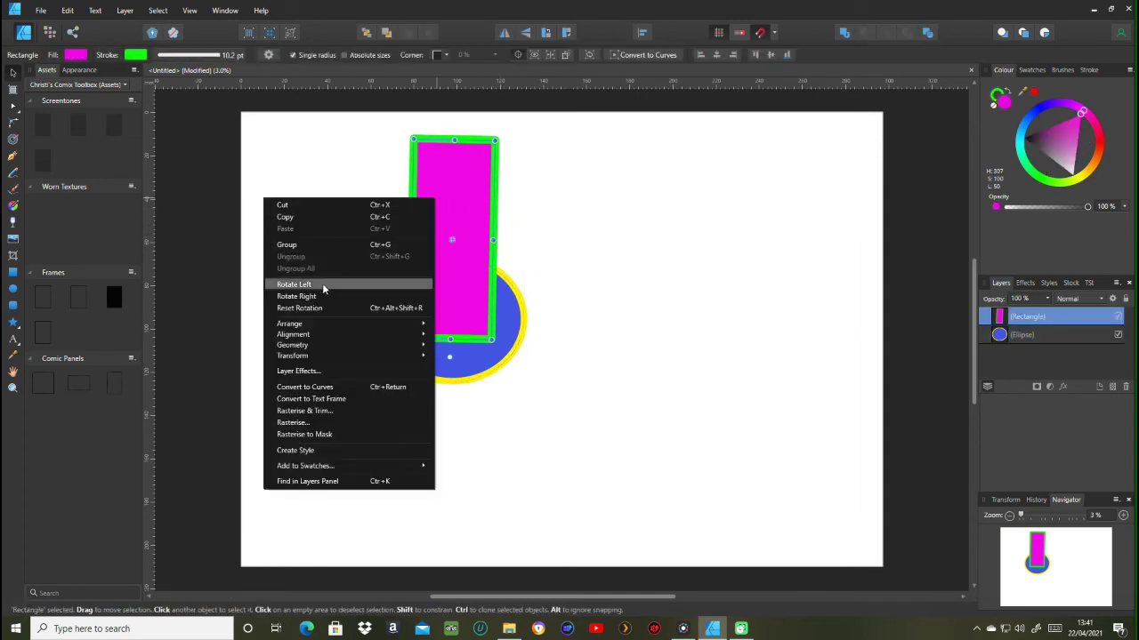
pyautogui.moveTo(327, 323)
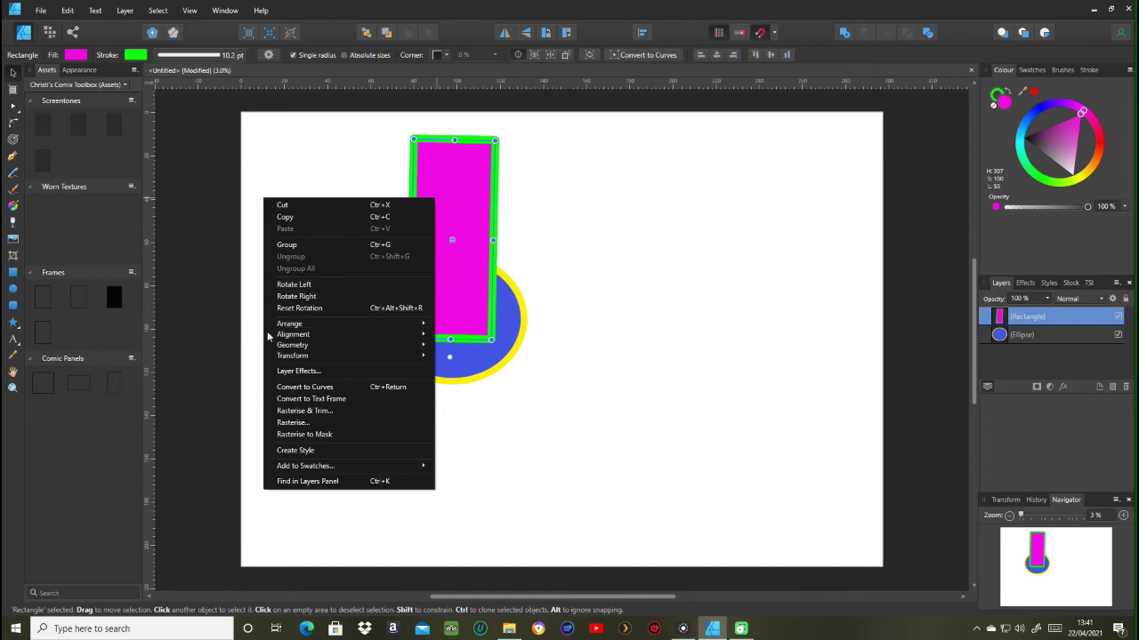
pyautogui.moveTo(280, 325)
pyautogui.click(199, 365)
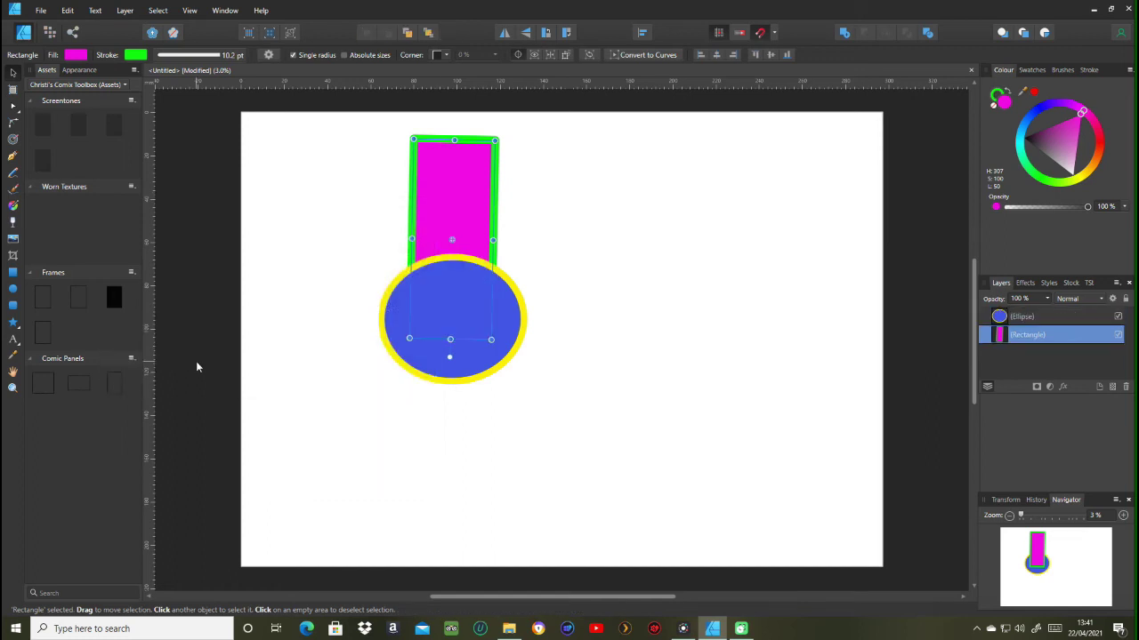
# Step: Apply Subtract to both shapes, then undo it with Edit > Undo
pyautogui.moveTo(327, 113); pyautogui.dragTo(614, 423)
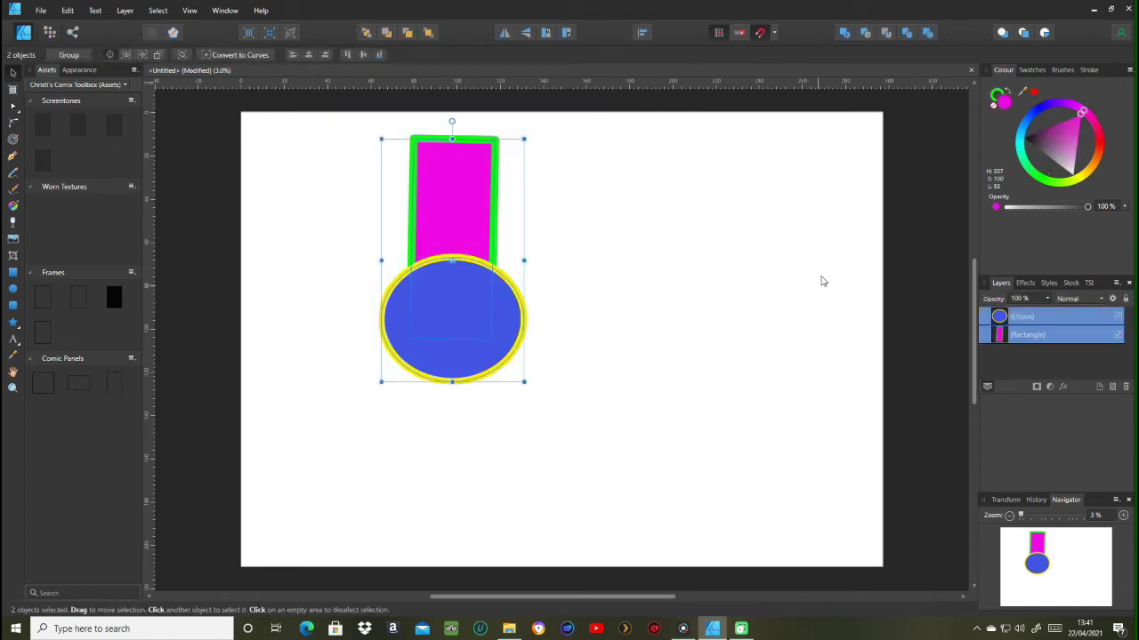
pyautogui.click(865, 33)
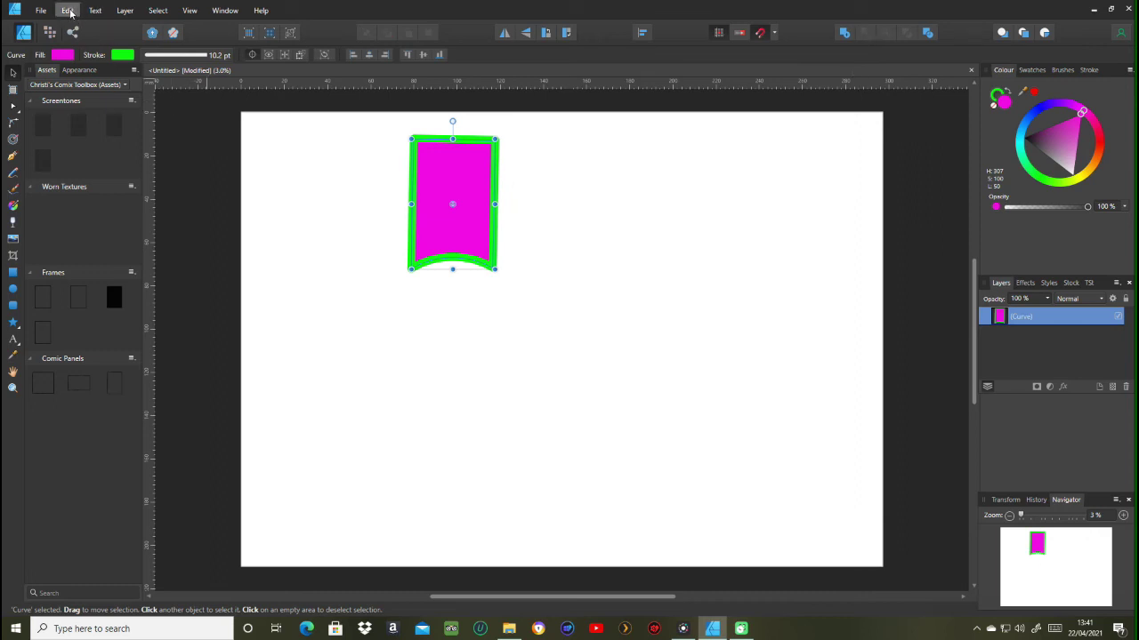
pyautogui.click(69, 11)
pyautogui.click(67, 24)
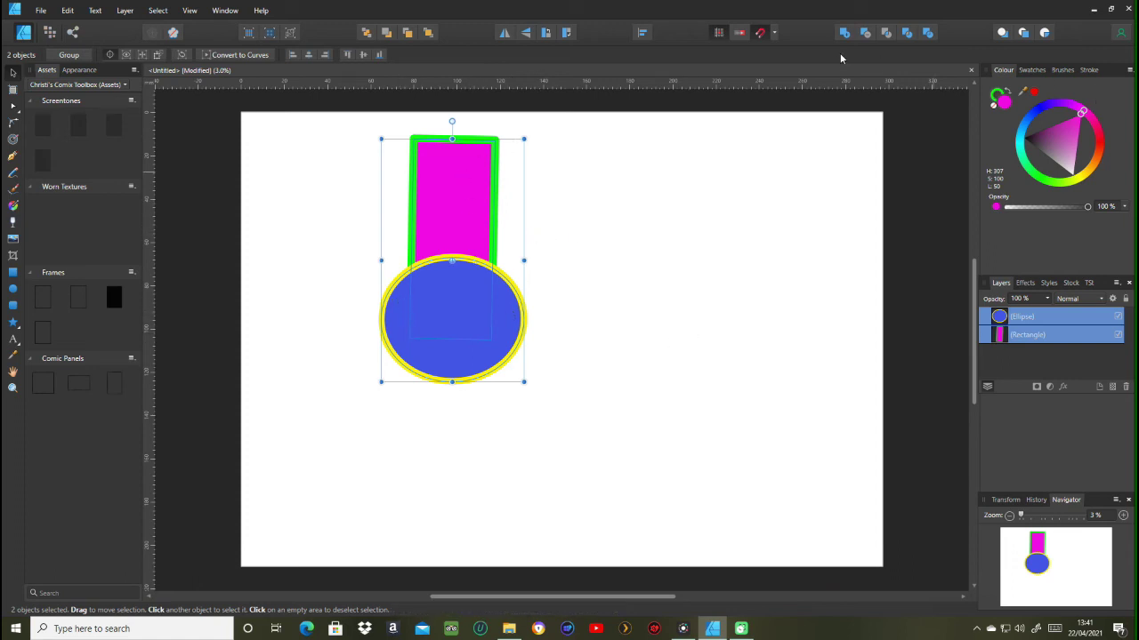
pyautogui.click(886, 33)
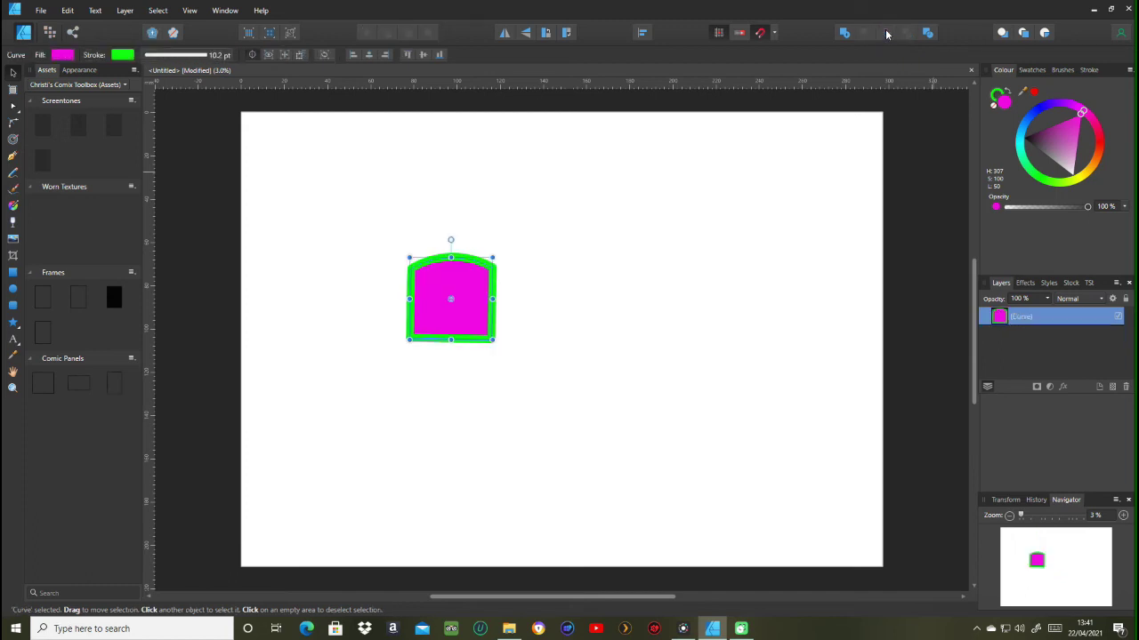
pyautogui.click(67, 10)
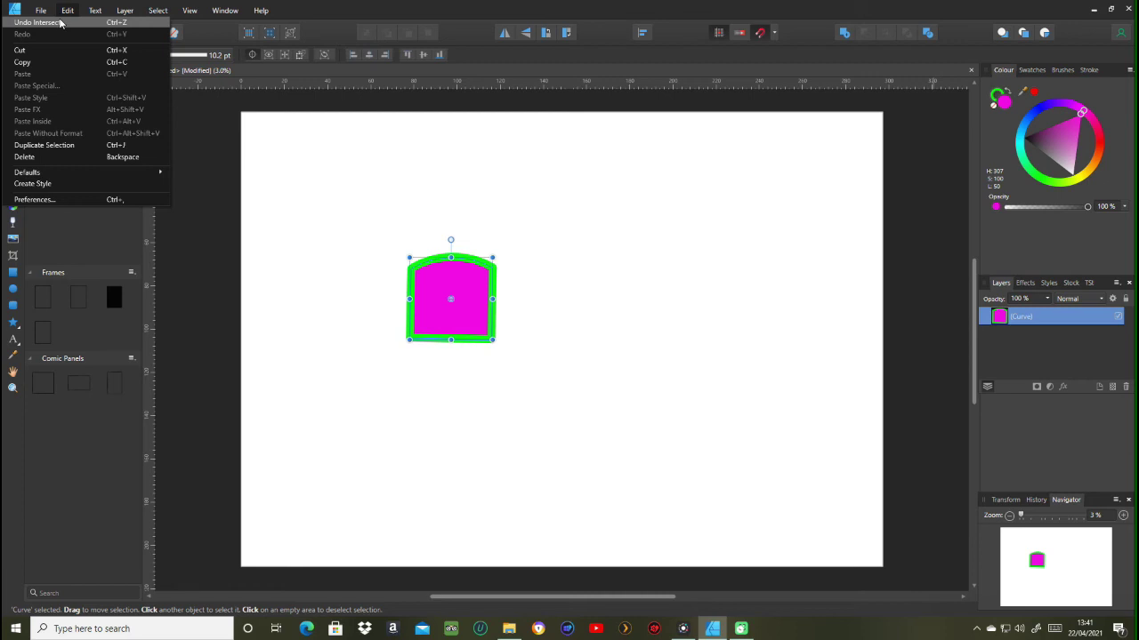
pyautogui.click(61, 21)
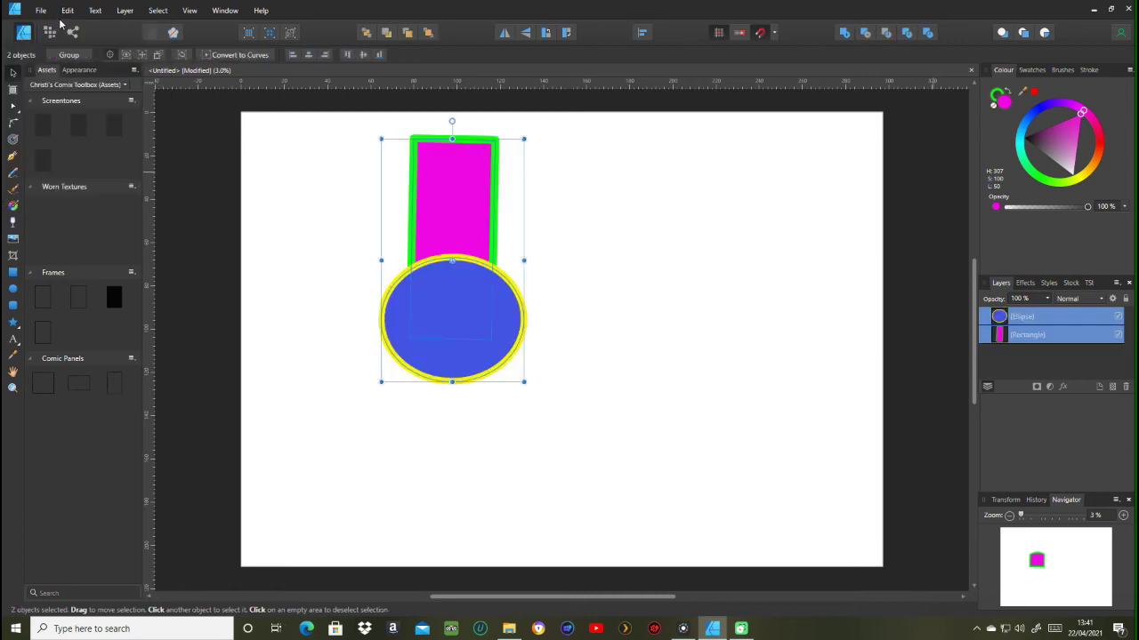
pyautogui.click(907, 36)
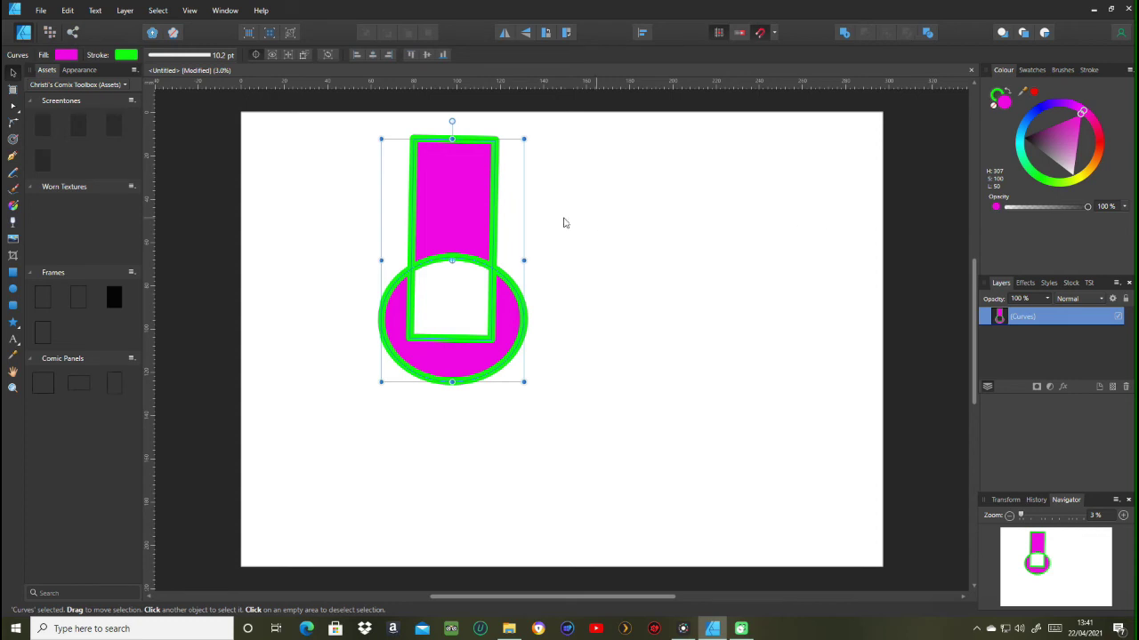
pyautogui.click(69, 11)
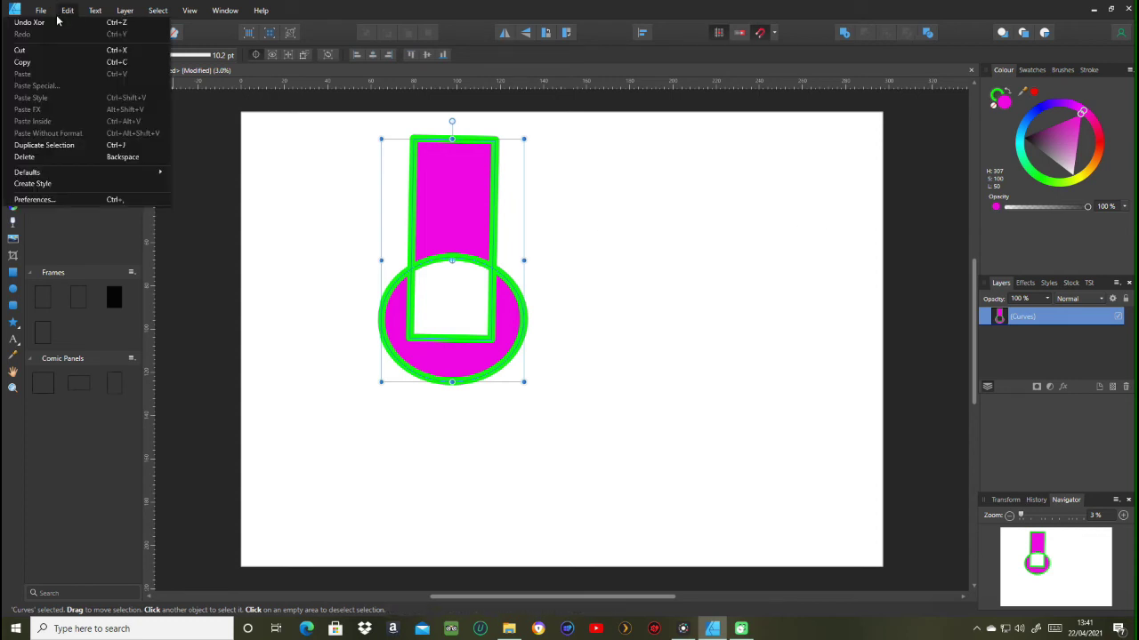
pyautogui.click(56, 22)
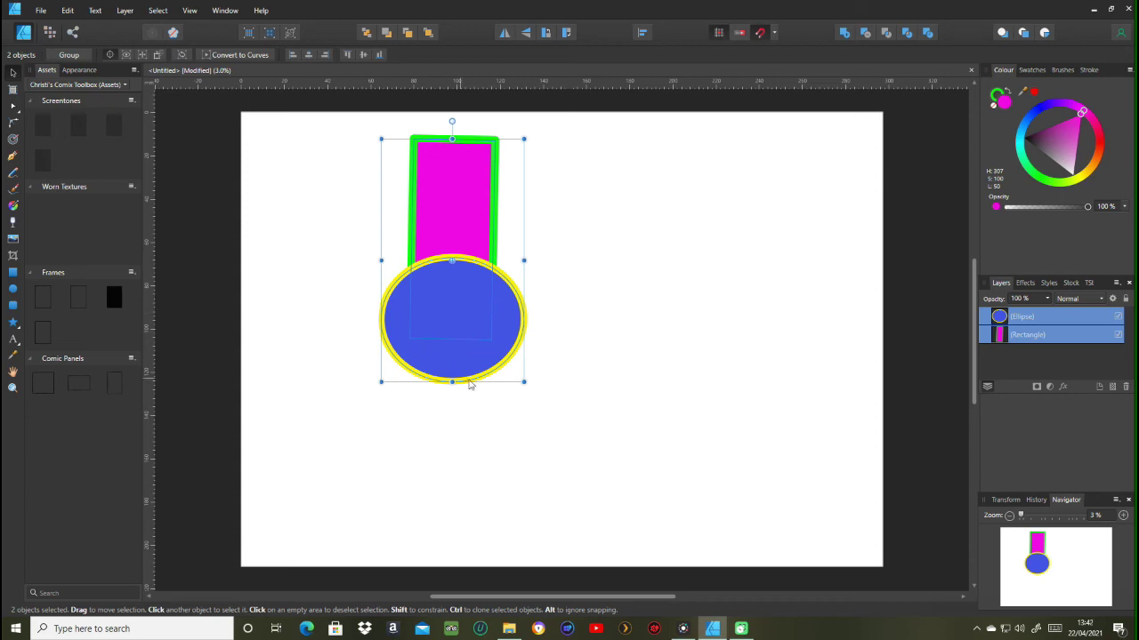
pyautogui.click(928, 33)
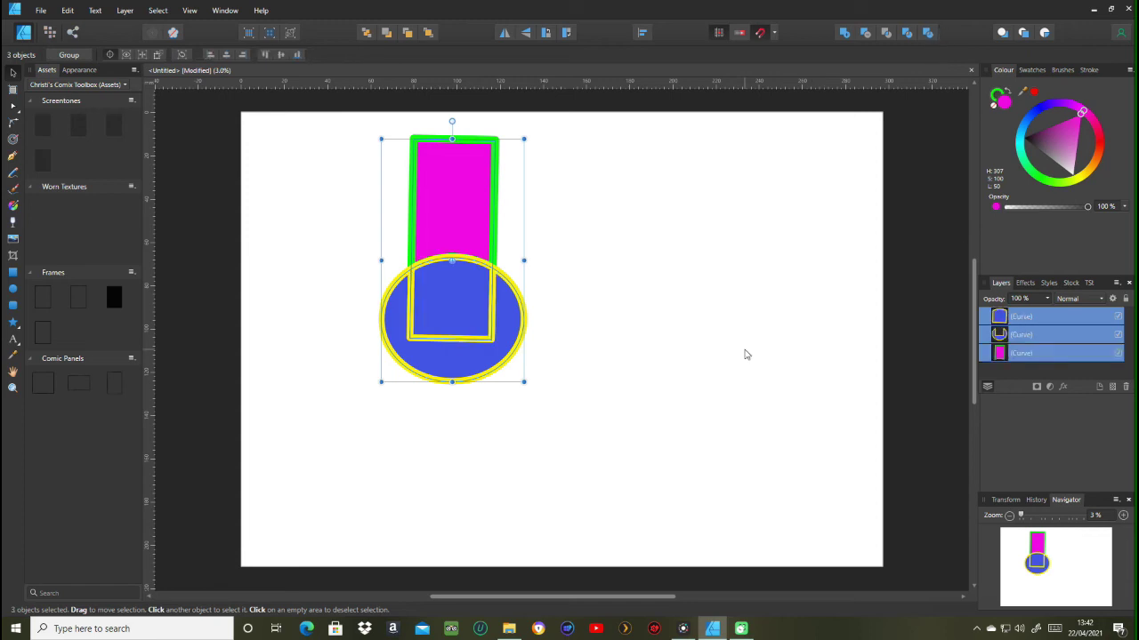
pyautogui.click(661, 389)
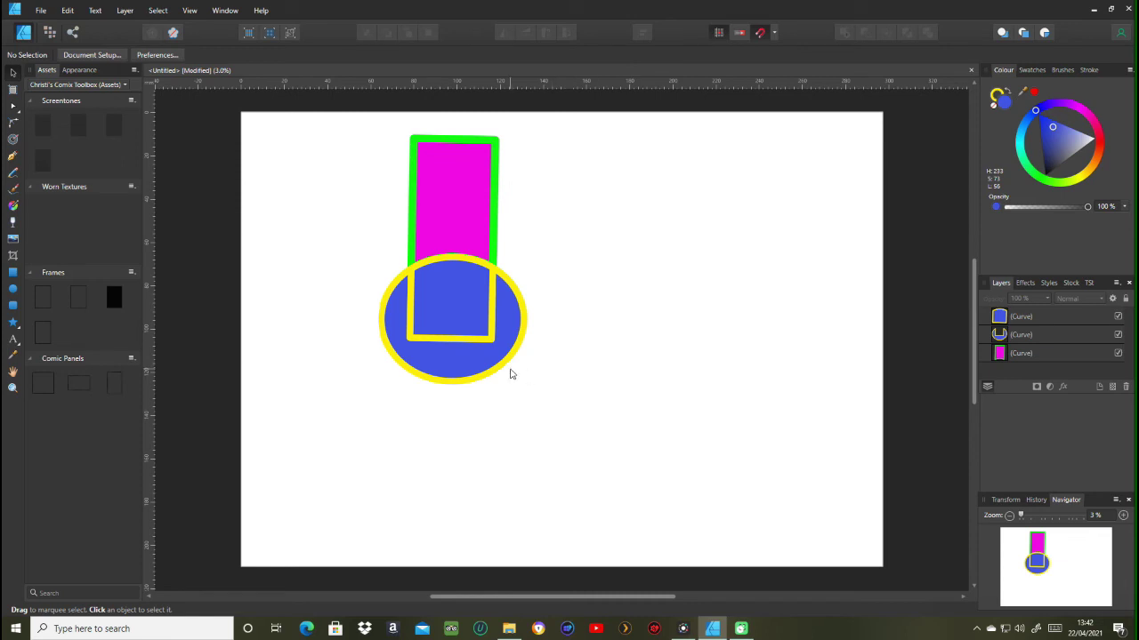
pyautogui.moveTo(479, 358); pyautogui.dragTo(457, 505)
pyautogui.moveTo(436, 299); pyautogui.dragTo(626, 365)
pyautogui.moveTo(487, 215); pyautogui.dragTo(406, 279)
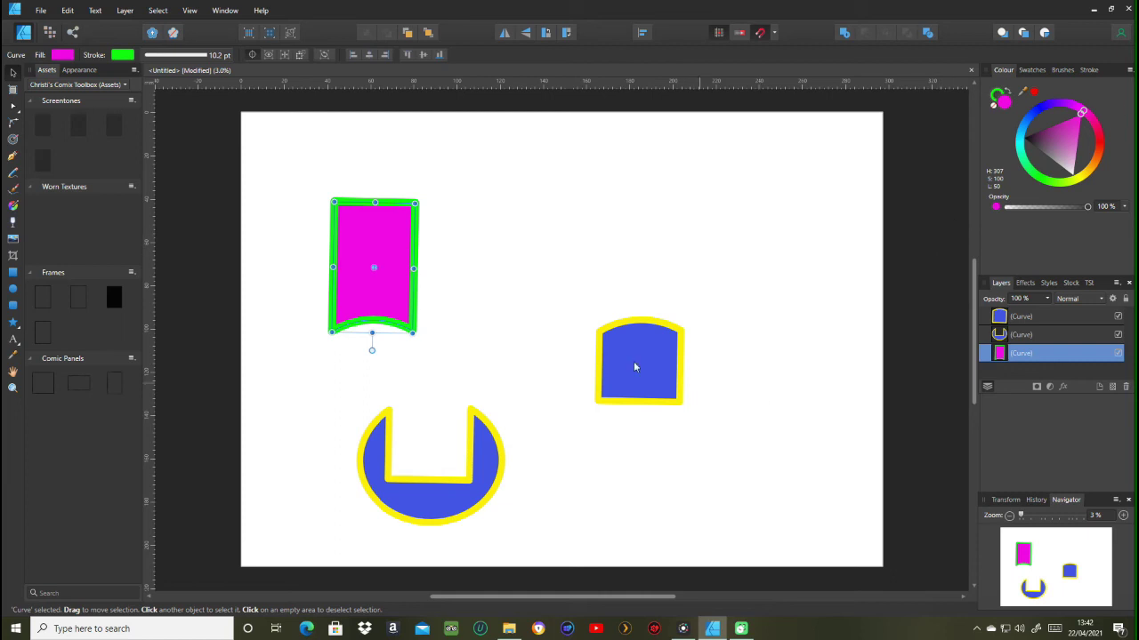
pyautogui.click(71, 11)
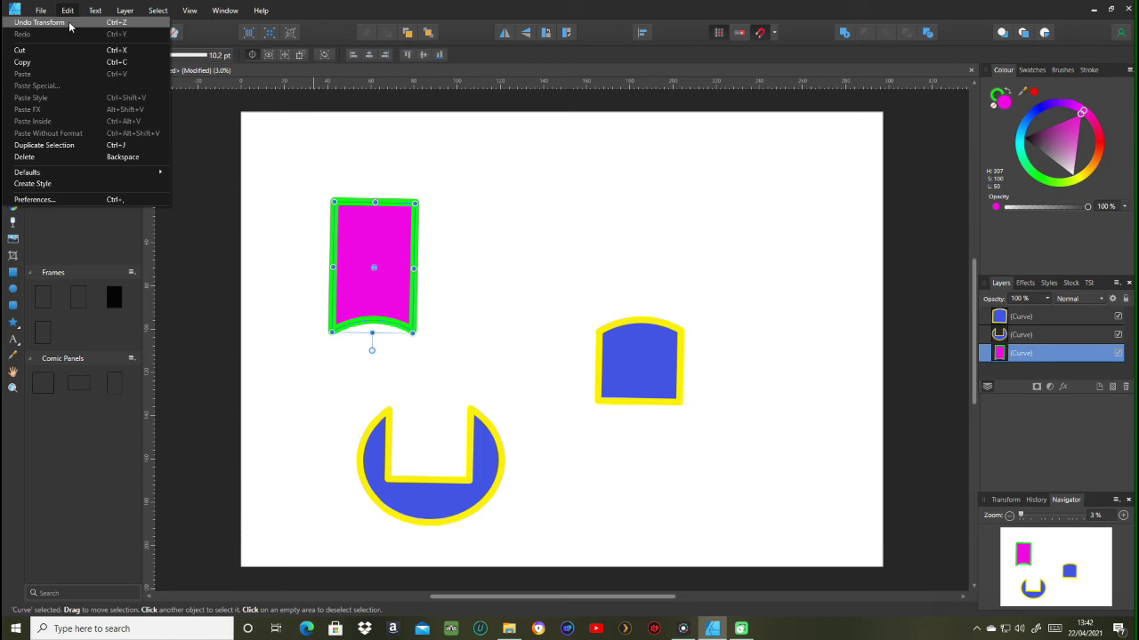
pyautogui.click(71, 23)
pyautogui.click(68, 12)
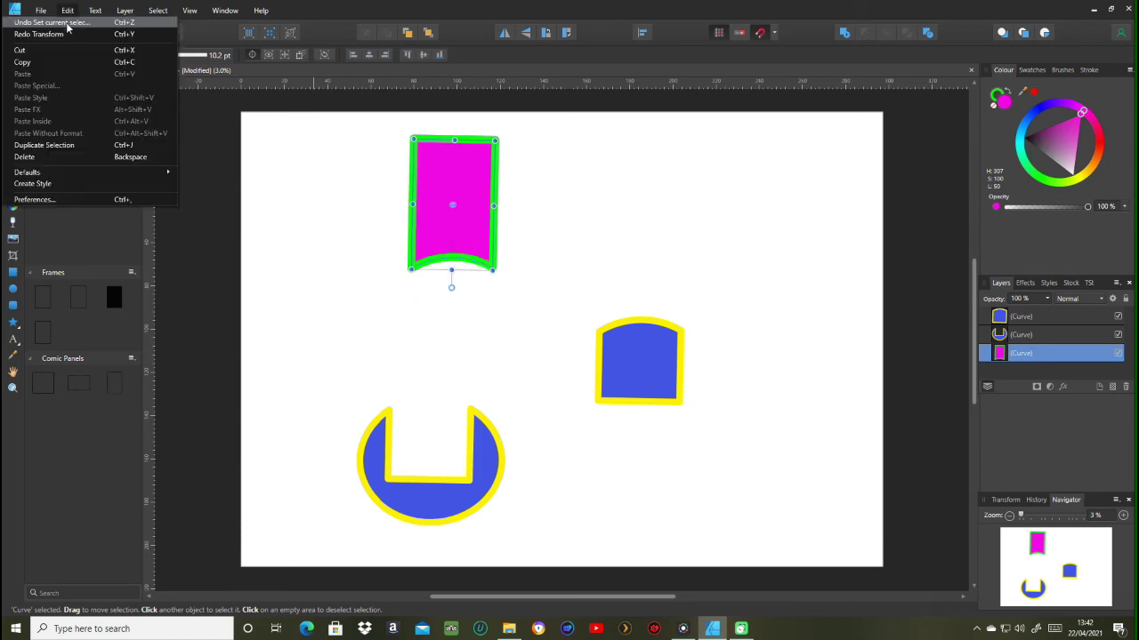
pyautogui.click(68, 25)
pyautogui.click(69, 12)
pyautogui.click(69, 24)
pyautogui.click(71, 12)
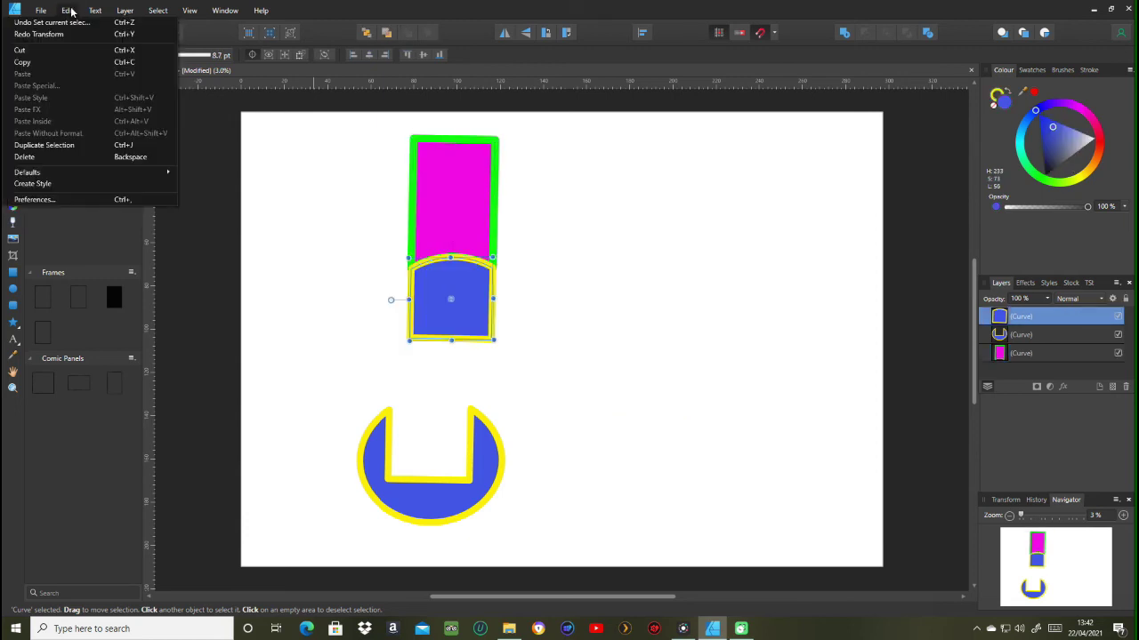
pyautogui.click(69, 22)
pyautogui.click(71, 10)
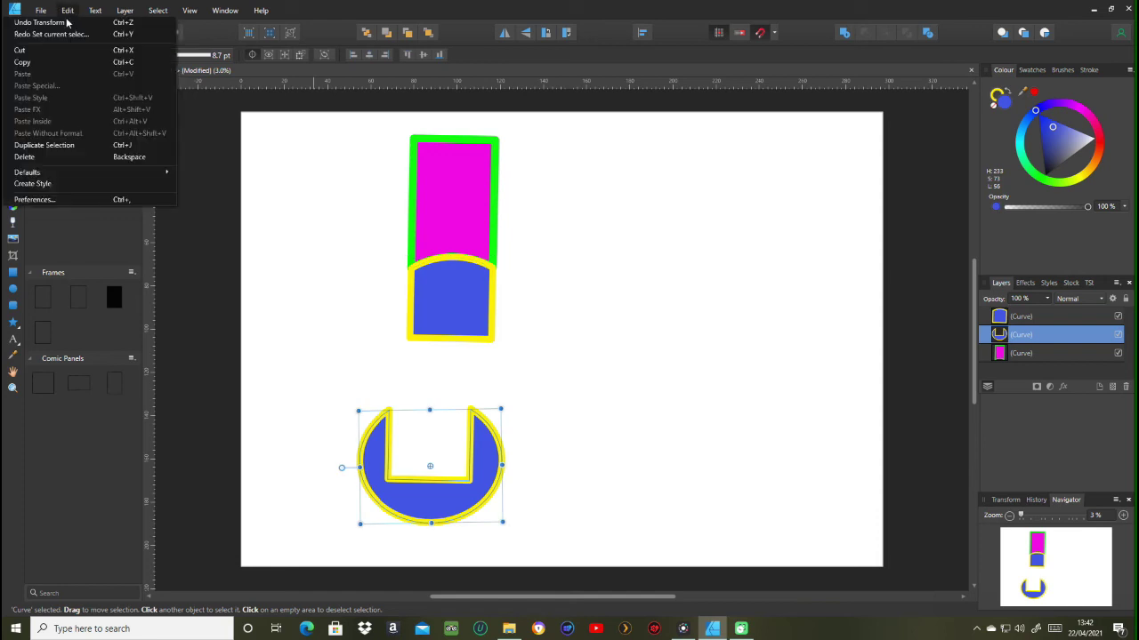
pyautogui.click(68, 23)
pyautogui.click(67, 10)
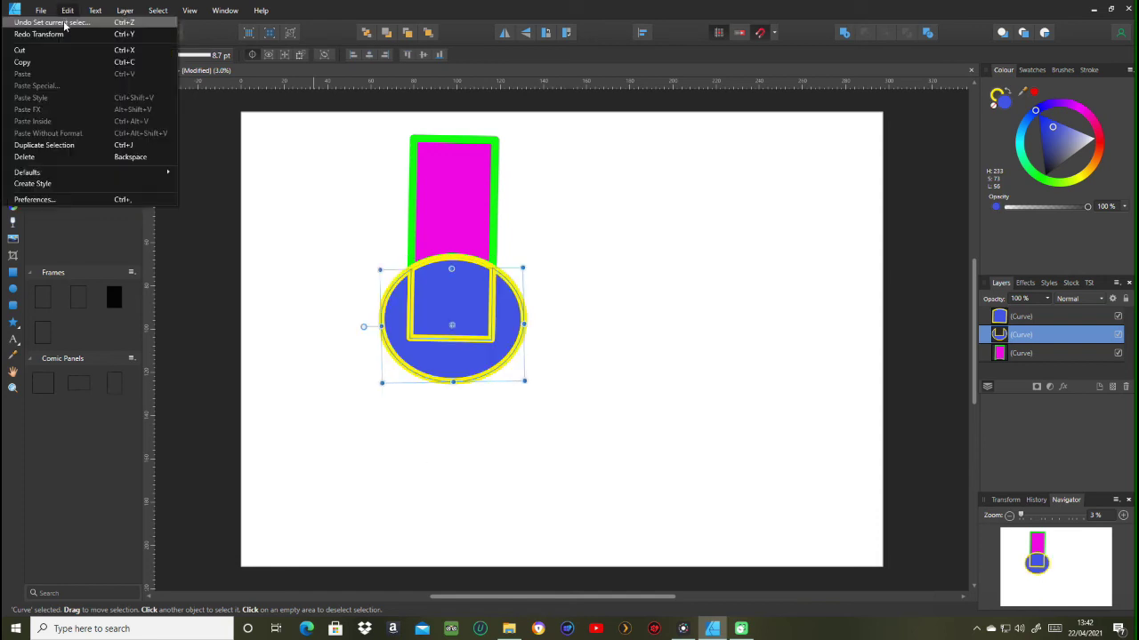
pyautogui.click(65, 24)
pyautogui.click(67, 11)
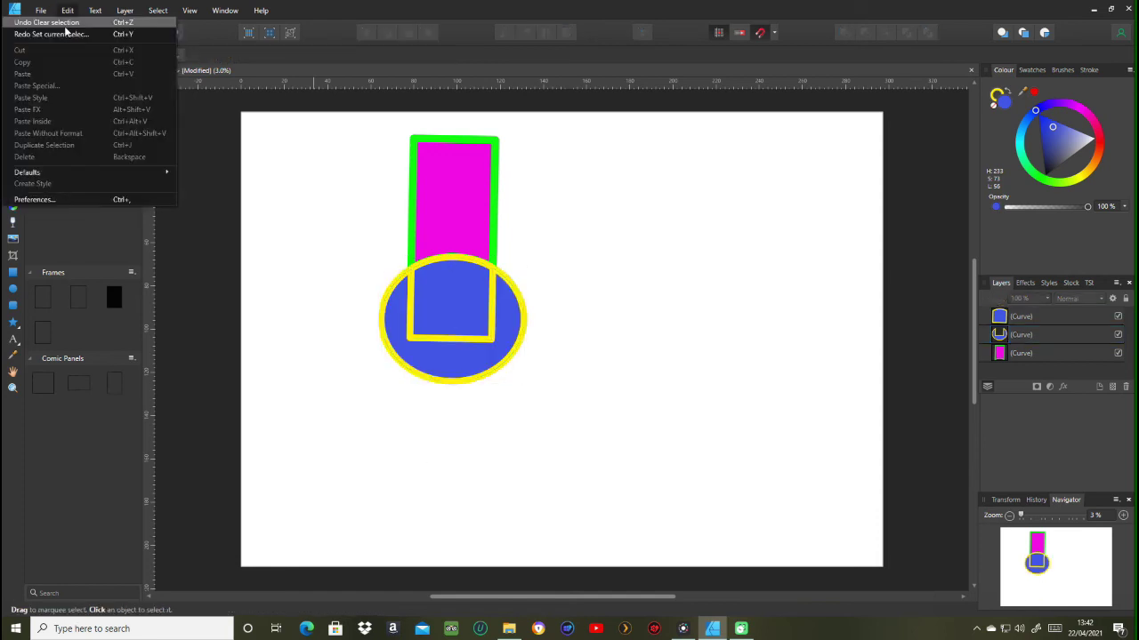
pyautogui.click(65, 26)
pyautogui.click(67, 11)
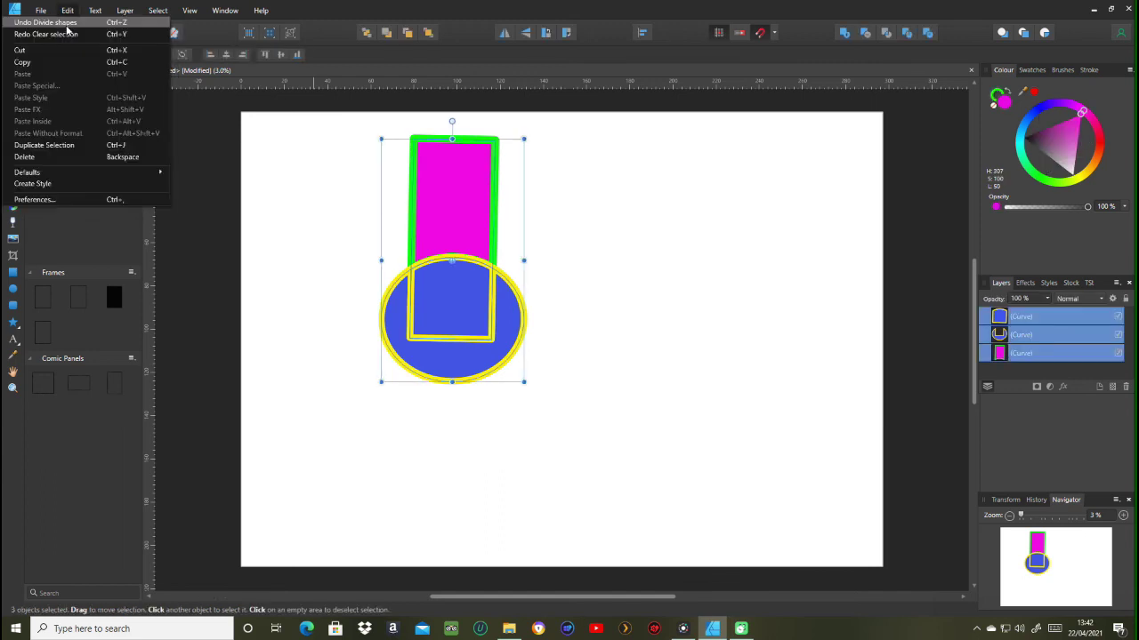
pyautogui.click(66, 24)
pyautogui.moveTo(421, 331); pyautogui.dragTo(518, 361)
# Step: Move the rectangle up away, then drag the ellipse onto the rectangle's lower-right corner
pyautogui.click(664, 322)
pyautogui.click(518, 266)
pyautogui.moveTo(519, 266); pyautogui.dragTo(394, 233)
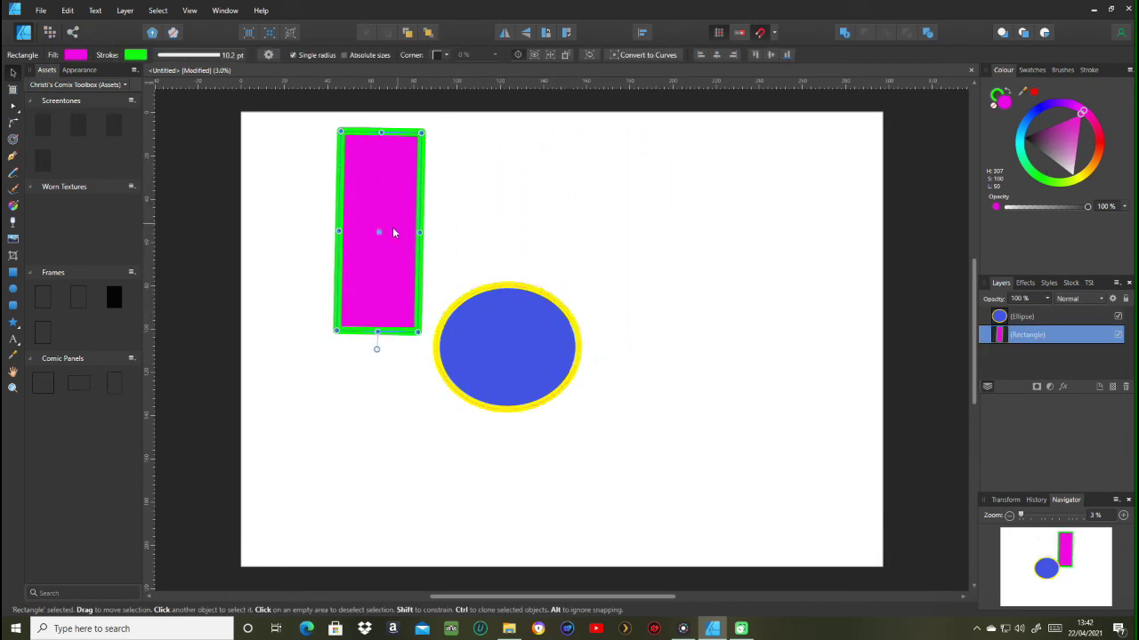
pyautogui.click(533, 332)
pyautogui.moveTo(533, 332); pyautogui.dragTo(478, 262)
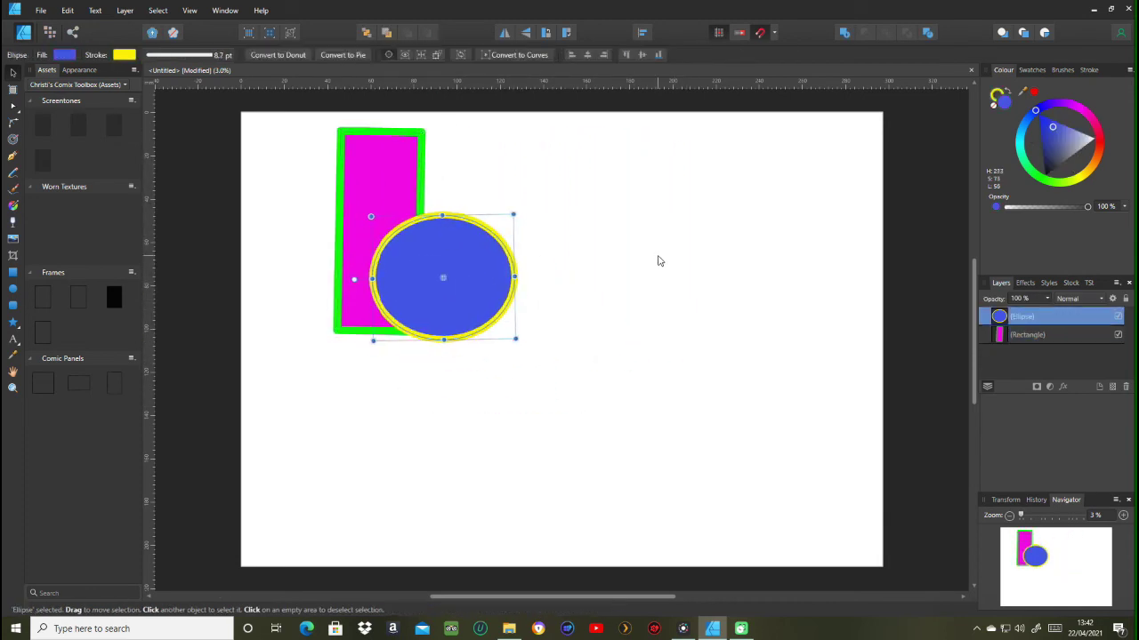
pyautogui.click(14, 307)
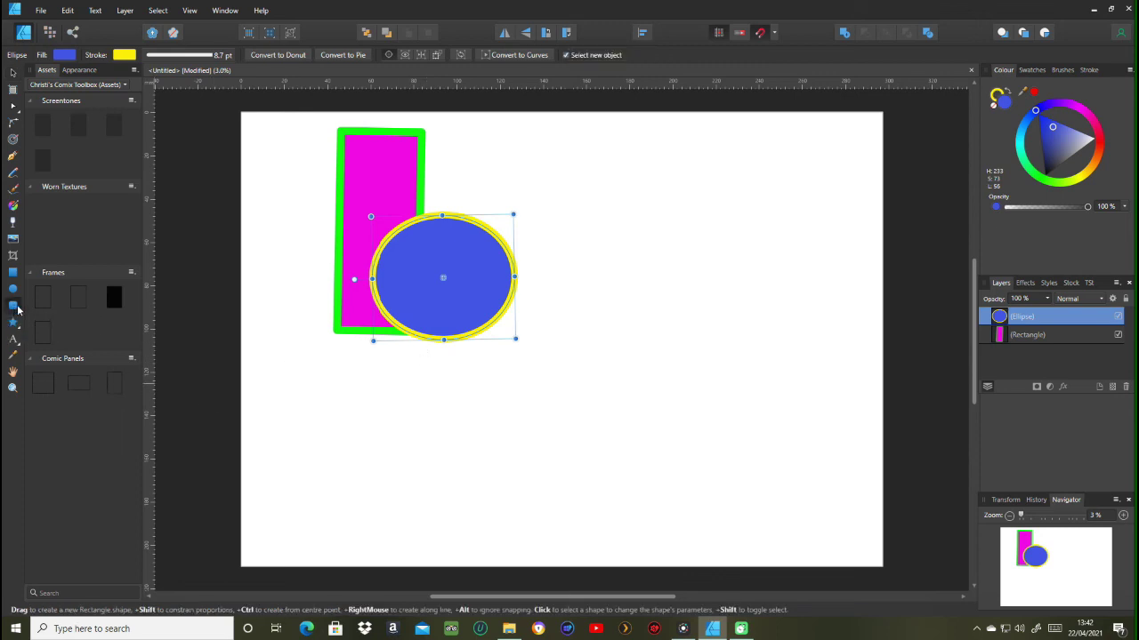
# Step: Draw a rounded rectangle with 28% corners right of the ellipse, and a five-point star below it
pyautogui.moveTo(603, 200); pyautogui.dragTo(831, 355)
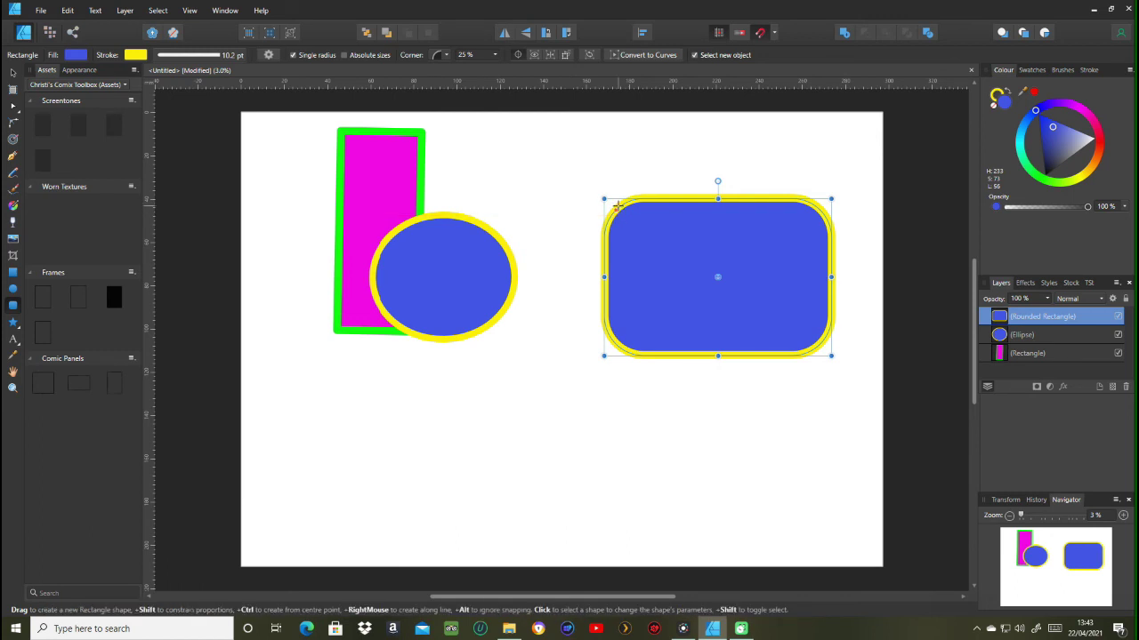
pyautogui.moveTo(613, 209)
pyautogui.mouseDown()
pyautogui.moveTo(604, 197)
pyautogui.moveTo(649, 249)
pyautogui.moveTo(600, 178)
pyautogui.moveTo(613, 211)
pyautogui.mouseUp()
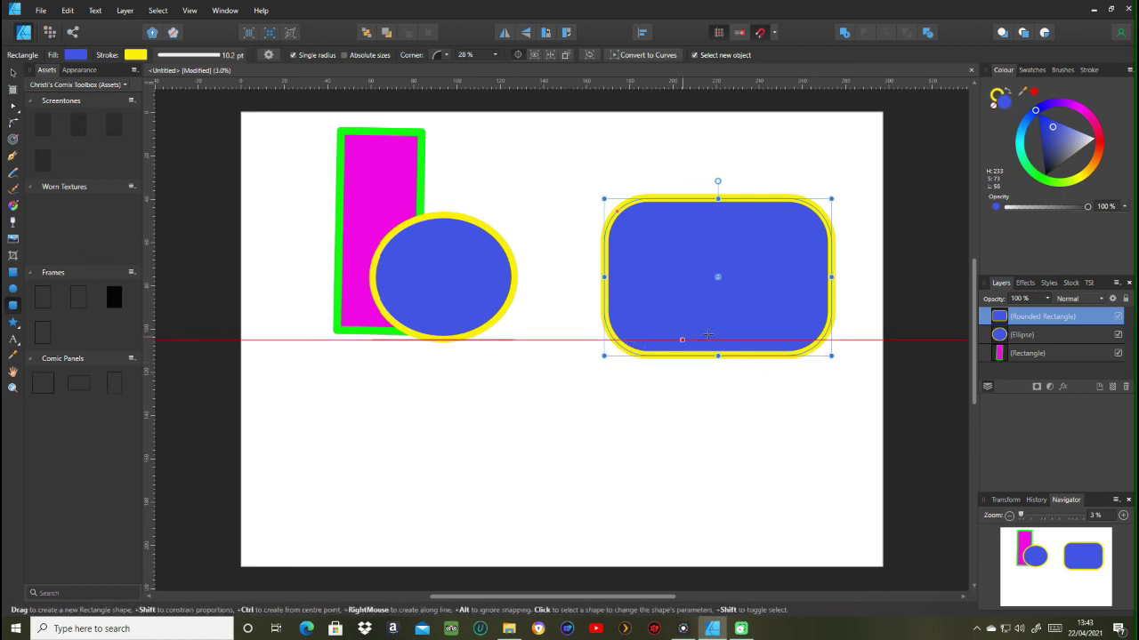
pyautogui.click(17, 325)
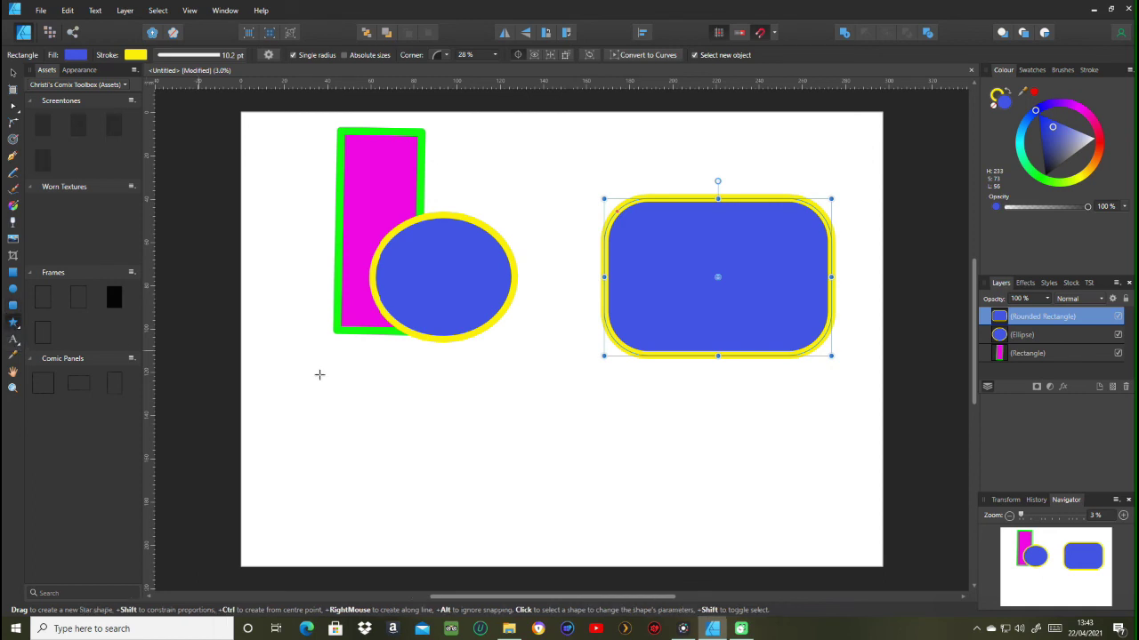
pyautogui.moveTo(508, 387); pyautogui.dragTo(741, 558)
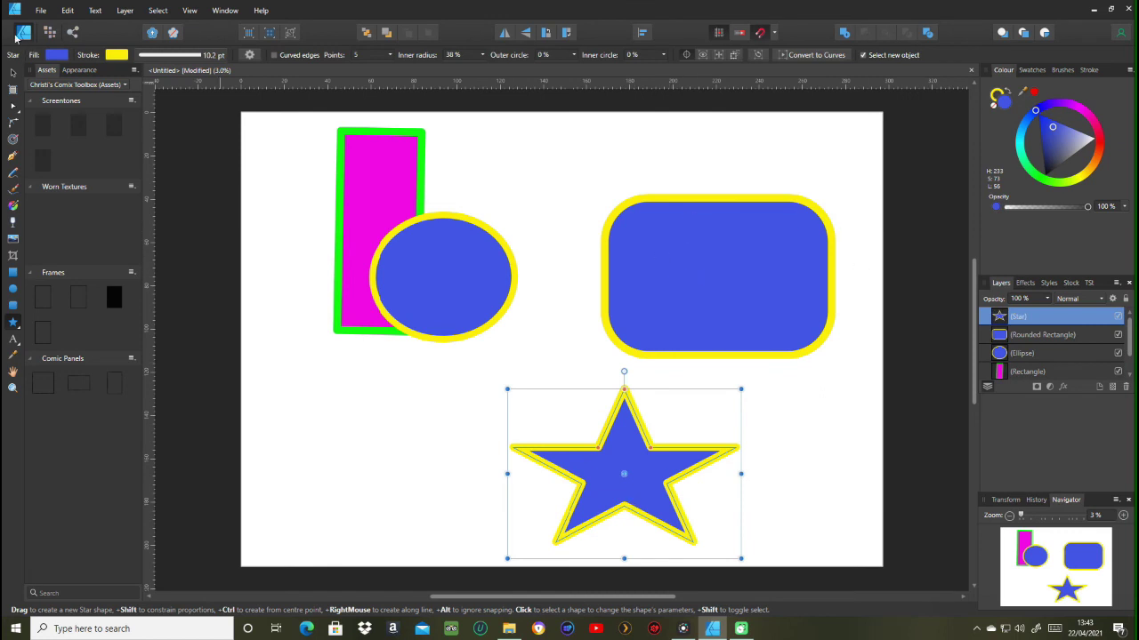
# Step: Delete the rectangle, ellipse and rounded rectangle, then move the star to the page's upper middle
pyautogui.click(12, 72)
pyautogui.moveTo(296, 114); pyautogui.dragTo(934, 379)
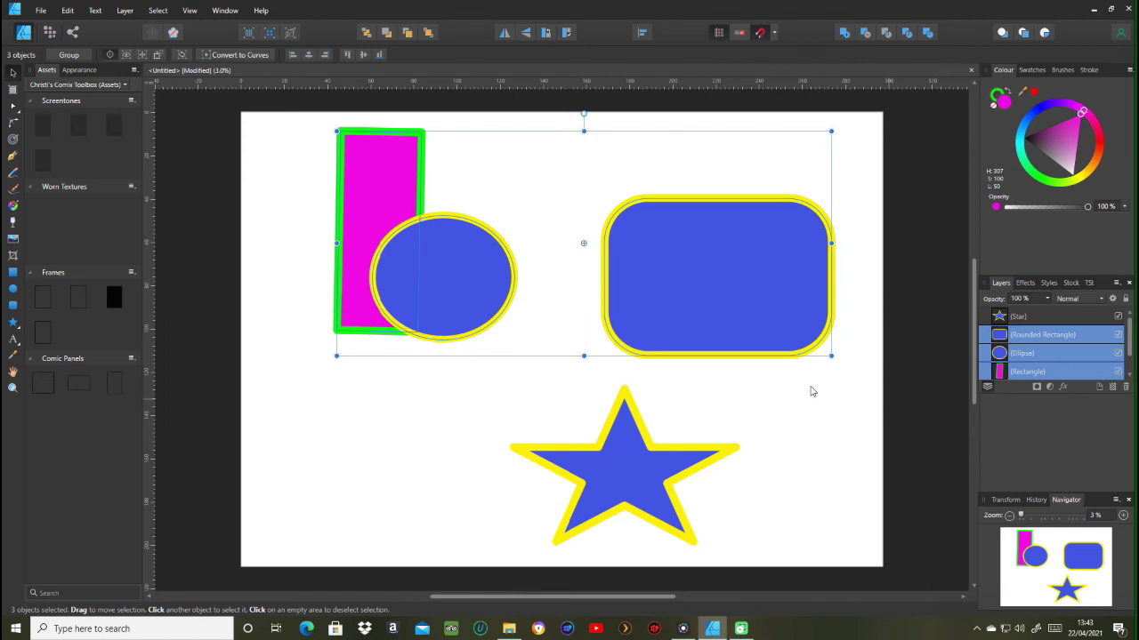
pyautogui.click(69, 11)
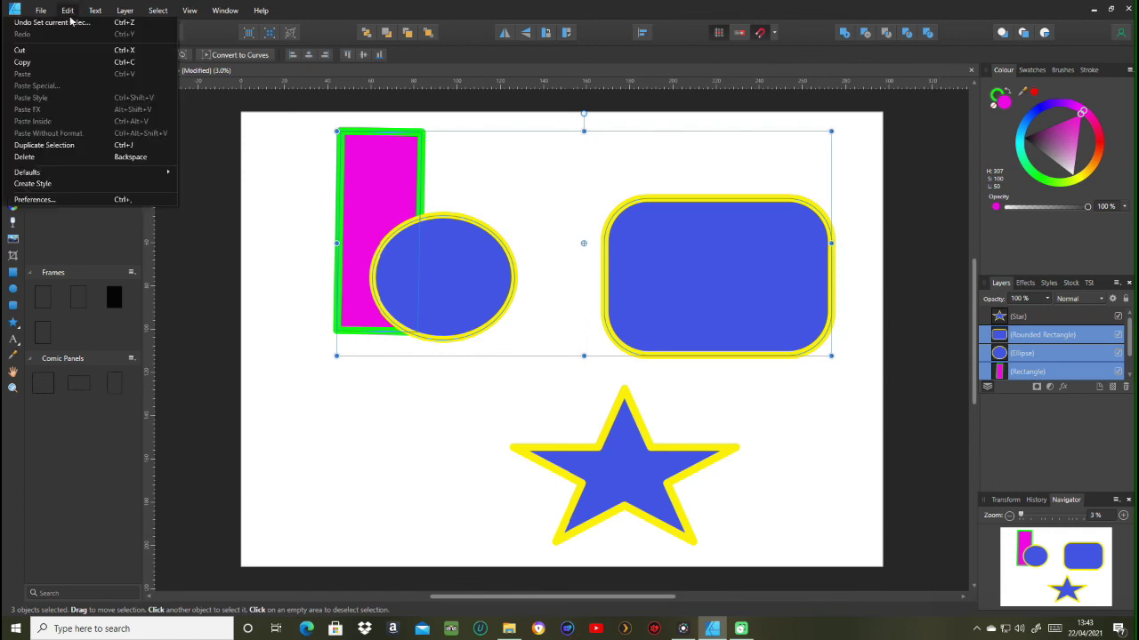
pyautogui.click(39, 156)
pyautogui.moveTo(639, 455); pyautogui.dragTo(545, 279)
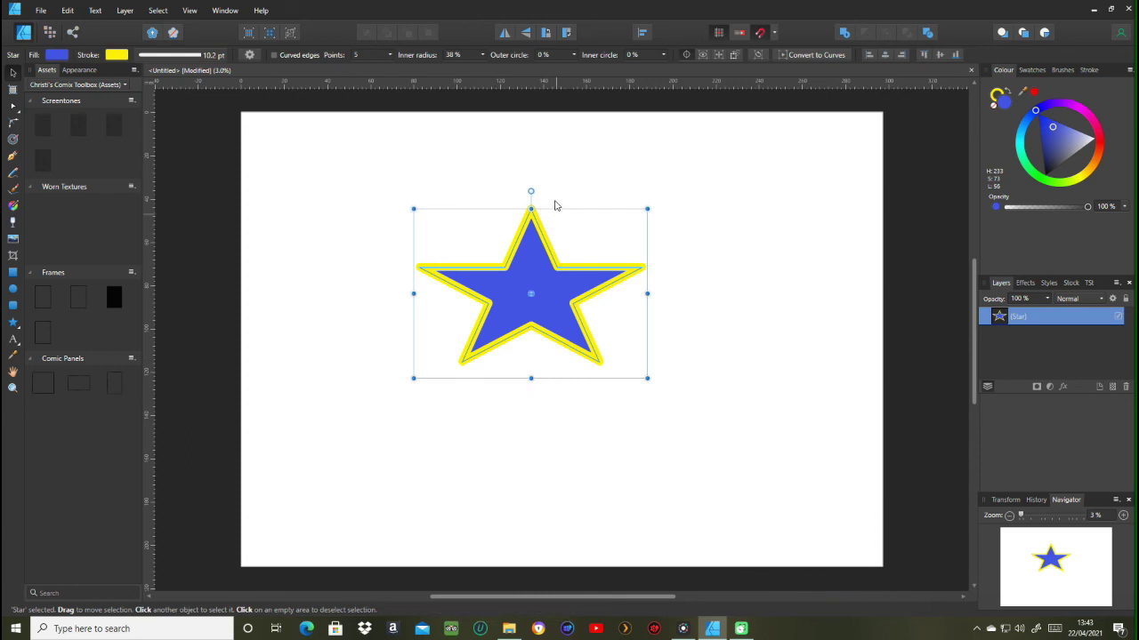
# Step: Set the star's inner radius to 24%, inner circle to 17% and outer circle to 100%
pyautogui.click(12, 323)
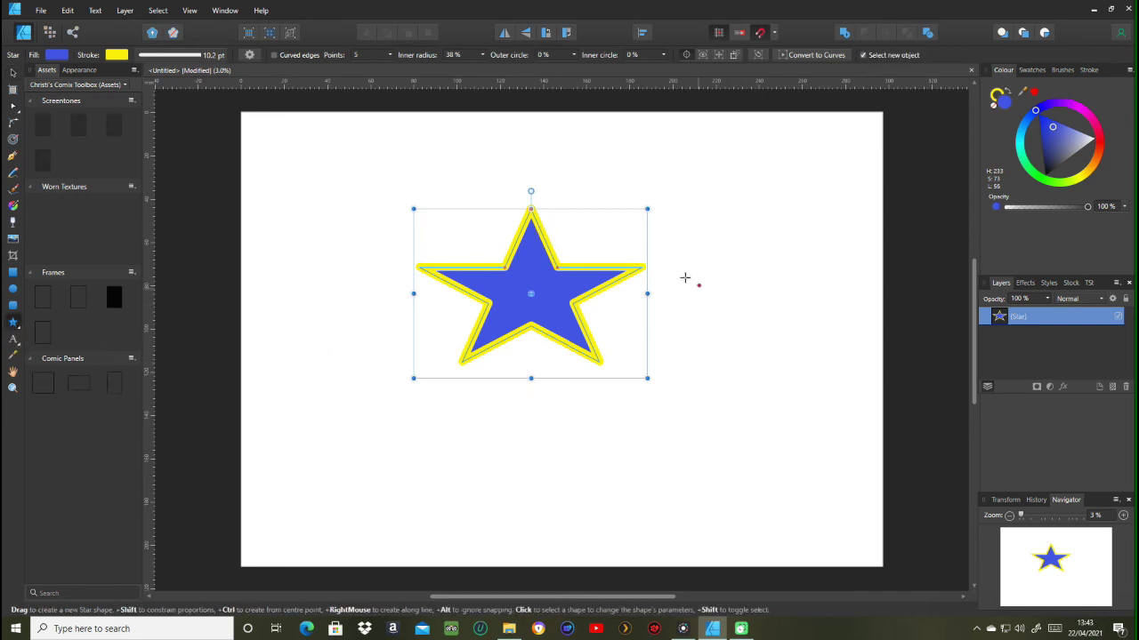
pyautogui.moveTo(530, 210)
pyautogui.mouseDown()
pyautogui.moveTo(529, 240)
pyautogui.moveTo(534, 205)
pyautogui.mouseUp()
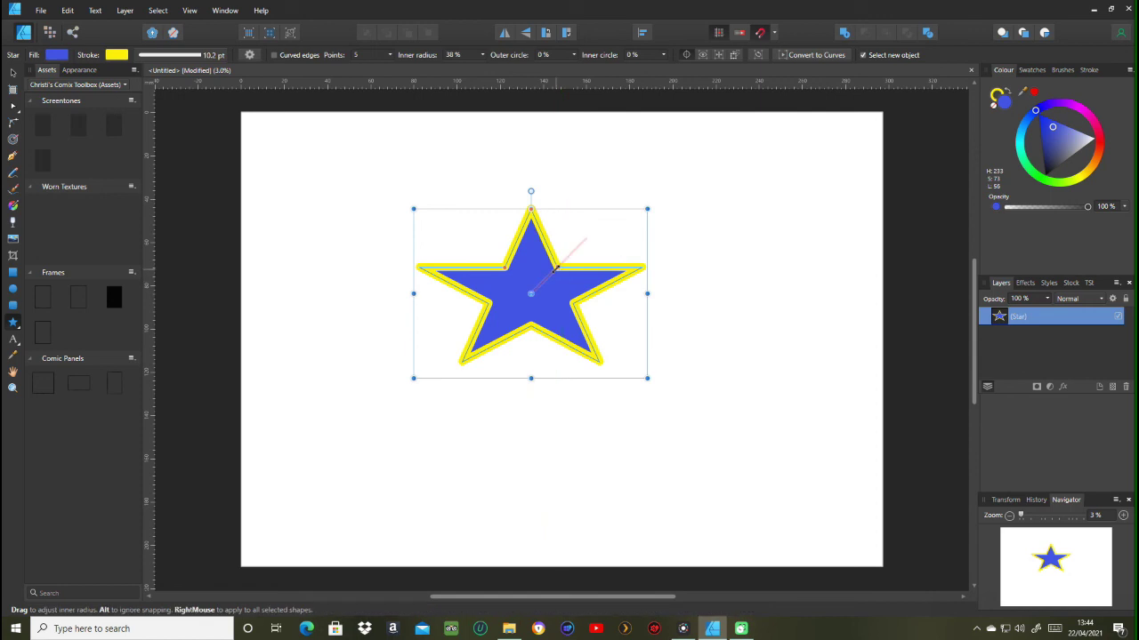
pyautogui.moveTo(555, 266)
pyautogui.mouseDown()
pyautogui.moveTo(532, 290)
pyautogui.moveTo(563, 257)
pyautogui.mouseUp()
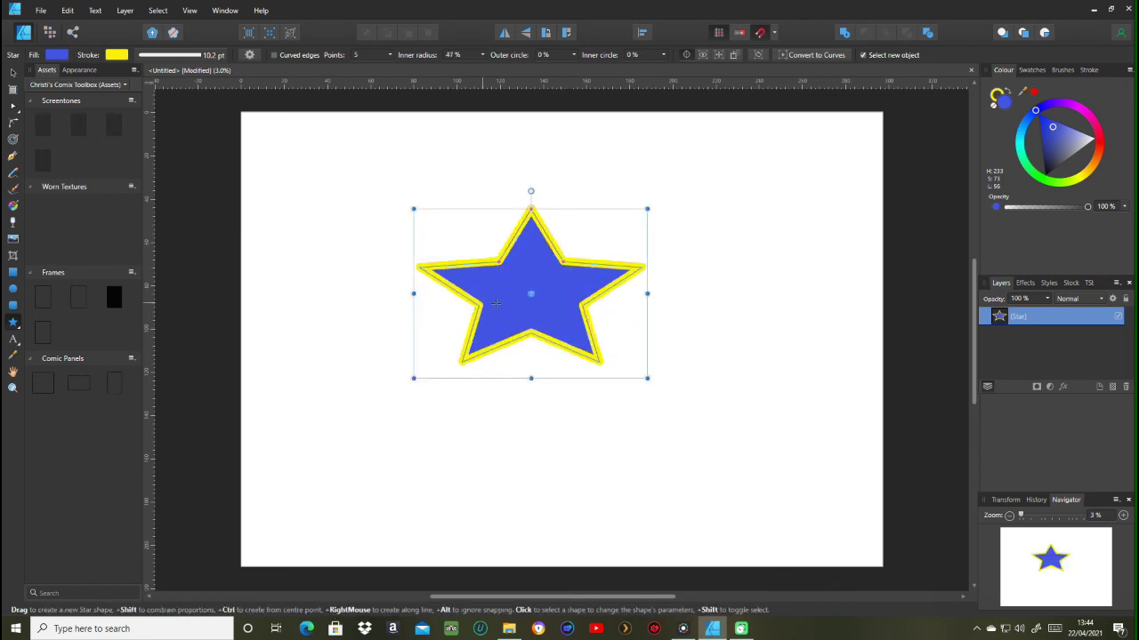
pyautogui.moveTo(562, 261)
pyautogui.mouseDown()
pyautogui.moveTo(534, 291)
pyautogui.moveTo(568, 255)
pyautogui.mouseUp()
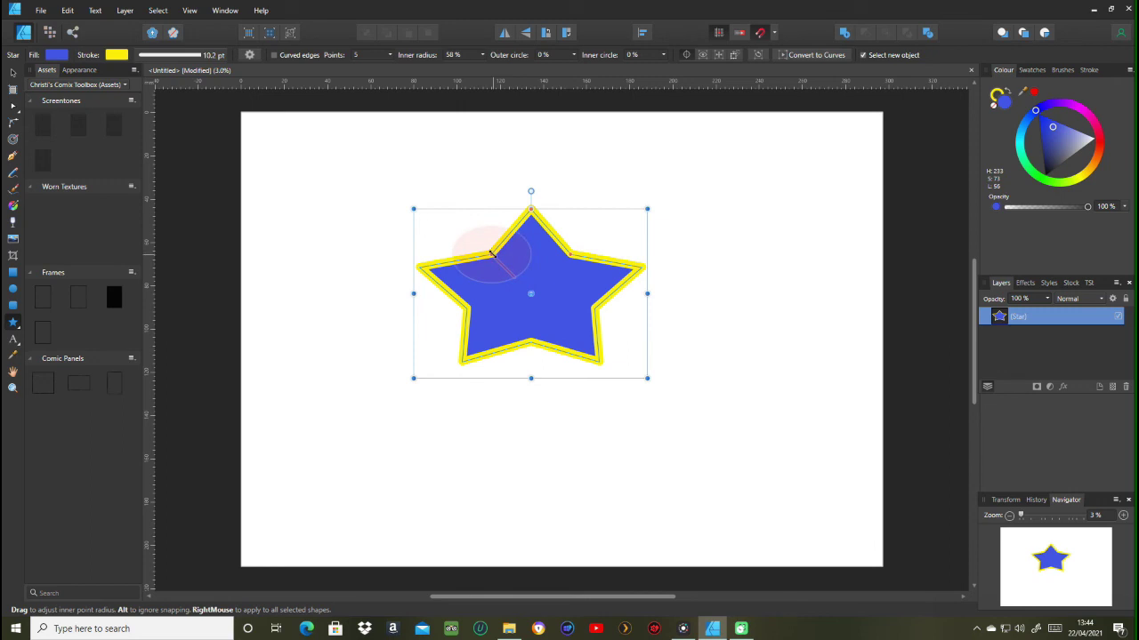
pyautogui.moveTo(492, 253)
pyautogui.mouseDown()
pyautogui.moveTo(520, 291)
pyautogui.moveTo(495, 220)
pyautogui.moveTo(516, 254)
pyautogui.moveTo(495, 258)
pyautogui.mouseUp()
pyautogui.moveTo(569, 258); pyautogui.dragTo(543, 280)
pyautogui.moveTo(534, 210); pyautogui.dragTo(531, 240)
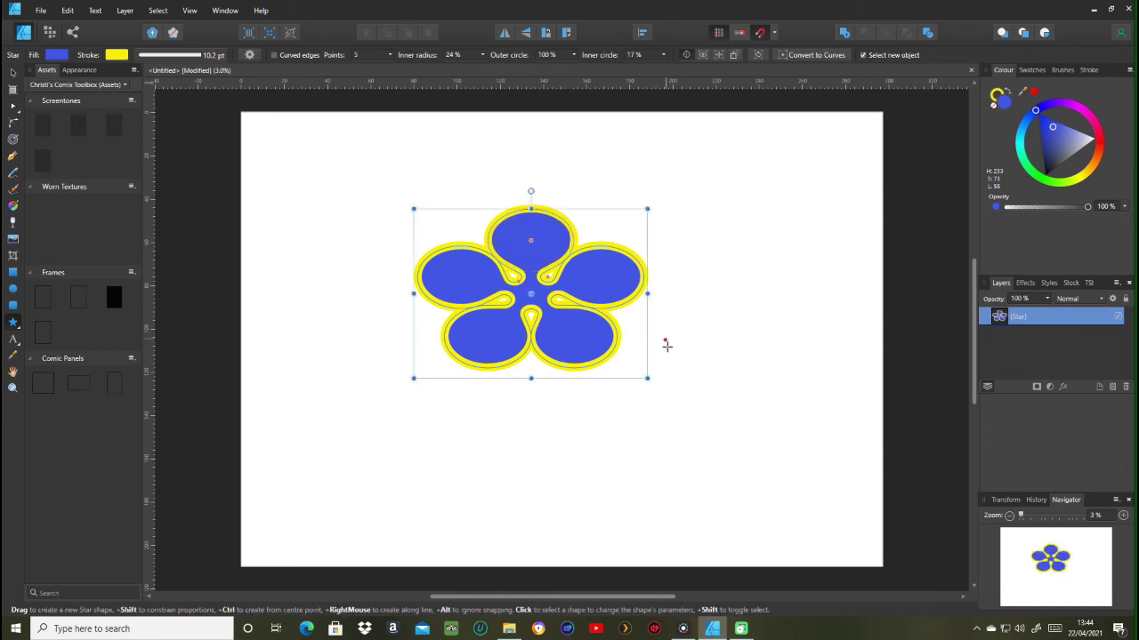